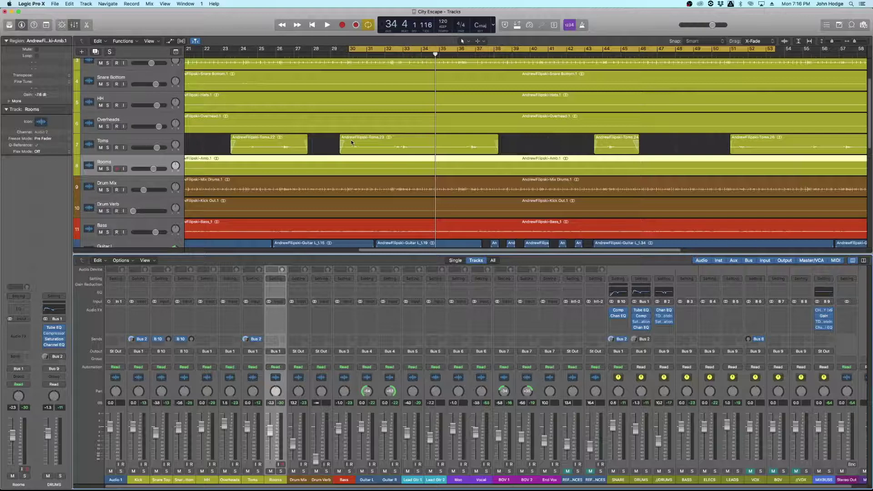
Step: Listen to the song with the DRUMS and //DRUMS buses soloed, then clear the solos
{"action": "key", "text": "space"}
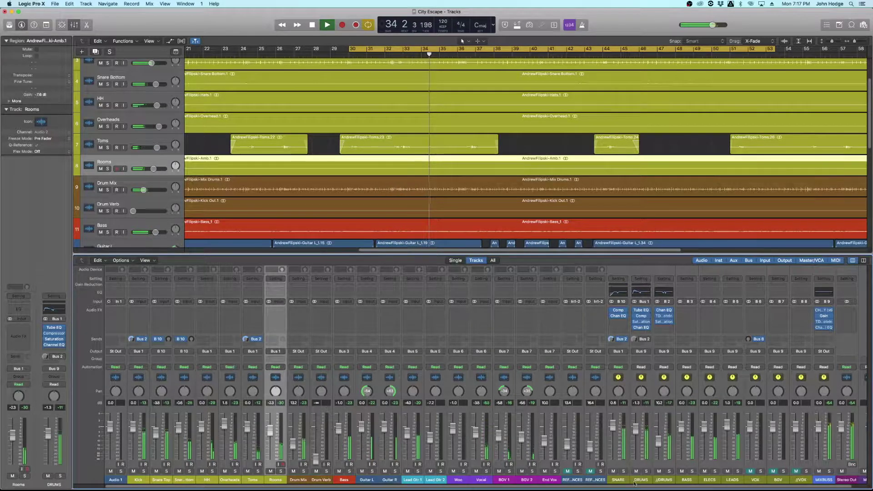
{"action": "left_click", "coordinate": [669, 471]}
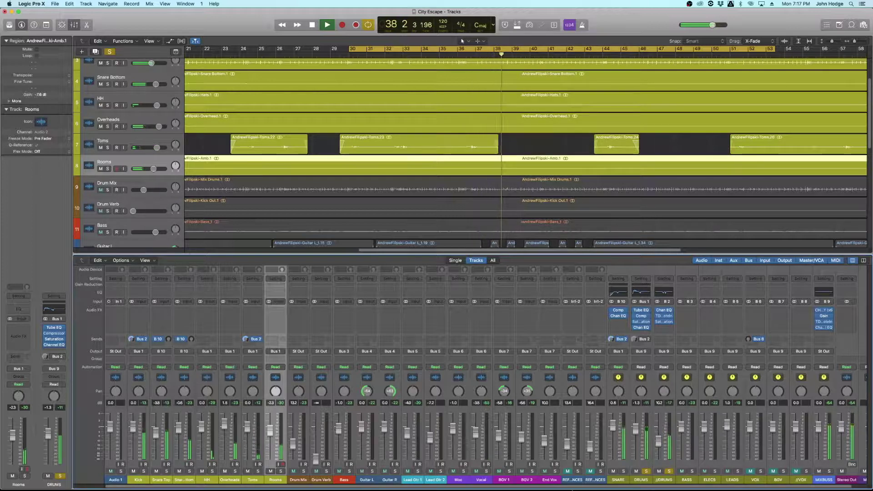
{"action": "key", "text": "space"}
{"action": "left_click", "coordinate": [646, 471]}
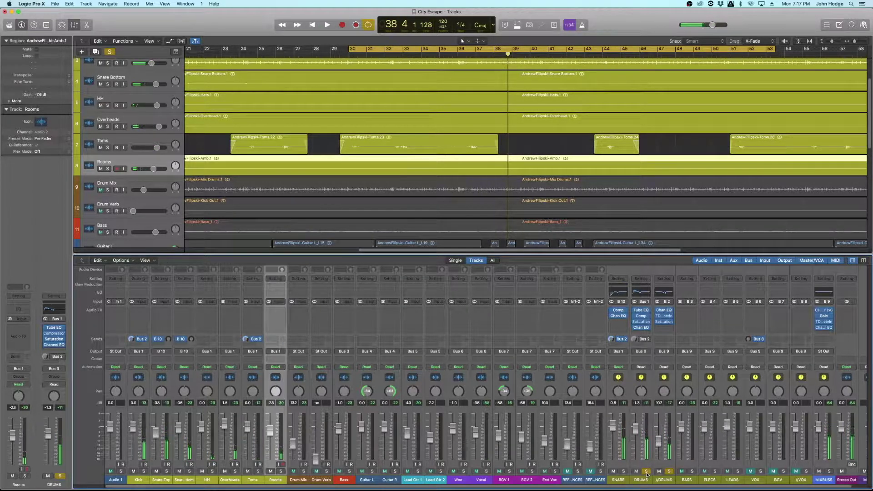
{"action": "left_click", "coordinate": [646, 471]}
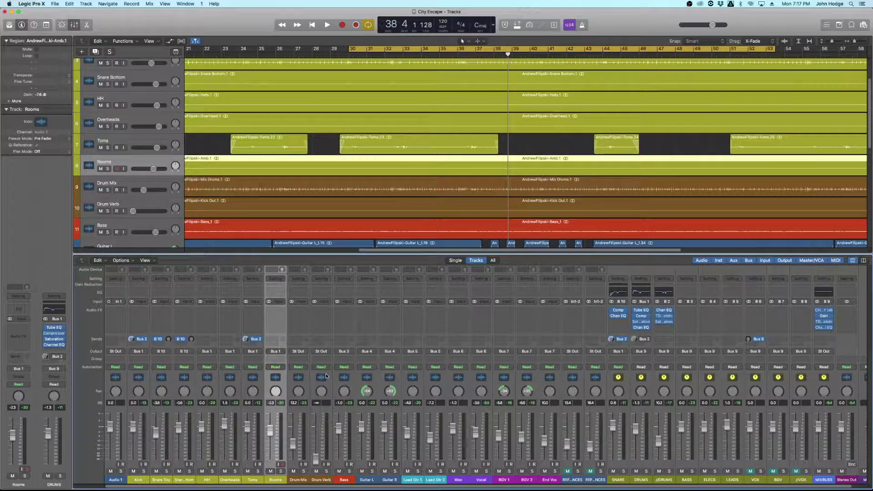
Step: Insert a stereo Compressor on the Rooms channel
{"action": "left_click", "coordinate": [283, 311]}
{"action": "mouse_move", "coordinate": [287, 323]}
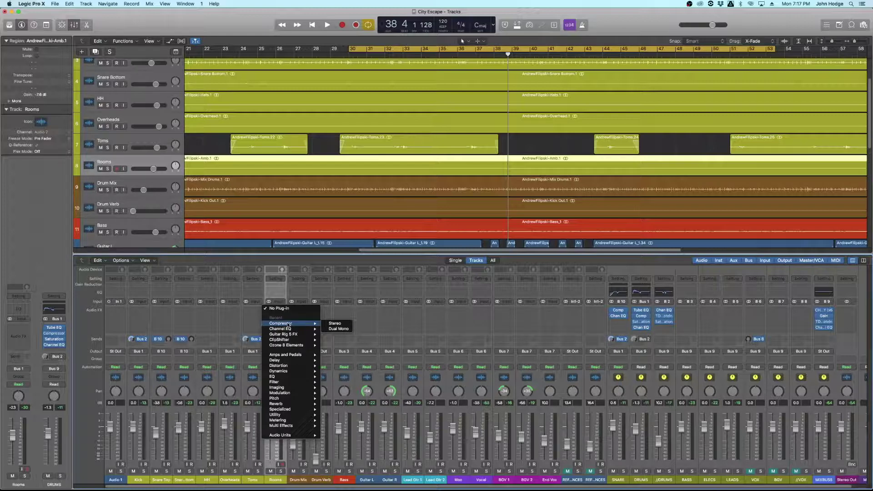
{"action": "left_click", "coordinate": [335, 323]}
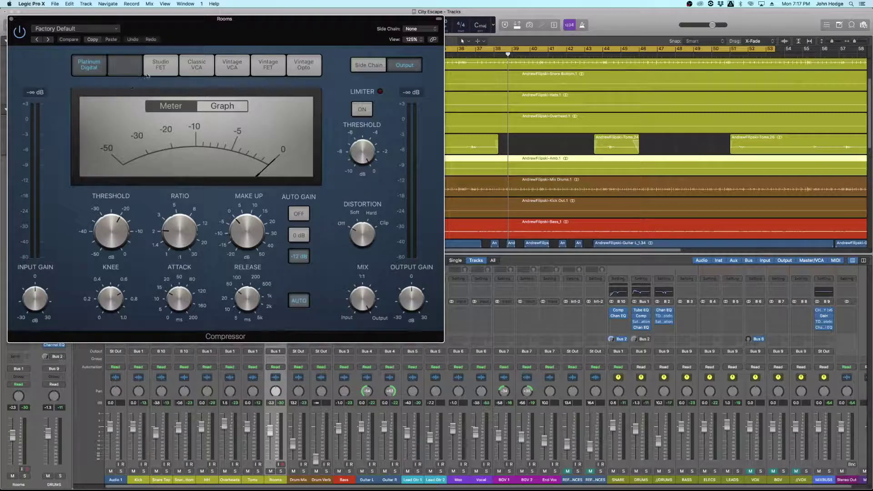
Step: Step through the compressor's circuit types and choose Vintage FET
{"action": "left_click", "coordinate": [127, 68]}
{"action": "left_click", "coordinate": [160, 68]}
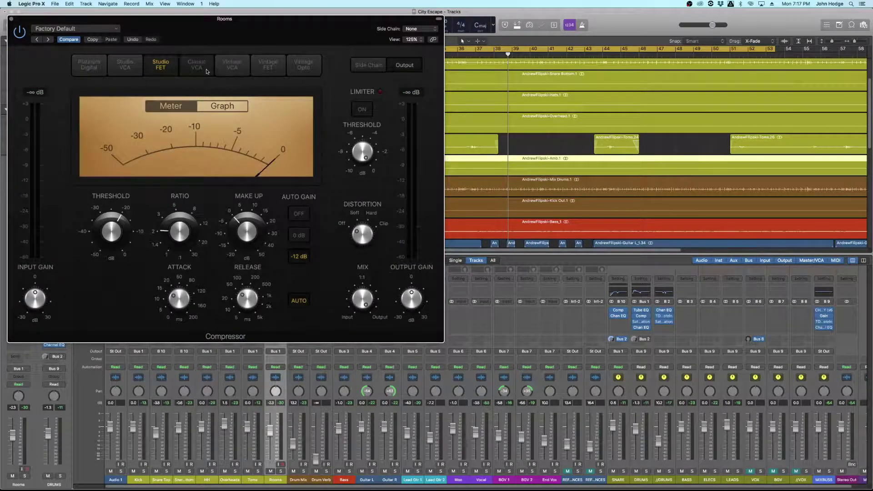
{"action": "left_click", "coordinate": [207, 69]}
{"action": "left_click", "coordinate": [237, 72]}
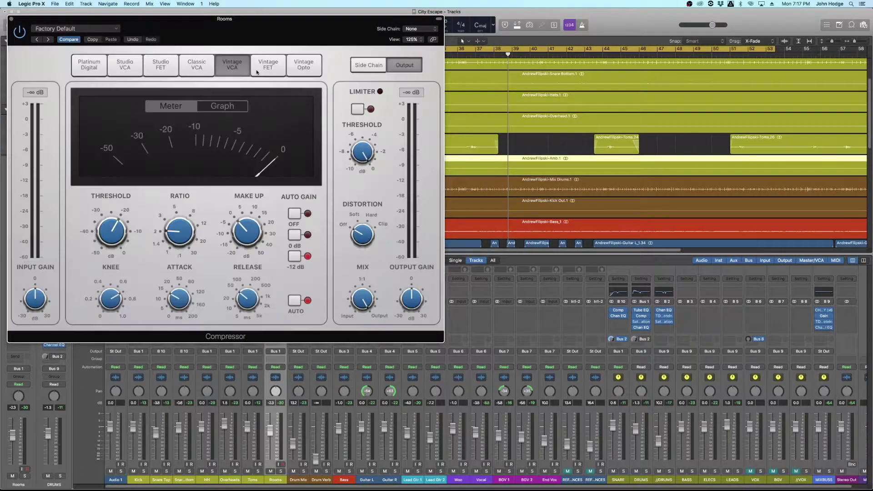
{"action": "left_click", "coordinate": [272, 68]}
{"action": "left_click_drag", "start_coordinate": [293, 39], "coordinate": [369, 77]}
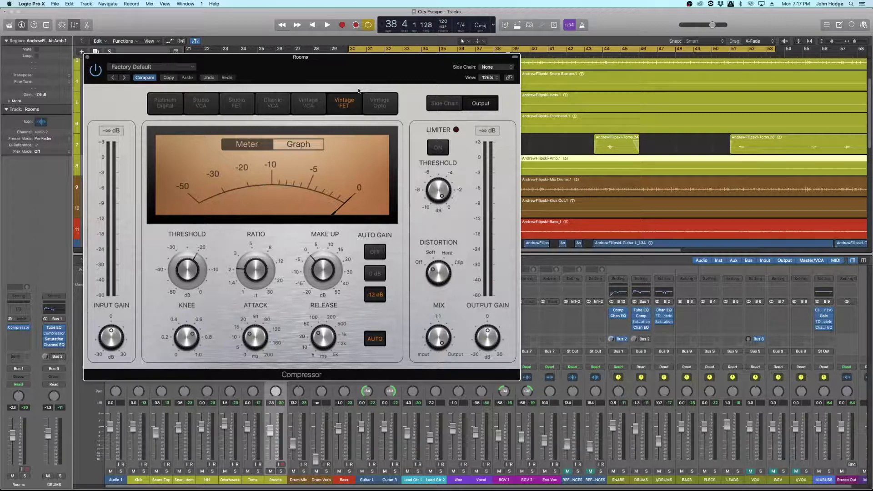
Step: Turn off auto gain and auto release, raise the ratio to about 4:1, adjust the attack and set distortion to Hard
{"action": "left_click", "coordinate": [374, 251]}
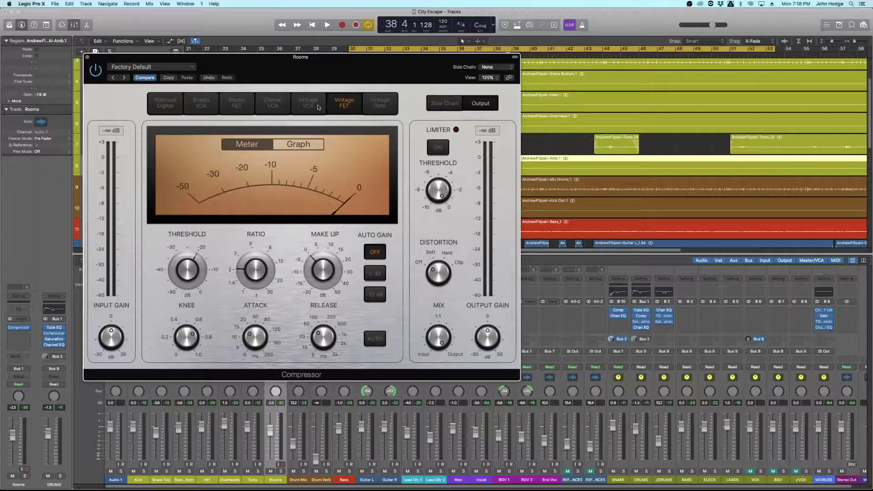
{"action": "mouse_move", "coordinate": [260, 234]}
{"action": "left_click_drag", "start_coordinate": [257, 273], "coordinate": [258, 248]}
{"action": "mouse_move", "coordinate": [307, 282]}
{"action": "mouse_move", "coordinate": [250, 337]}
{"action": "left_click_drag", "start_coordinate": [250, 339], "coordinate": [249, 337]}
{"action": "left_click_drag", "start_coordinate": [435, 271], "coordinate": [433, 276]}
Step: Solo the Rooms track and listen to it with the compressor bypassed
{"action": "left_click", "coordinate": [280, 471]}
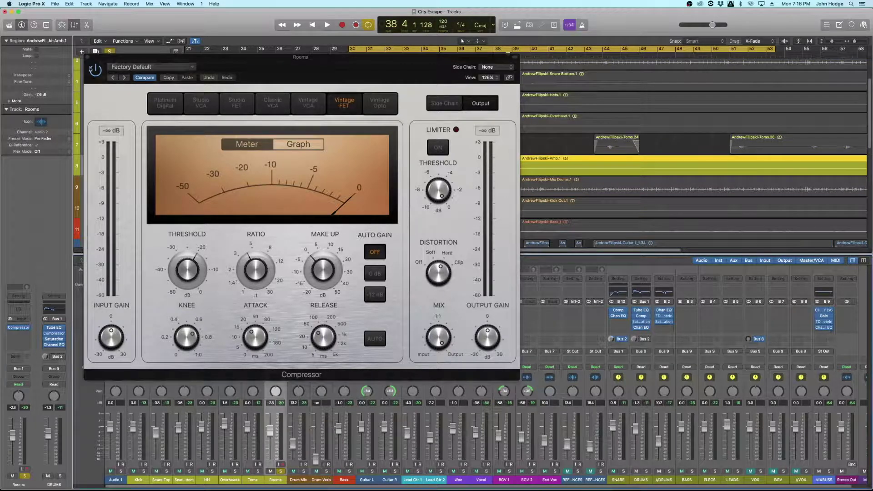
{"action": "left_click_drag", "start_coordinate": [97, 71], "coordinate": [326, 90]}
{"action": "key", "text": "space"}
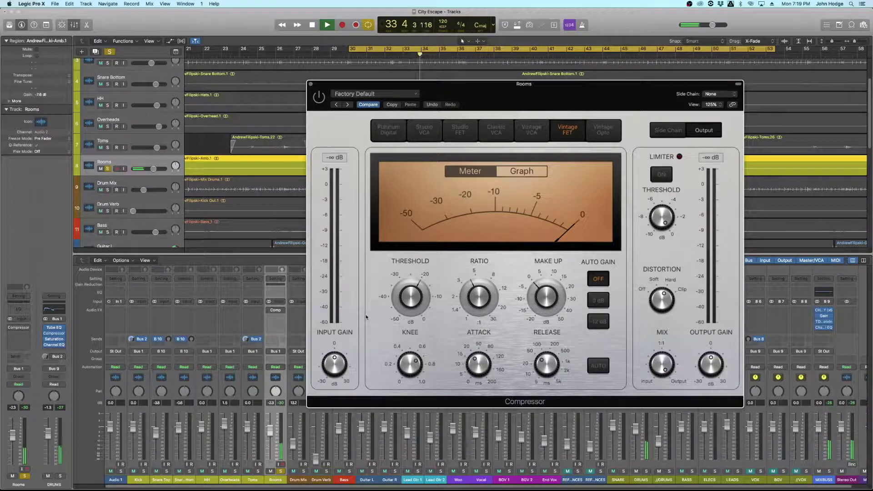
{"action": "key", "text": "space"}
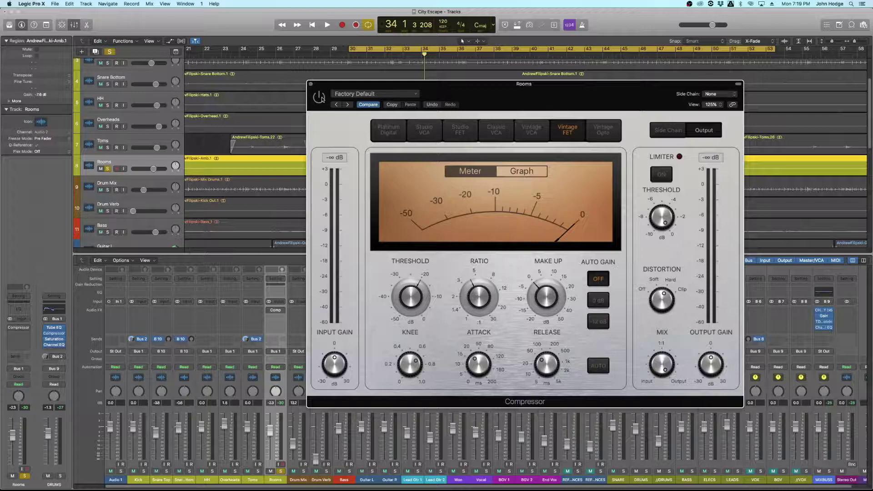
Step: Re-enable the compressor and, during playback, lower its threshold to about -43 dB with the attack at 19 ms
{"action": "left_click_drag", "start_coordinate": [444, 92], "coordinate": [422, 87]}
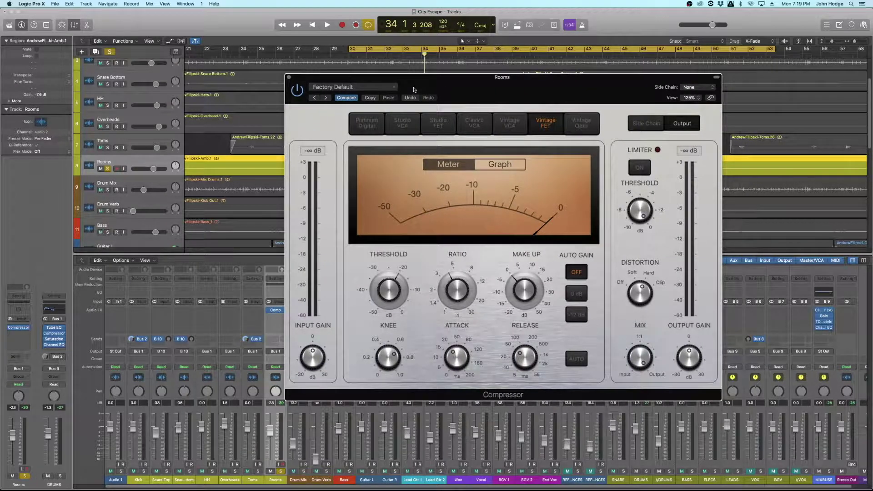
{"action": "mouse_move", "coordinate": [443, 265]}
{"action": "mouse_move", "coordinate": [389, 290]}
{"action": "mouse_move", "coordinate": [481, 301]}
{"action": "key", "text": "space"}
{"action": "left_click_drag", "start_coordinate": [391, 293], "coordinate": [399, 350]}
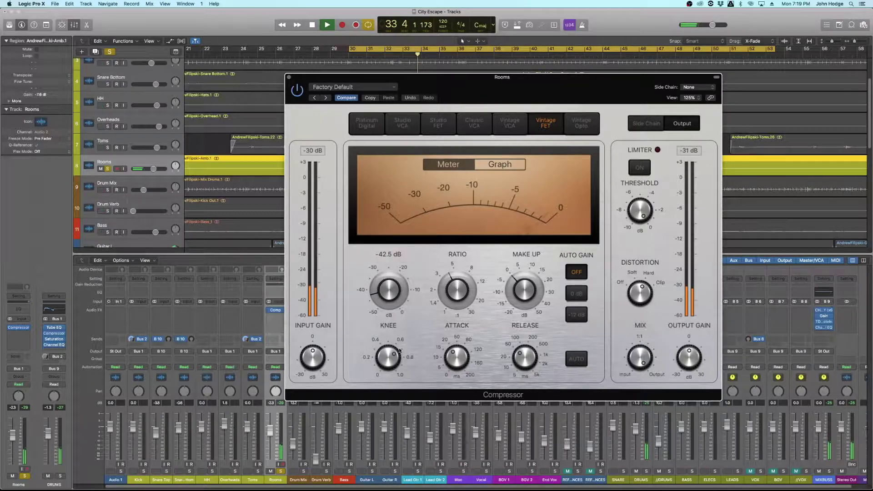
{"action": "left_click", "coordinate": [456, 359]}
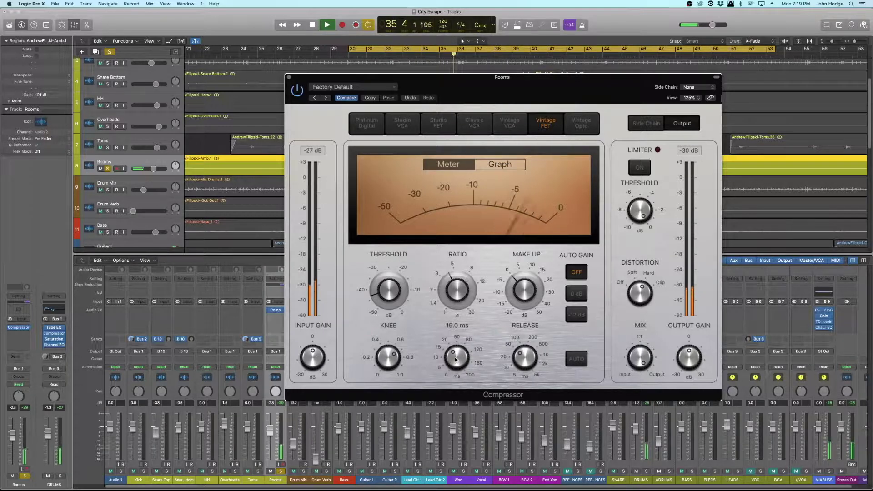
Step: Try Soft distortion on the soloed Rooms track during playback and return the setting to Hard
{"action": "left_click", "coordinate": [621, 282]}
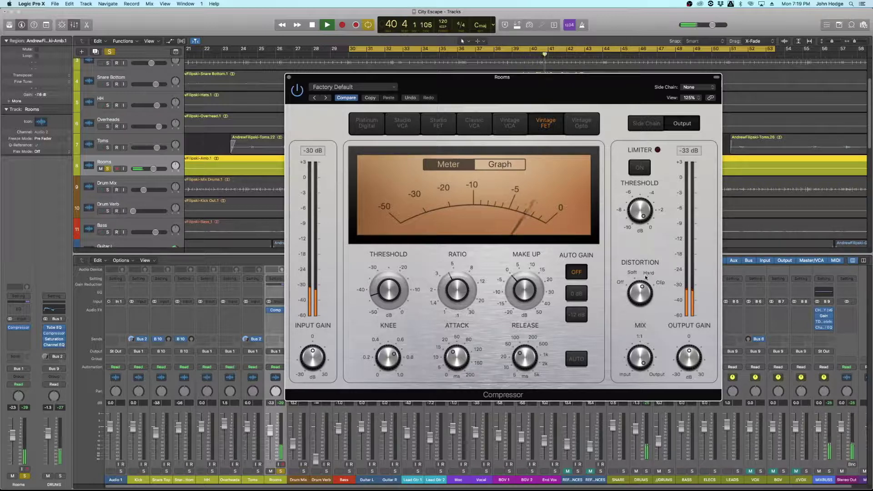
{"action": "key", "text": "space"}
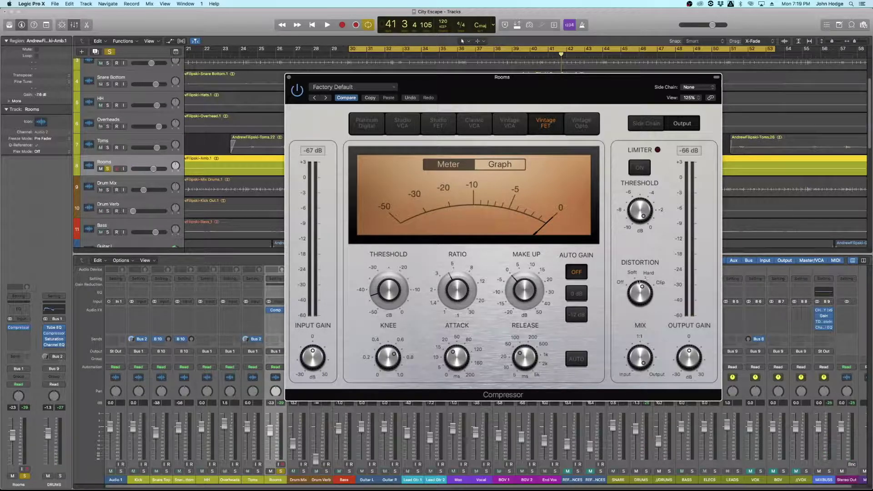
{"action": "key", "text": "space"}
{"action": "left_click_drag", "start_coordinate": [636, 282], "coordinate": [633, 273]}
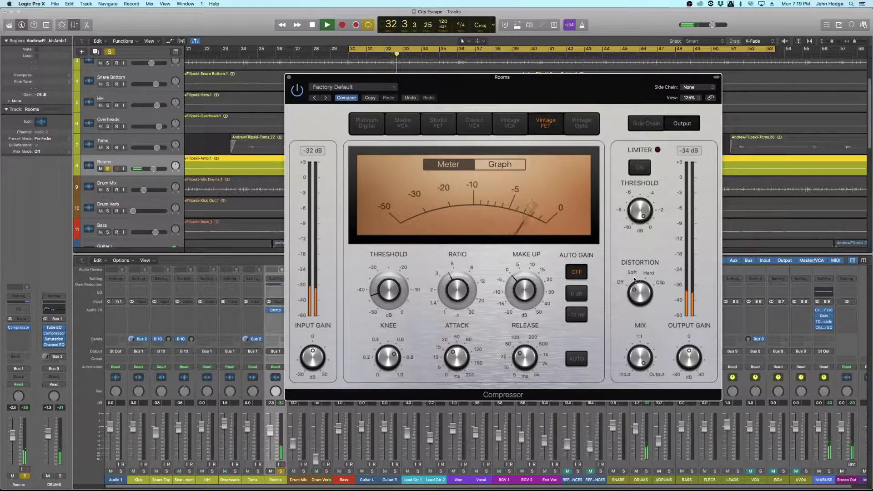
{"action": "key", "text": "space"}
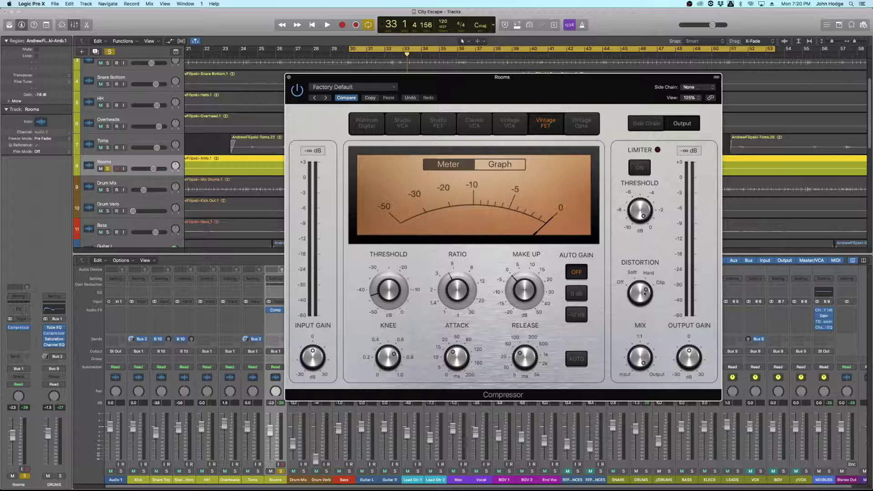
{"action": "key", "text": "space"}
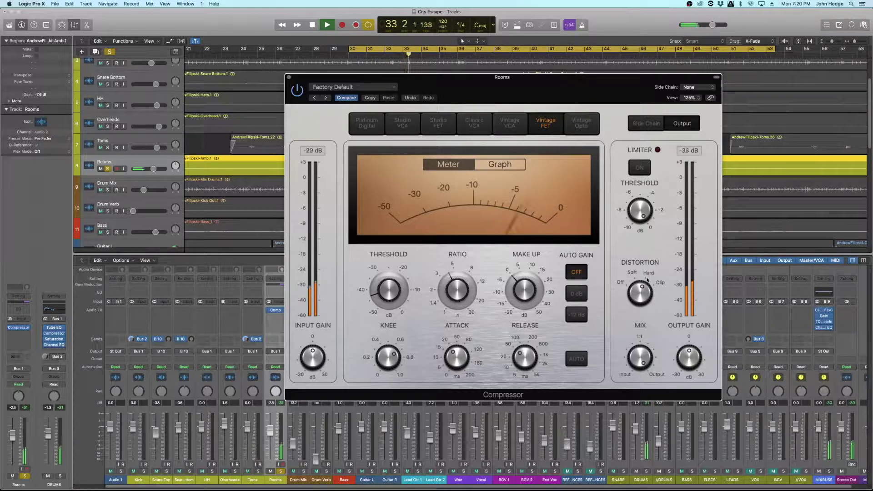
{"action": "key", "text": "space"}
Step: Set the compressor's release to 64 ms while the Rooms track plays
{"action": "mouse_move", "coordinate": [443, 294]}
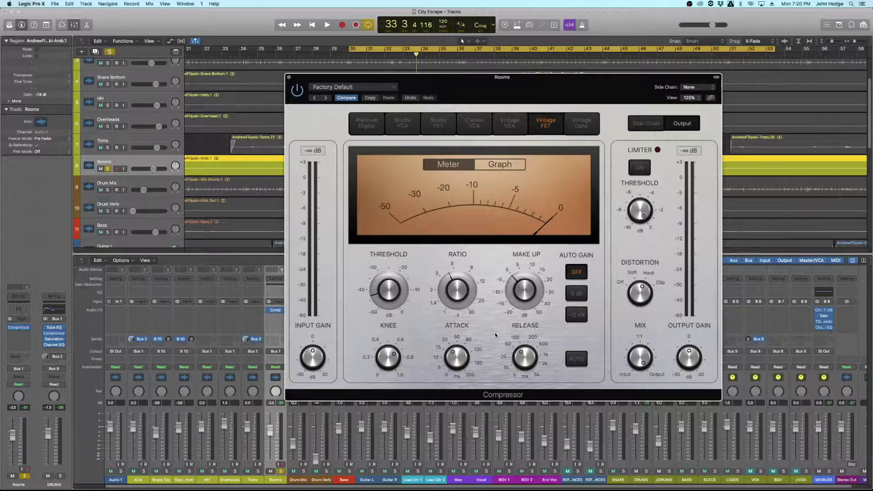
{"action": "key", "text": "space"}
{"action": "mouse_move", "coordinate": [529, 363]}
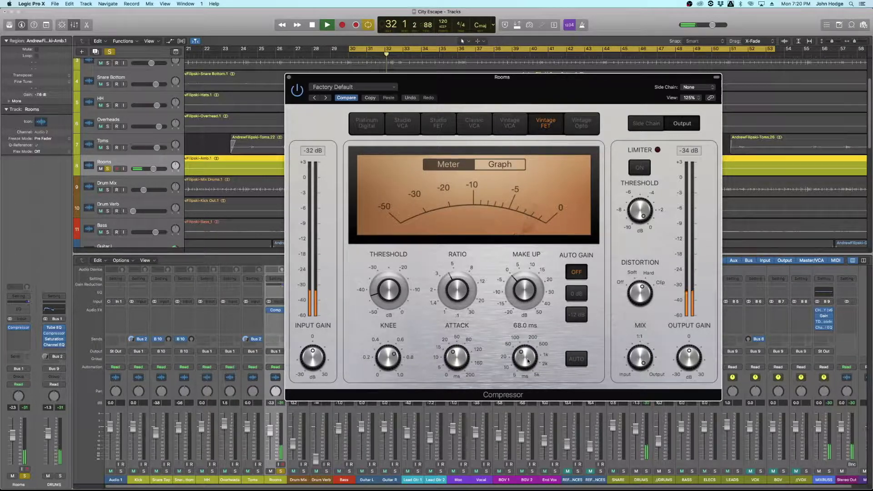
{"action": "left_click_drag", "start_coordinate": [528, 361], "coordinate": [527, 360]}
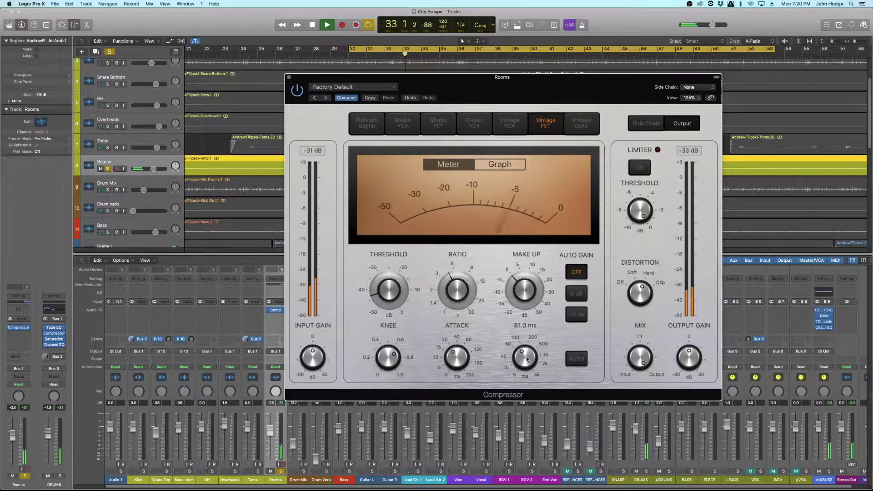
{"action": "left_click_drag", "start_coordinate": [526, 359], "coordinate": [524, 362]}
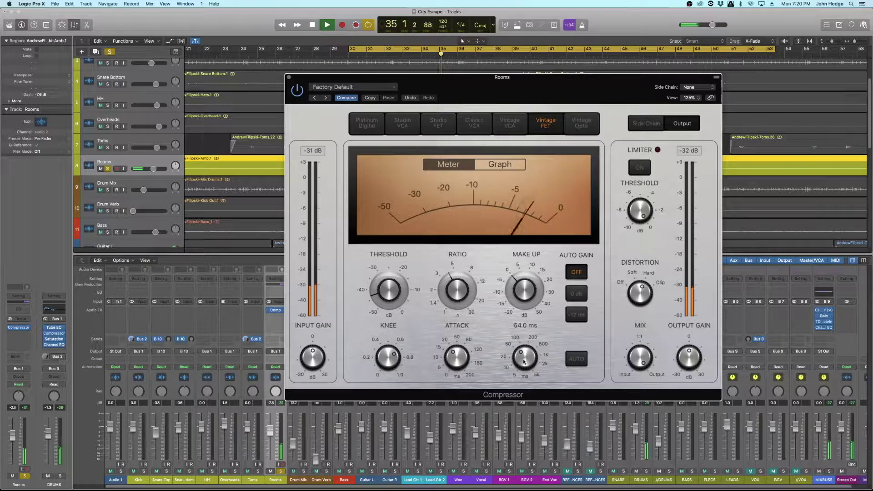
{"action": "key", "text": "space"}
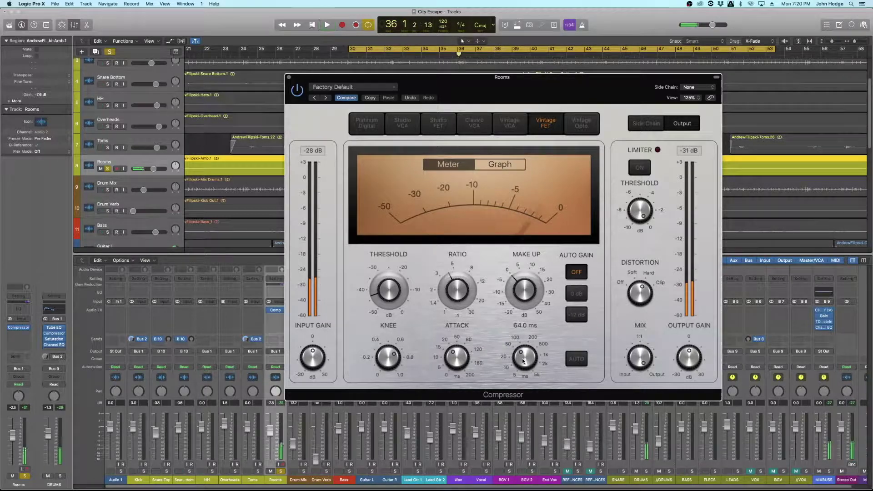
Step: Compare the soloed Rooms track with the compressor bypassed and enabled during playback
{"action": "mouse_move", "coordinate": [379, 266]}
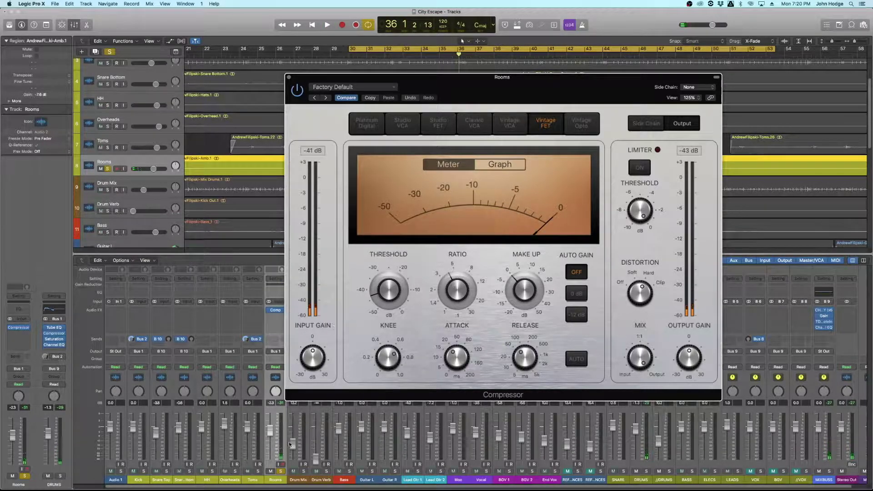
{"action": "left_click_drag", "start_coordinate": [491, 85], "coordinate": [485, 74]}
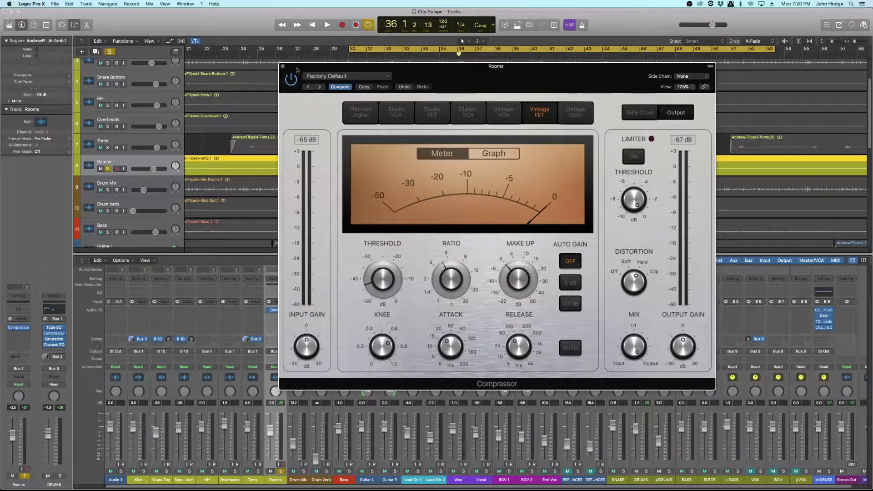
{"action": "key", "text": "space"}
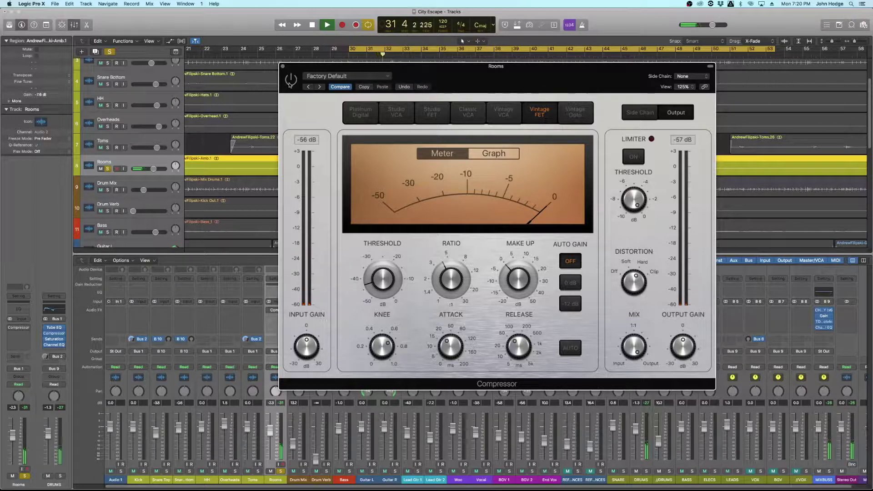
{"action": "left_click", "coordinate": [314, 141]}
{"action": "mouse_move", "coordinate": [689, 337]}
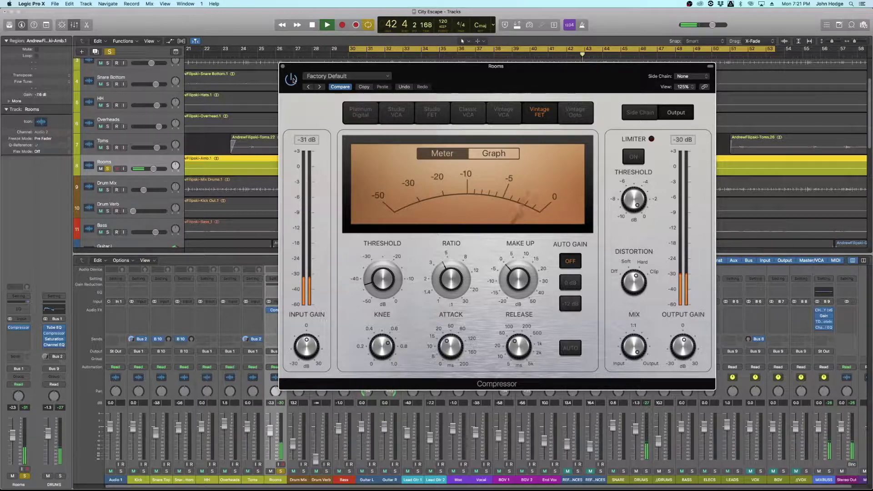
{"action": "key", "text": "space"}
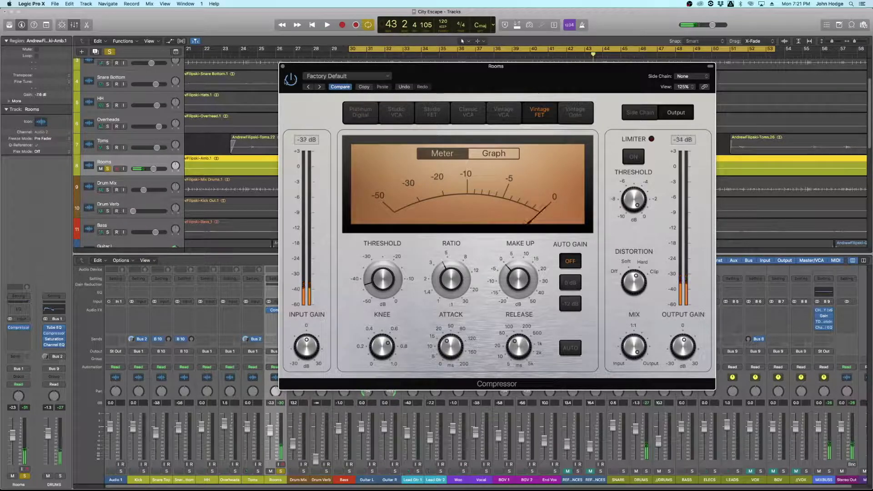
{"action": "mouse_move", "coordinate": [374, 298]}
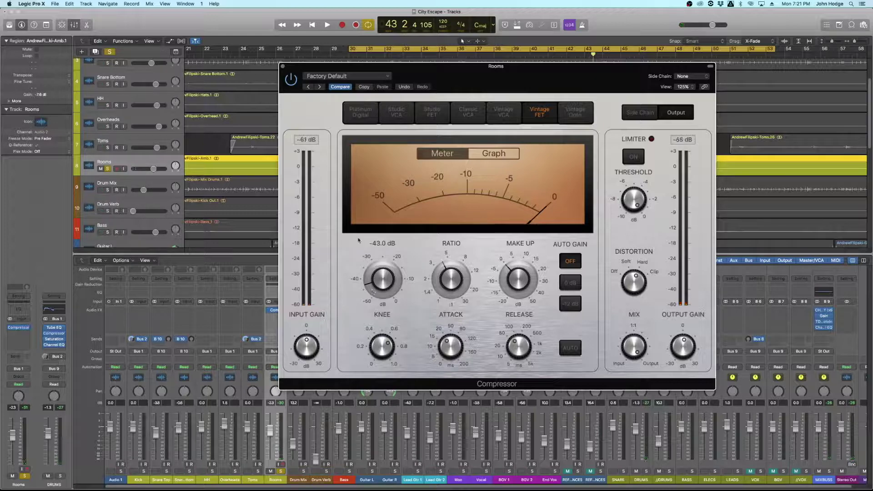
Step: Close the compressor, switch the solo from the Rooms channel to the DRUMS bus, and play the drum mix
{"action": "left_click", "coordinate": [283, 66]}
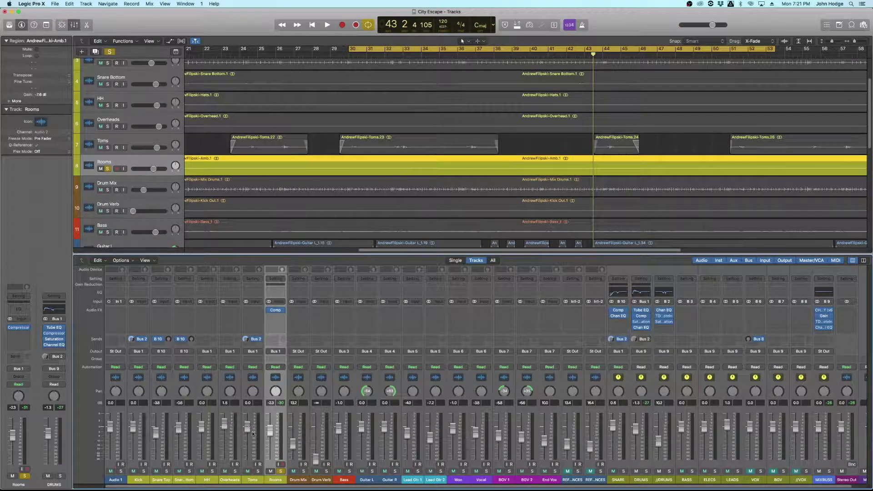
{"action": "left_click", "coordinate": [281, 471]}
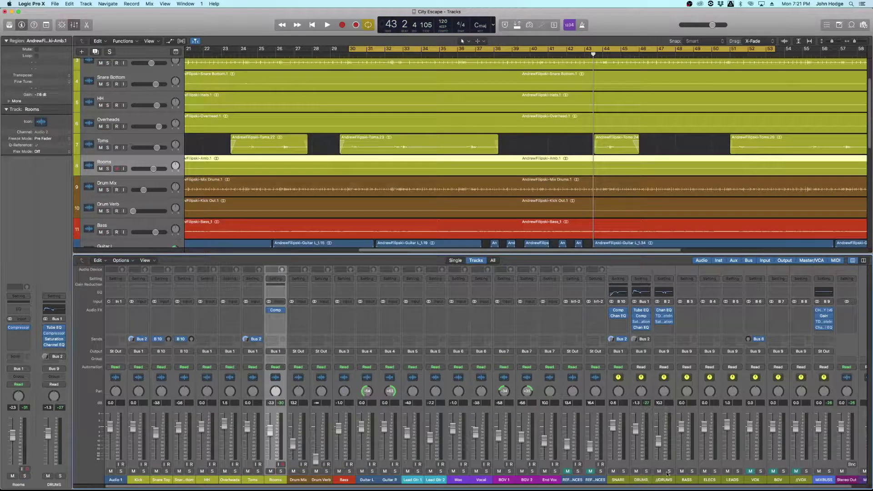
{"action": "left_click", "coordinate": [646, 471]}
{"action": "key", "text": "space"}
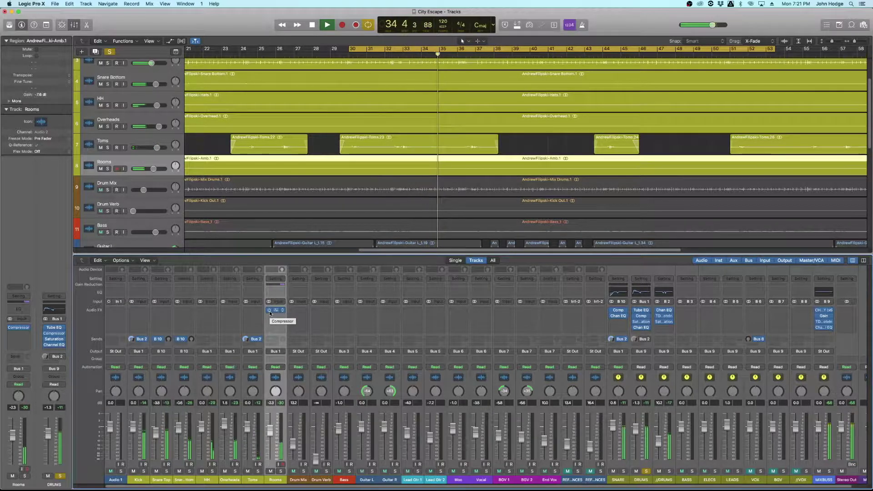
Step: Stop playback, remove the solo from the DRUMS bus, and add a Channel EQ to the Toms channel
{"action": "key", "text": "space"}
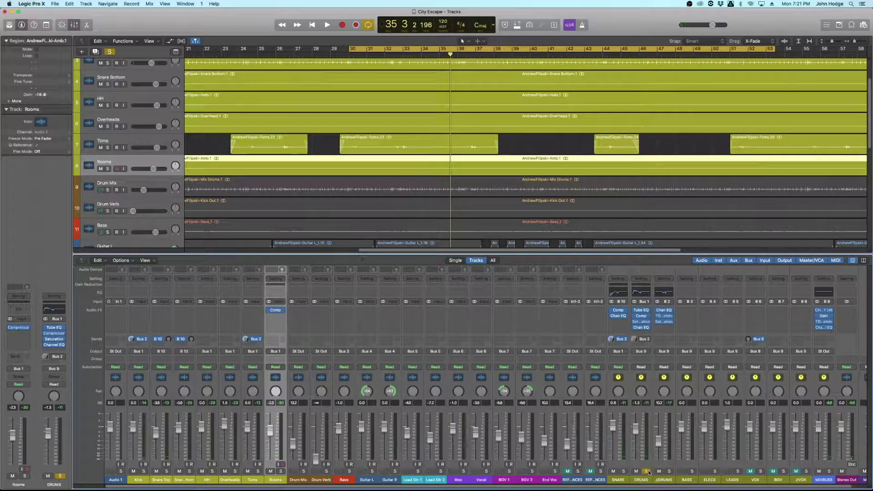
{"action": "left_click", "coordinate": [647, 472]}
{"action": "left_click", "coordinate": [253, 310]}
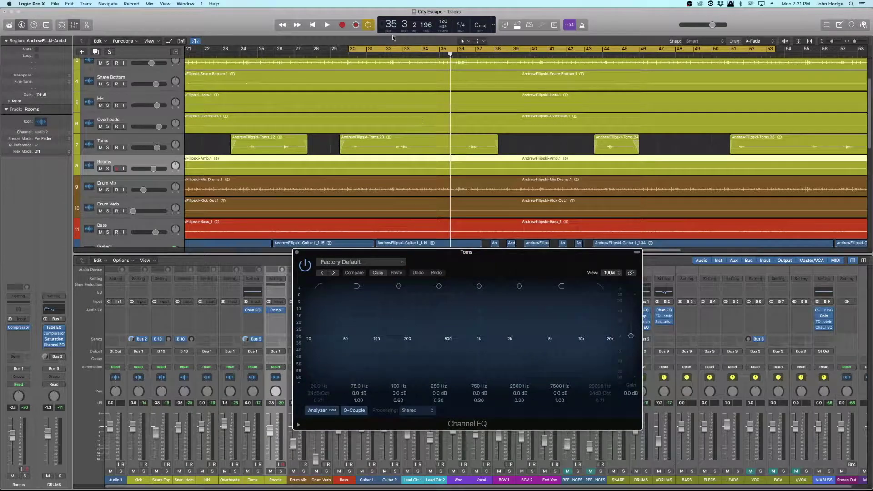
Step: Set the cycle range to bars 30–33 and loop it with the Toms track soloed
{"action": "left_click", "coordinate": [464, 50]}
{"action": "left_click_drag", "start_coordinate": [351, 51], "coordinate": [409, 49]}
{"action": "key", "text": "space"}
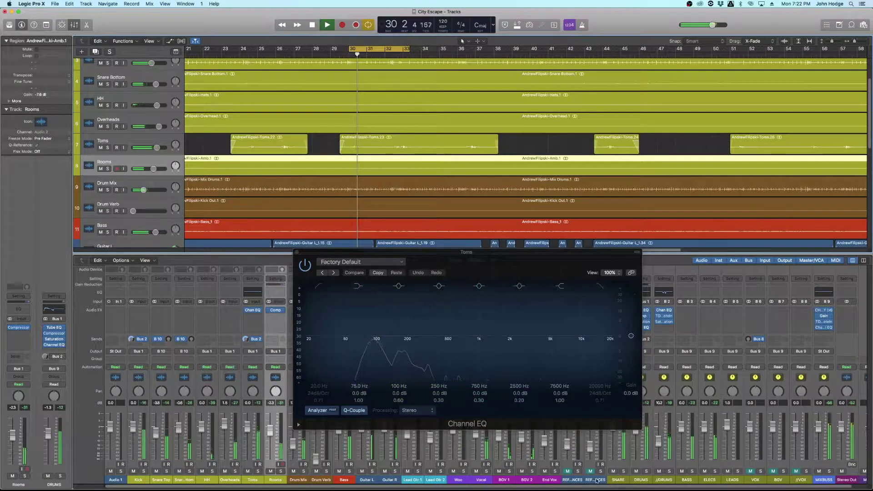
{"action": "left_click", "coordinate": [257, 473]}
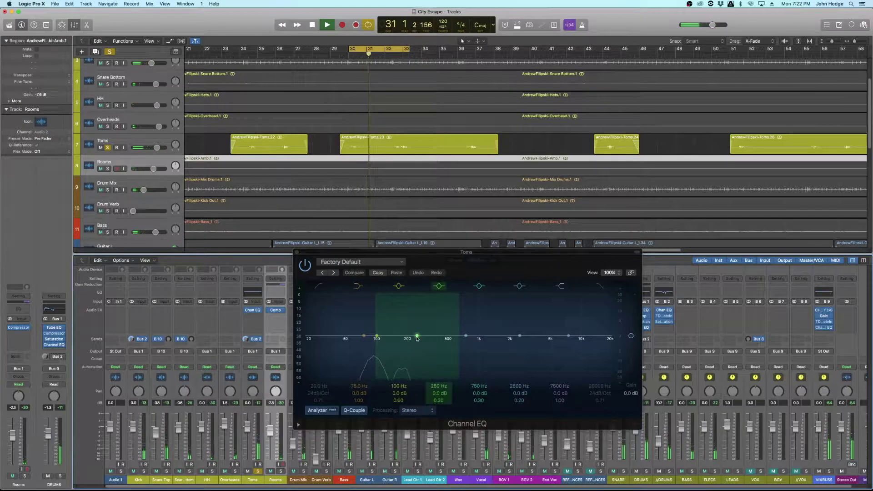
{"action": "key", "text": "Return"}
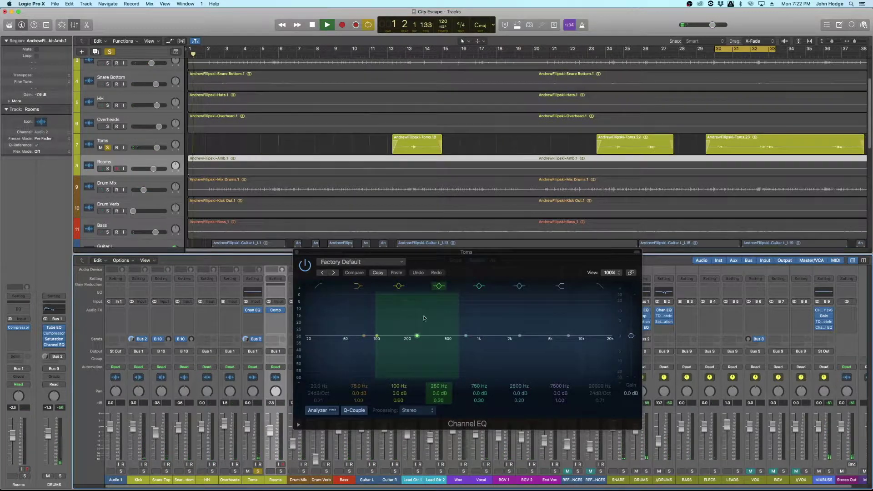
{"action": "key", "text": "space"}
{"action": "key", "text": "space"}
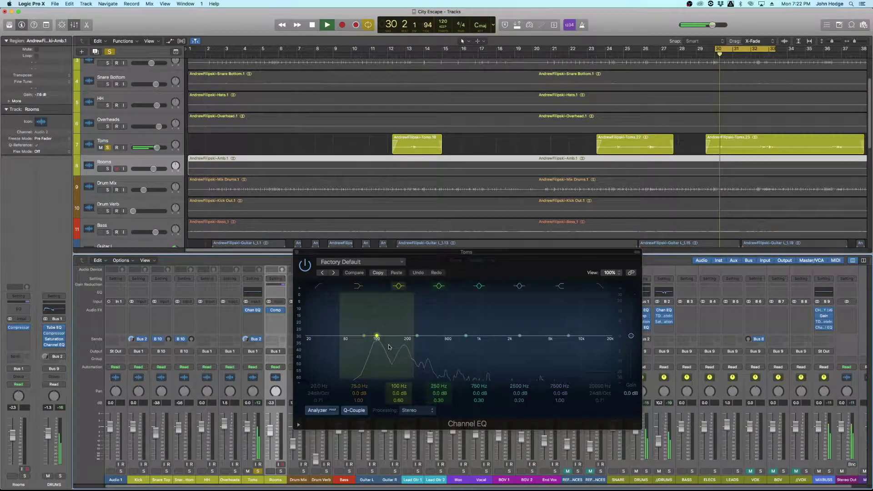
Step: Sweep the boosted 250 Hz band on the Toms EQ, narrow its Q, and set a 2 dB cut at 300 Hz
{"action": "left_click_drag", "start_coordinate": [417, 335], "coordinate": [426, 309]}
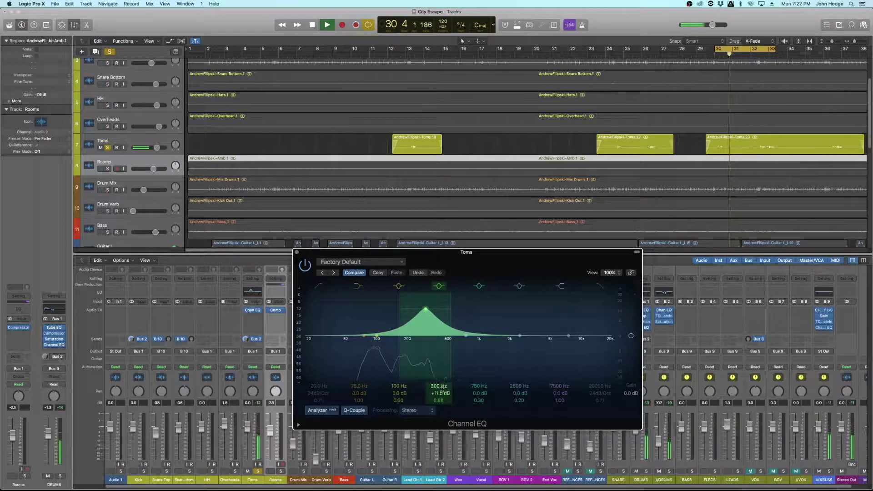
{"action": "mouse_move", "coordinate": [437, 389]}
{"action": "left_mouse_down"}
{"action": "mouse_move", "coordinate": [437, 382]}
{"action": "mouse_move", "coordinate": [438, 393]}
{"action": "left_mouse_up"}
{"action": "left_click_drag", "start_coordinate": [424, 309], "coordinate": [425, 306]}
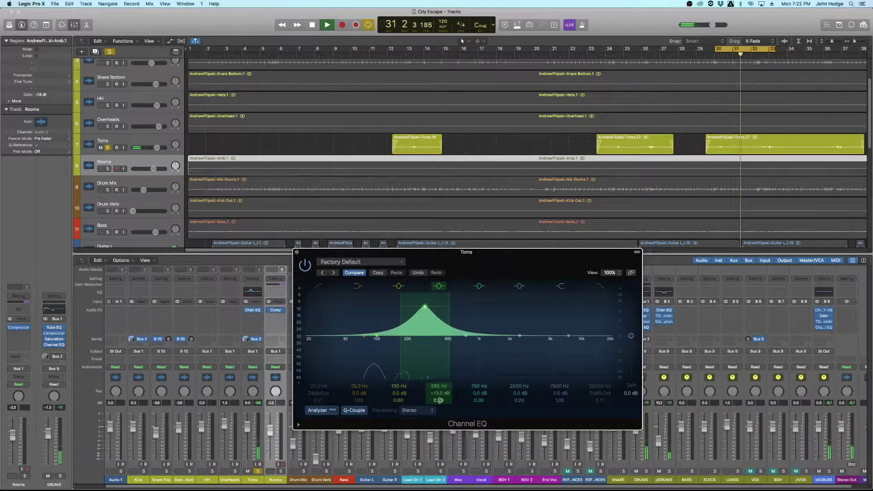
{"action": "mouse_move", "coordinate": [439, 400]}
{"action": "left_mouse_down"}
{"action": "mouse_move", "coordinate": [441, 387]}
{"action": "mouse_move", "coordinate": [441, 397]}
{"action": "left_mouse_up"}
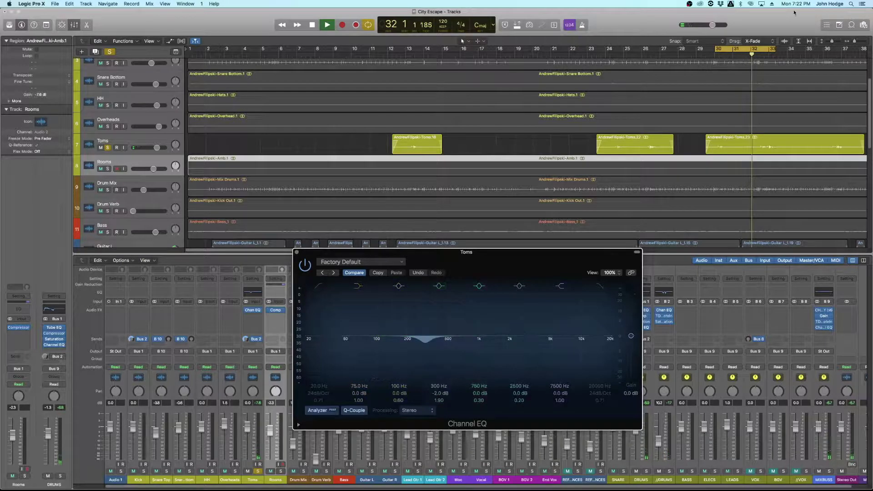
Step: Try moving the Toms EQ cut to 315 Hz while the cycle plays
{"action": "key", "text": "space"}
{"action": "key", "text": "space"}
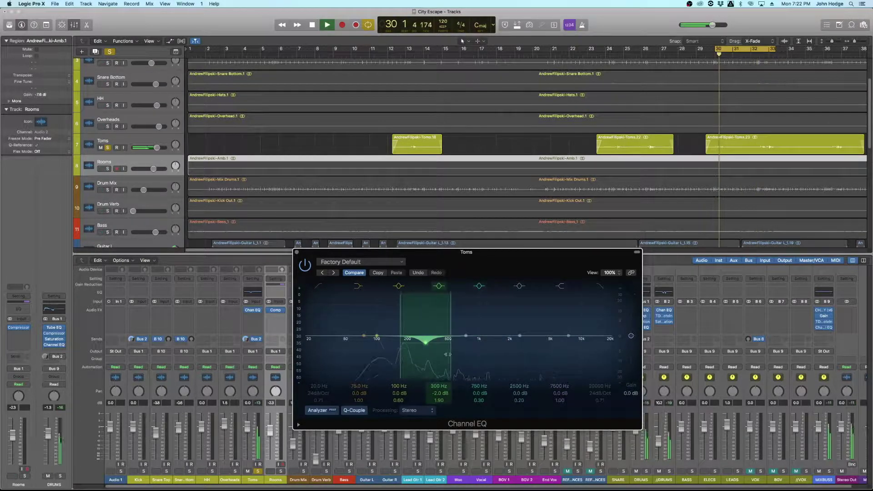
{"action": "left_click_drag", "start_coordinate": [425, 342], "coordinate": [428, 344]}
{"action": "key", "text": "space"}
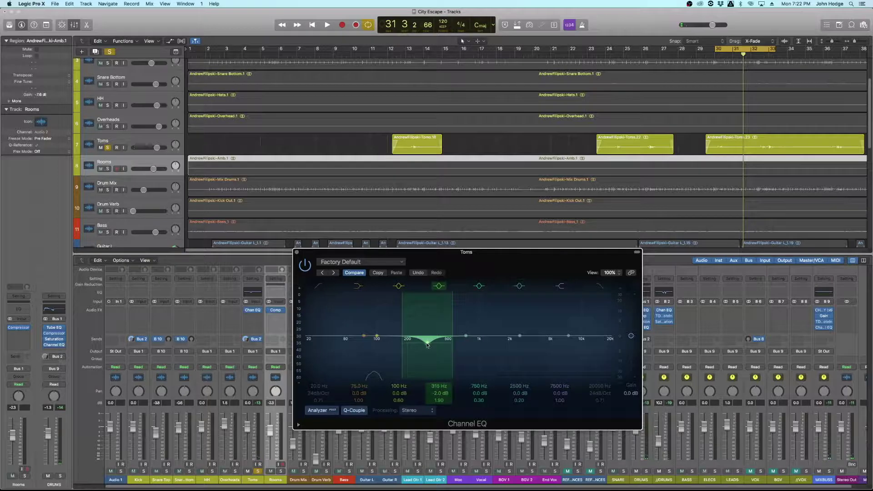
Step: Boost the Toms EQ band to +17 dB and sweep it to 415 Hz, replaying the tom hits
{"action": "key", "text": "space"}
{"action": "left_click_drag", "start_coordinate": [427, 344], "coordinate": [439, 309]}
{"action": "key", "text": "space"}
{"action": "key", "text": "space"}
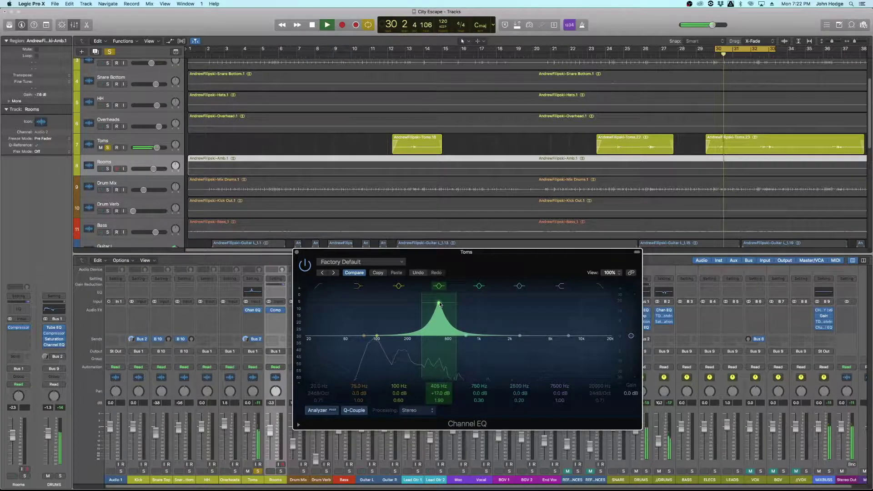
{"action": "left_click_drag", "start_coordinate": [439, 304], "coordinate": [440, 304]}
{"action": "key", "text": "space"}
{"action": "key", "text": "space"}
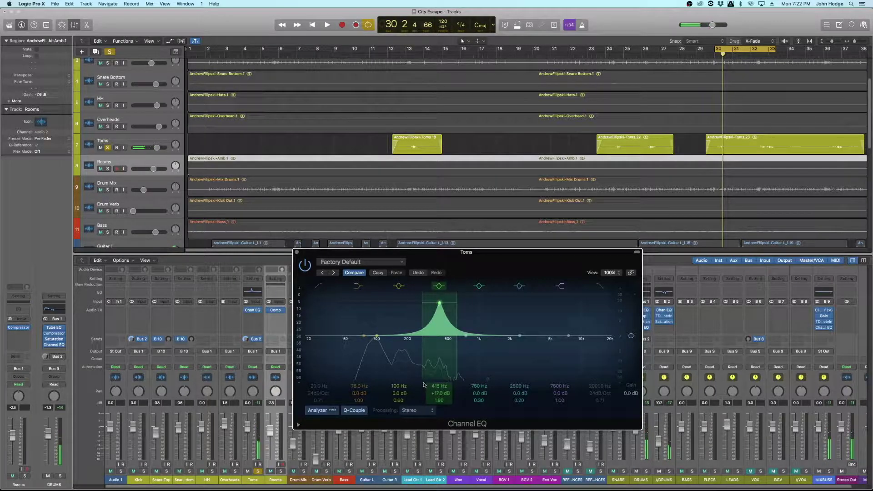
Step: Set the gain of the 415 Hz Toms EQ band to -2.5 dB while auditioning the loop
{"action": "left_click_drag", "start_coordinate": [441, 391], "coordinate": [442, 416]}
{"action": "key", "text": "space"}
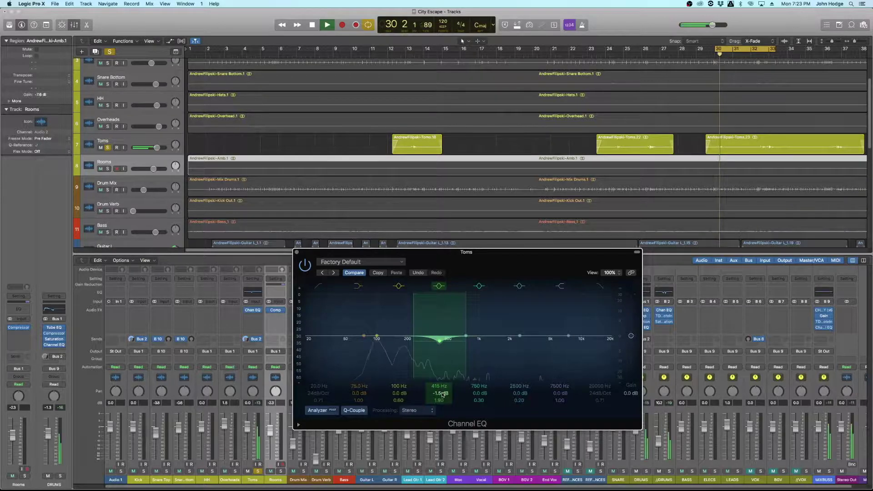
{"action": "key", "text": "space"}
{"action": "key", "text": "space"}
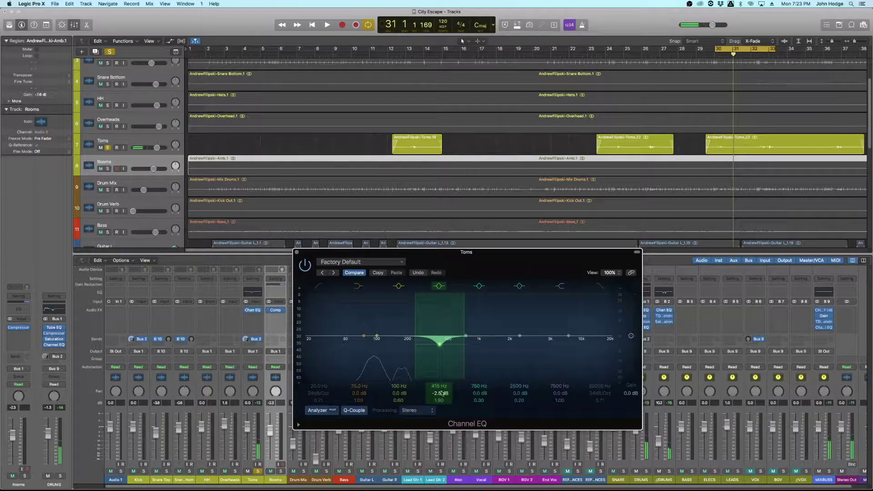
{"action": "left_click_drag", "start_coordinate": [440, 393], "coordinate": [440, 398]}
Step: Compare the soloed Toms with the Channel EQ bypassed and enabled during playback
{"action": "key", "text": "space"}
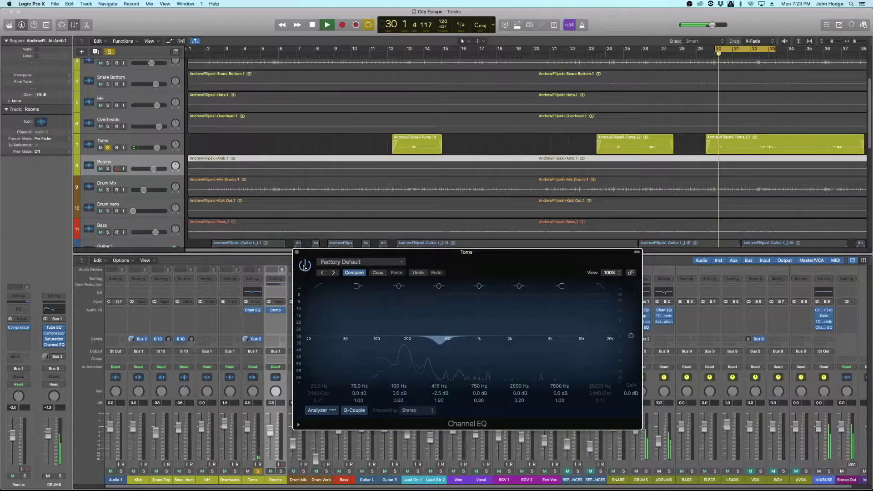
{"action": "key", "text": "space"}
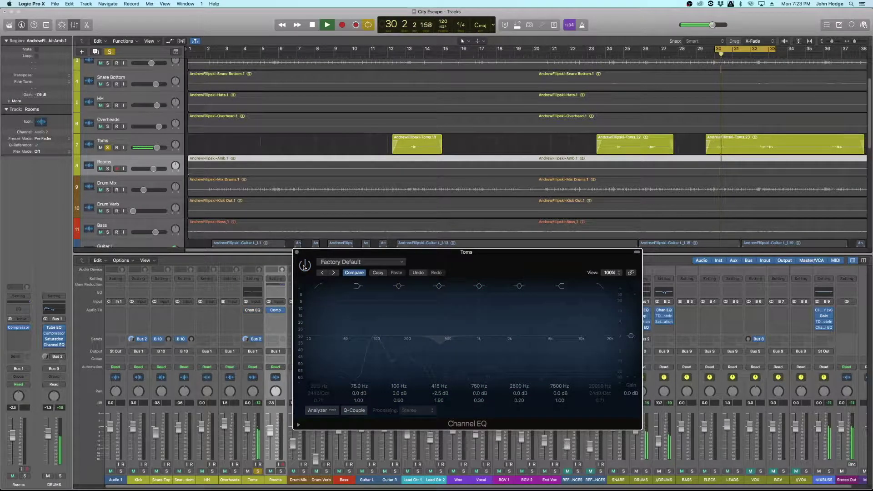
{"action": "key", "text": "space"}
{"action": "key", "text": "space"}
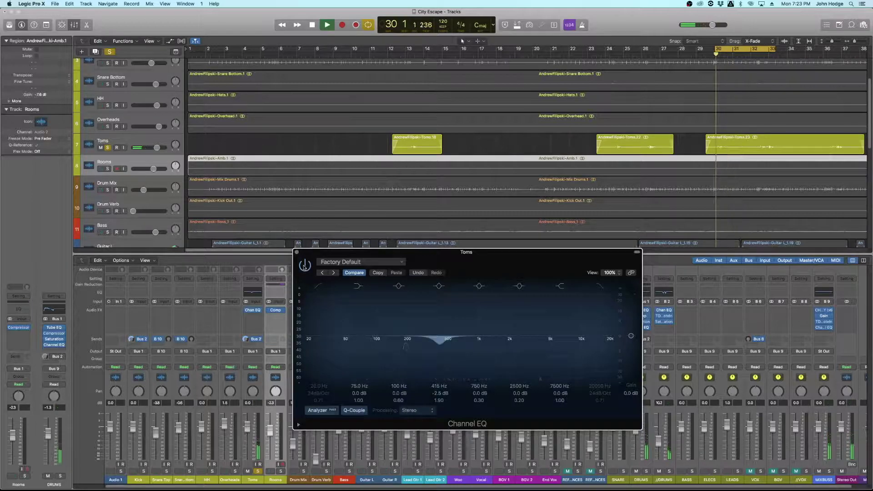
{"action": "key", "text": "space"}
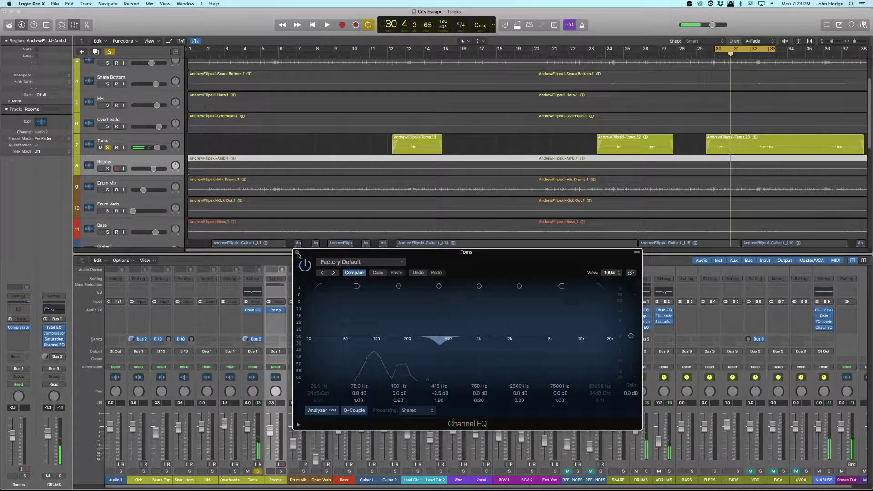
Step: Close the Toms EQ, remove the Toms solo, and play the full mix over the cycle range
{"action": "left_click", "coordinate": [296, 253]}
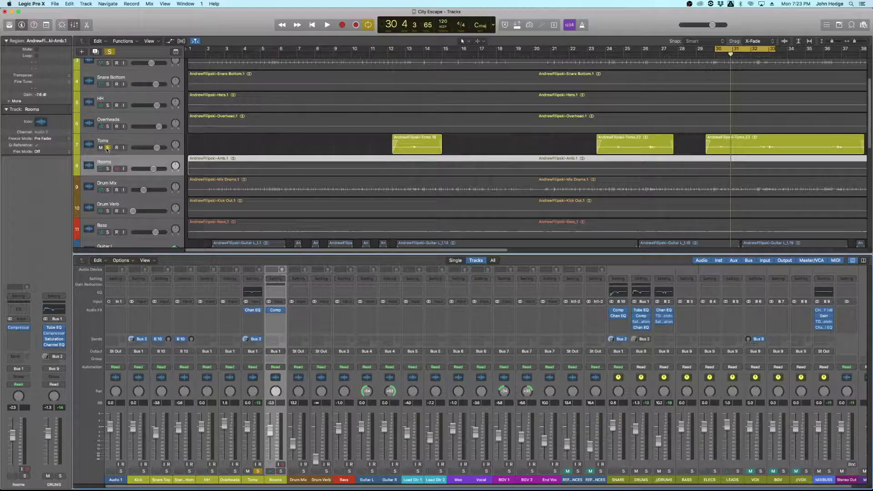
{"action": "left_click", "coordinate": [107, 148]}
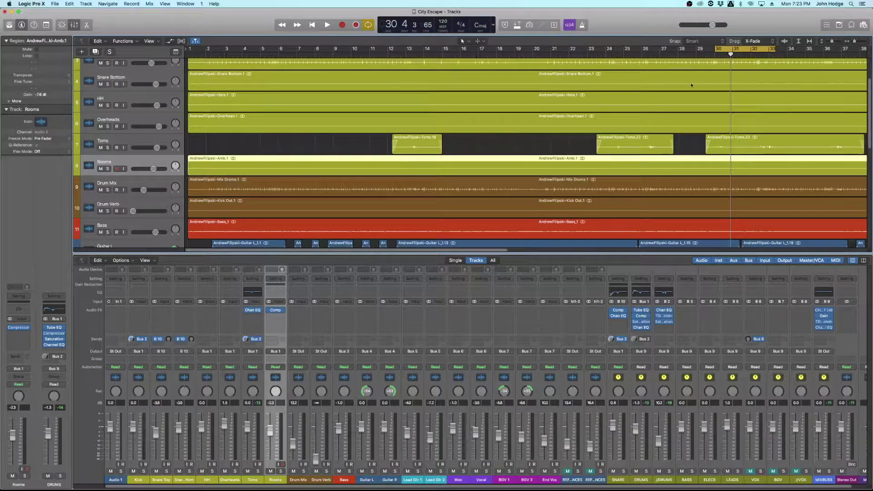
{"action": "key", "text": "space"}
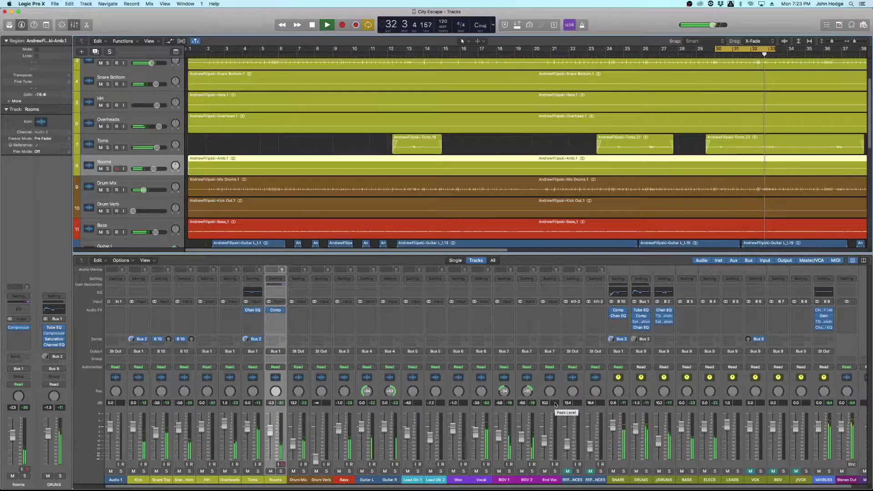
{"action": "key", "text": "space"}
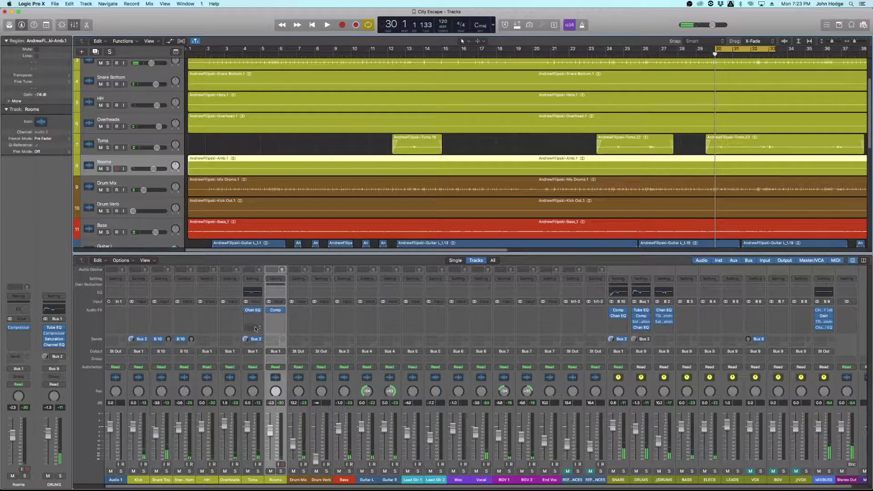
Step: Extend the cycle range to bar 46 and raise the Drum Verb fader during playback
{"action": "left_click", "coordinate": [726, 48]}
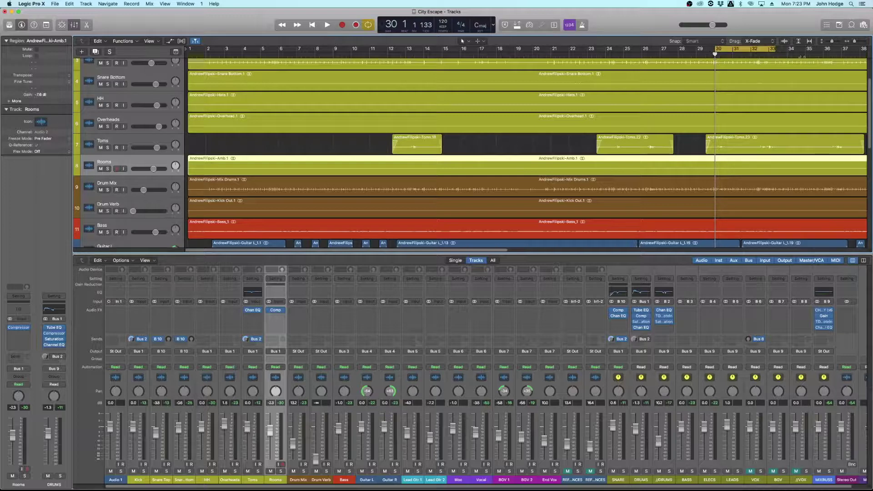
{"action": "left_click_drag", "start_coordinate": [775, 50], "coordinate": [850, 53]}
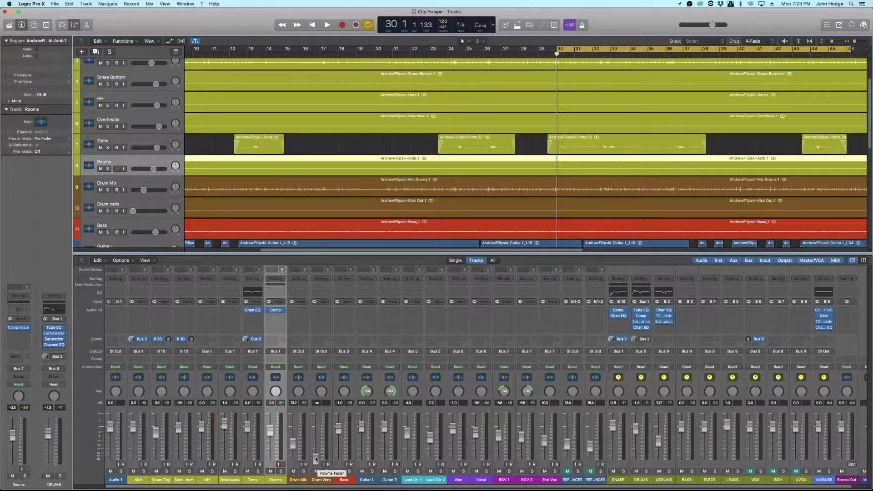
{"action": "key", "text": "space"}
{"action": "left_click_drag", "start_coordinate": [316, 458], "coordinate": [315, 429]}
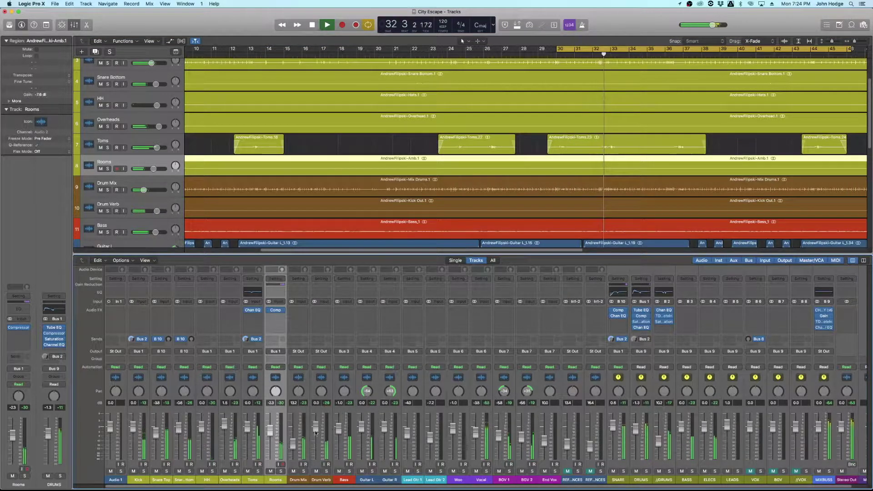
Step: Solo the Drum Verb track and add a Channel EQ, placing its window over the track area
{"action": "left_click", "coordinate": [326, 472]}
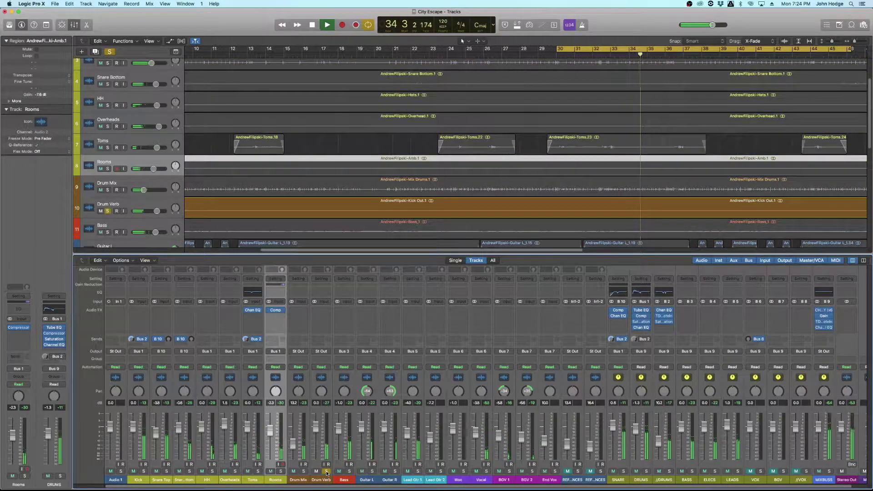
{"action": "left_click", "coordinate": [321, 290]}
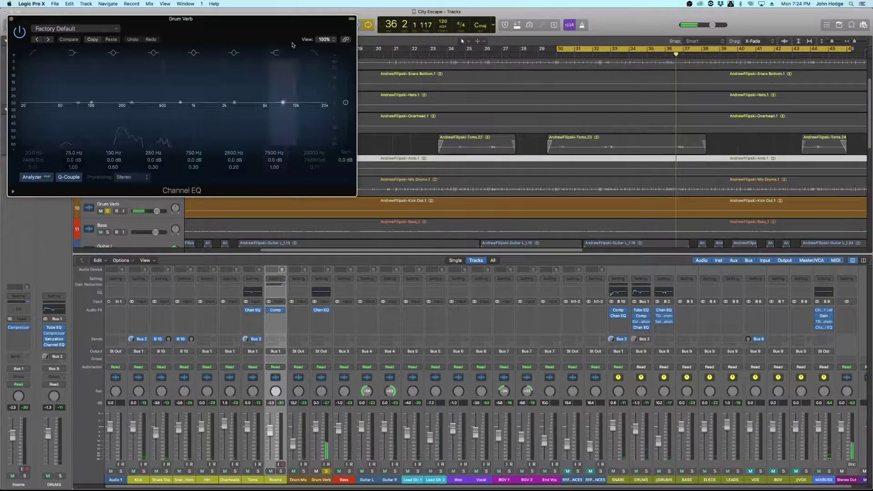
{"action": "left_click_drag", "start_coordinate": [296, 24], "coordinate": [412, 121]}
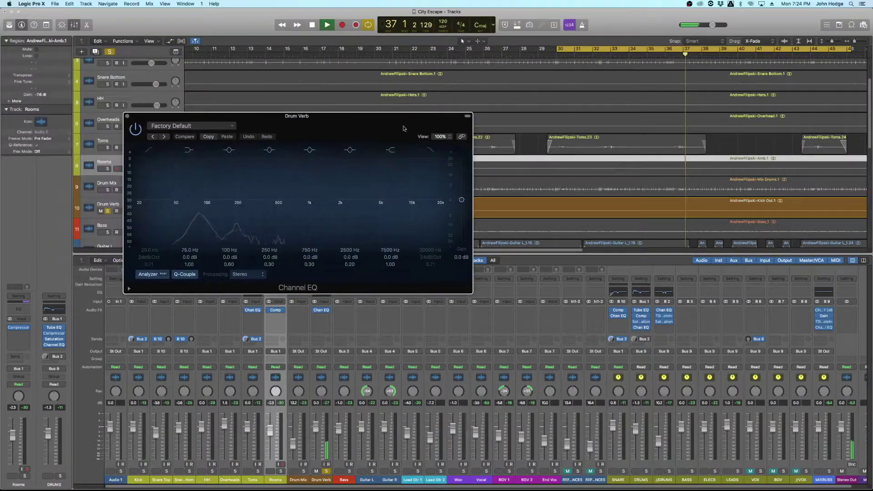
Step: Enable the low-cut band on the Drum Verb EQ and raise its cutoff to about 135 Hz
{"action": "left_click", "coordinate": [150, 153]}
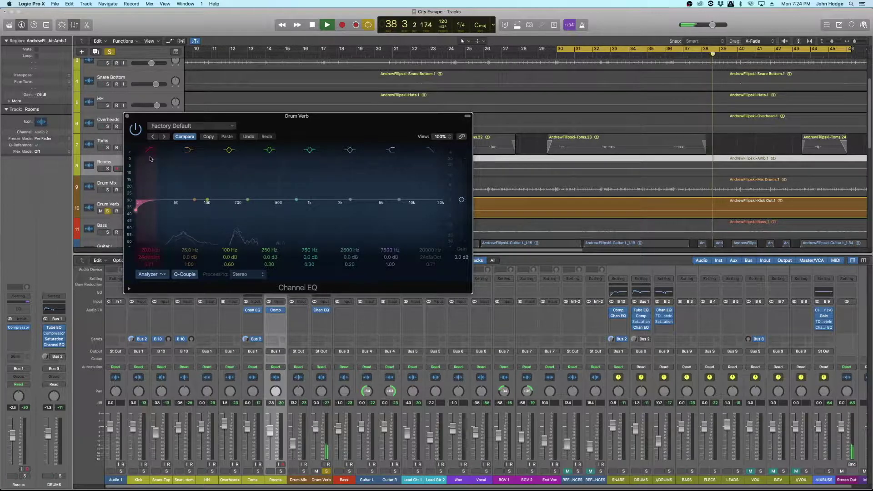
{"action": "key", "text": "space"}
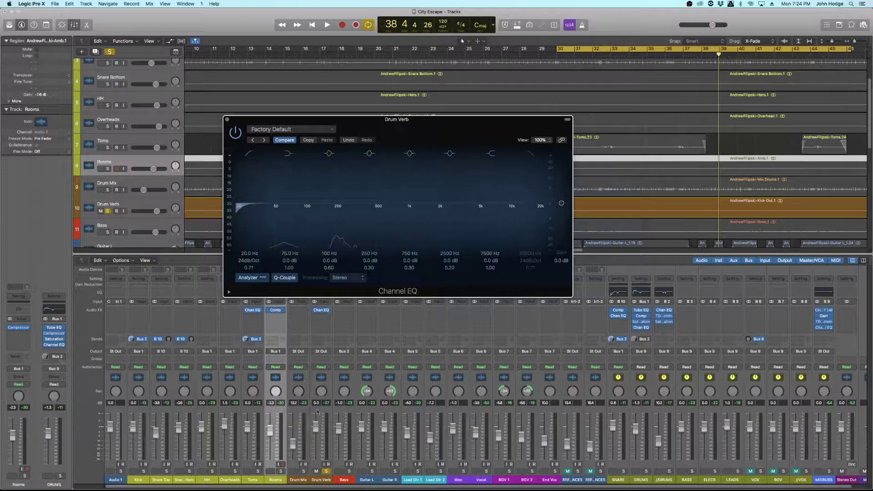
{"action": "key", "text": "space"}
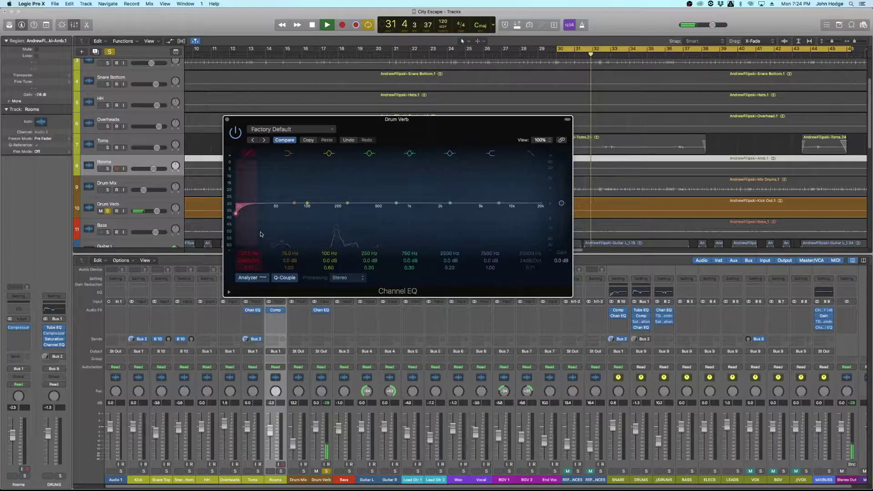
{"action": "key", "text": "space"}
{"action": "left_click_drag", "start_coordinate": [244, 213], "coordinate": [311, 213]}
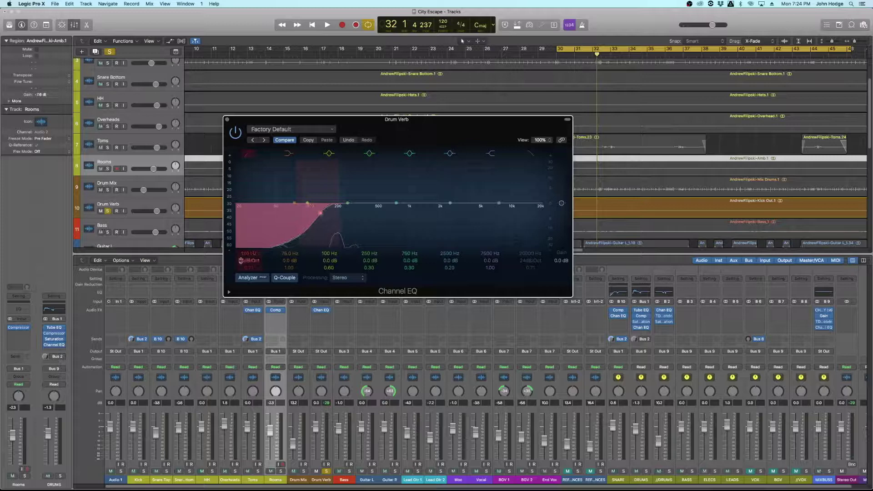
Step: Boost the Drum Verb EQ's high shelf by 2.5 dB at about 4.6 kHz during playback
{"action": "key", "text": "space"}
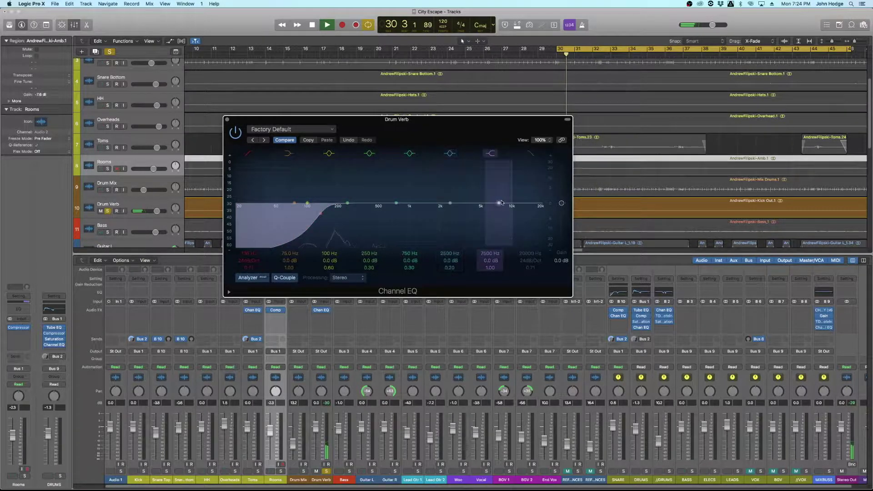
{"action": "left_click_drag", "start_coordinate": [500, 203], "coordinate": [477, 198]}
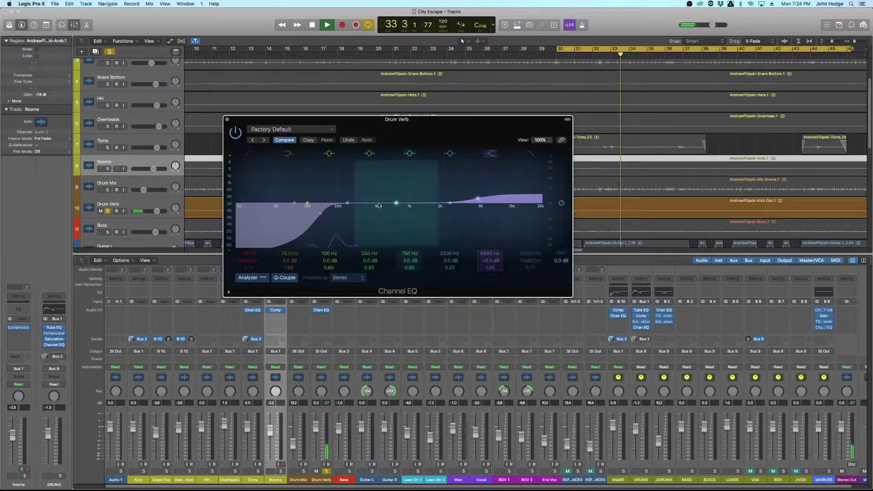
Step: Move the Drum Verb EQ's 250 Hz band to about 205 Hz, compare the high shelf on and off, and leave it disabled
{"action": "left_click_drag", "start_coordinate": [348, 206], "coordinate": [338, 205]}
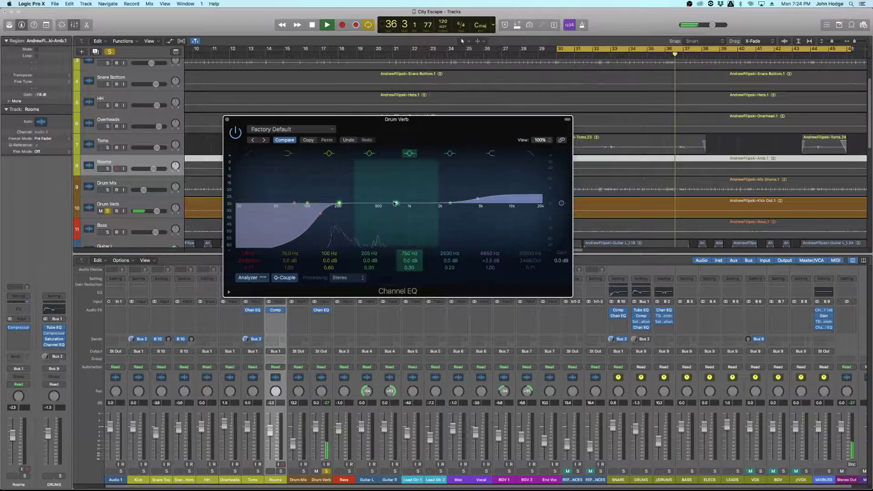
{"action": "left_click", "coordinate": [493, 155]}
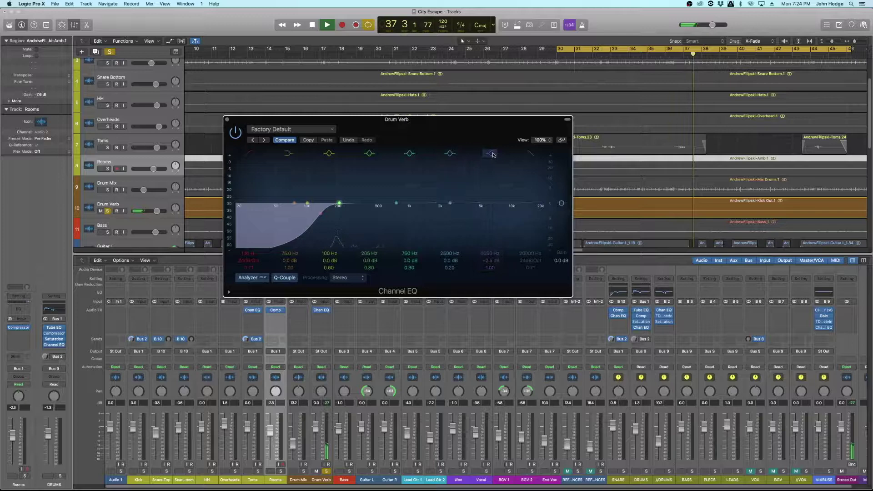
{"action": "left_click", "coordinate": [493, 154]}
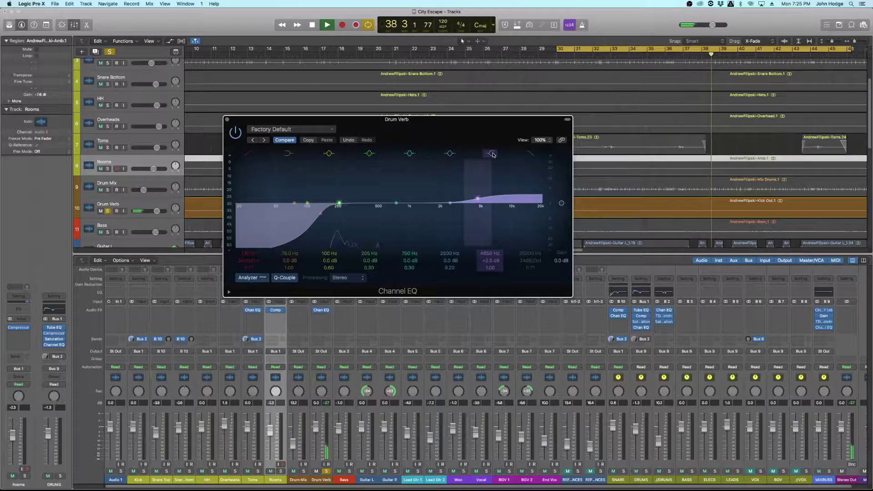
{"action": "left_click", "coordinate": [492, 154]}
Step: Solo the DRUMS and //DRUMS buses together with the Drum Verb track to hear the reverb against the drums
{"action": "left_click", "coordinate": [326, 472]}
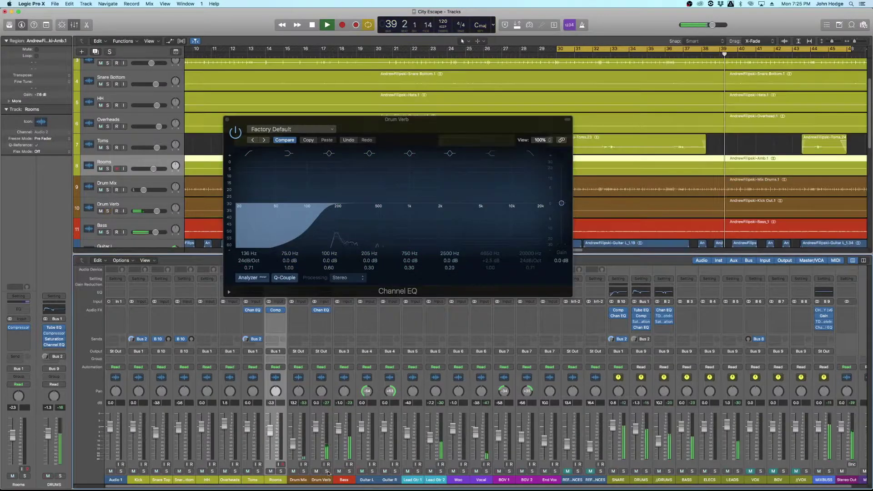
{"action": "left_click", "coordinate": [624, 472]}
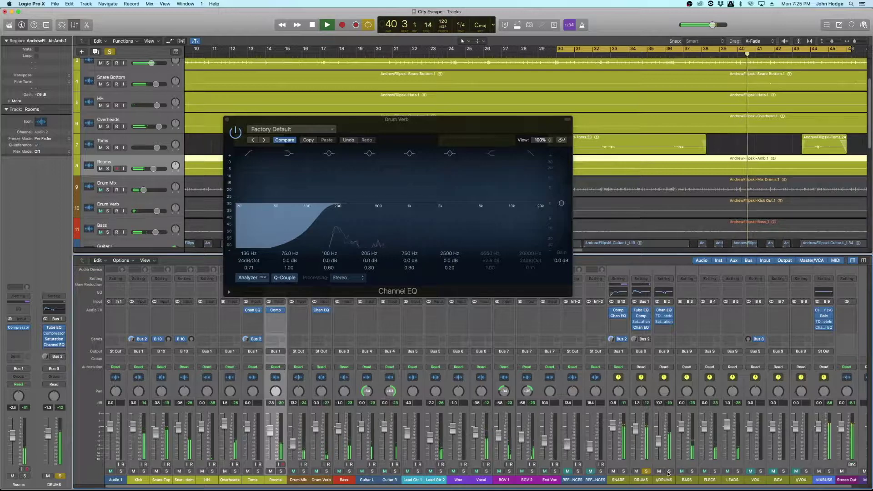
{"action": "left_click", "coordinate": [326, 471]}
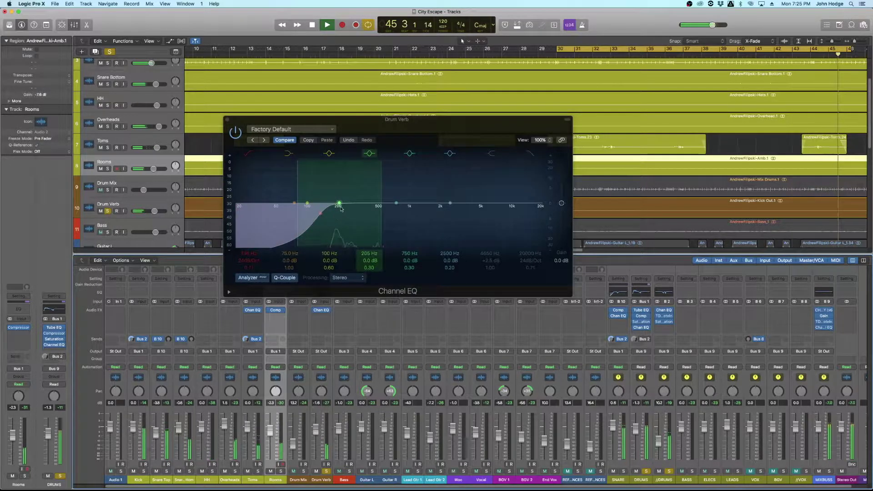
Step: Turn the Drum Verb EQ's 750 Hz band into a narrow boost and sweep it to 300 Hz during playback
{"action": "key", "text": "space"}
{"action": "left_click_drag", "start_coordinate": [397, 204], "coordinate": [378, 176]}
{"action": "left_click_drag", "start_coordinate": [406, 268], "coordinate": [406, 259]}
{"action": "left_click_drag", "start_coordinate": [379, 177], "coordinate": [382, 173]}
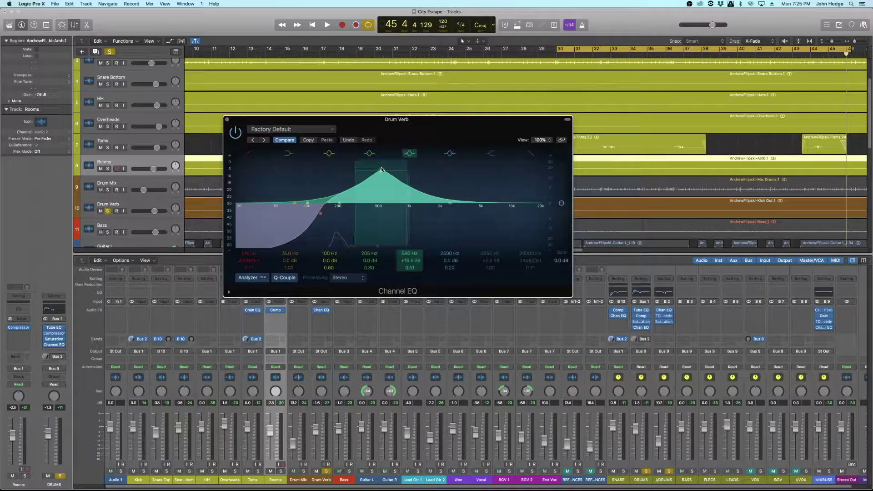
{"action": "key", "text": "space"}
{"action": "left_click_drag", "start_coordinate": [410, 268], "coordinate": [390, 245]}
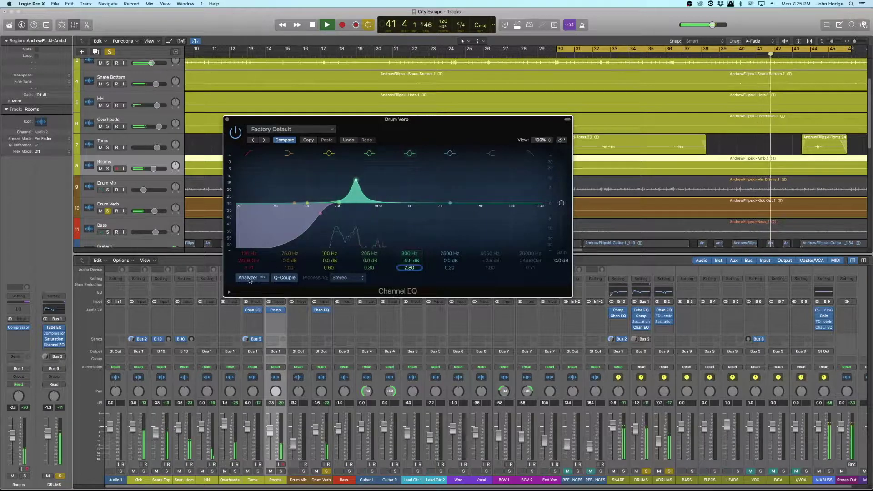
Step: Cut the Drum Verb EQ's 300 Hz band by 1.5 dB and set the low shelf to -2.5 dB at 210 Hz
{"action": "key", "text": "space"}
{"action": "left_click_drag", "start_coordinate": [416, 263], "coordinate": [416, 278]}
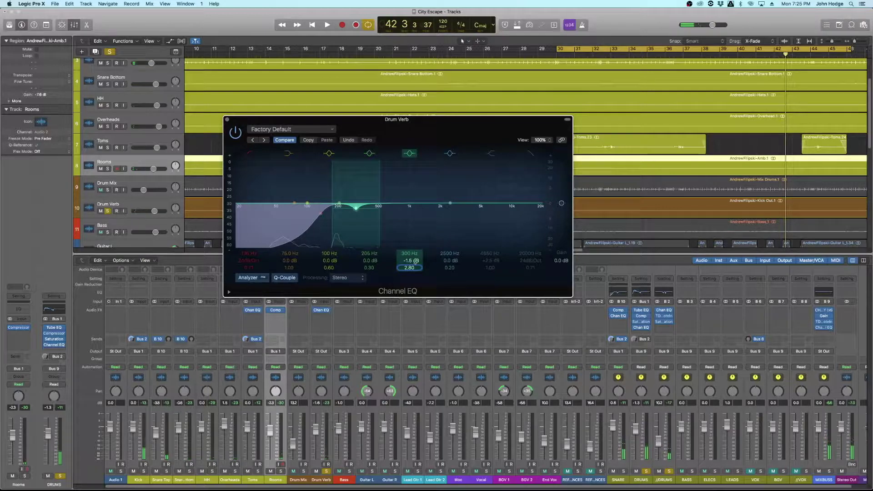
{"action": "key", "text": "space"}
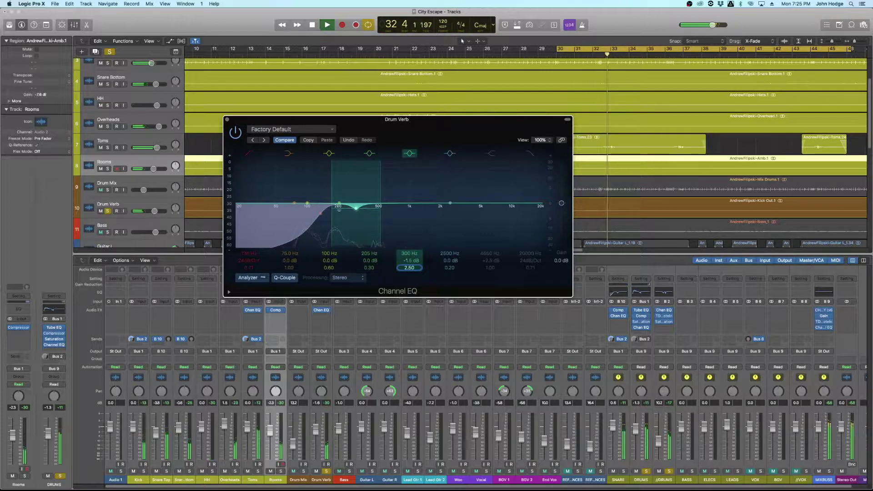
{"action": "left_click_drag", "start_coordinate": [294, 203], "coordinate": [344, 211]}
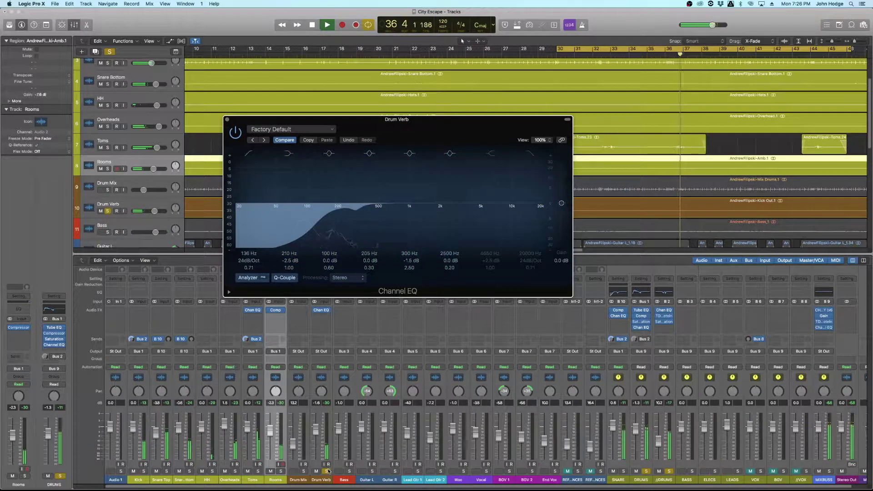
Step: Lower the Drum Verb fader to about -2.5 dB while comparing the EQ's high shelf on and off
{"action": "left_click", "coordinate": [494, 154]}
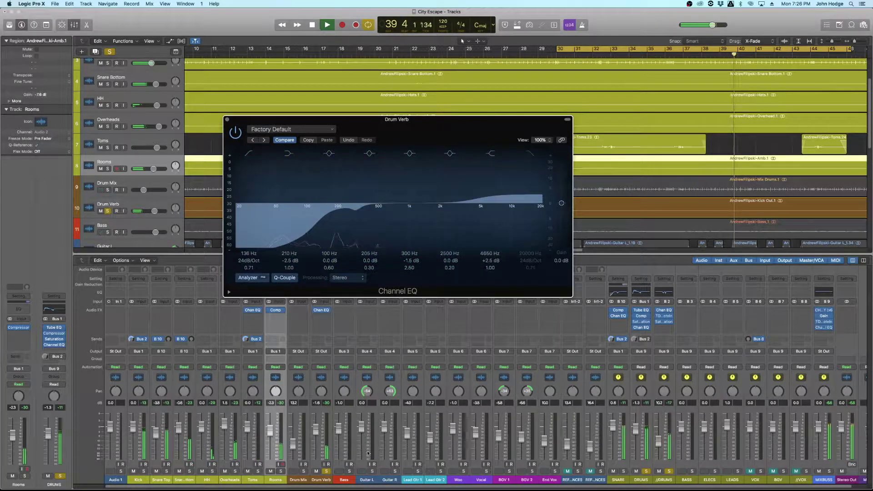
{"action": "left_click", "coordinate": [317, 434]}
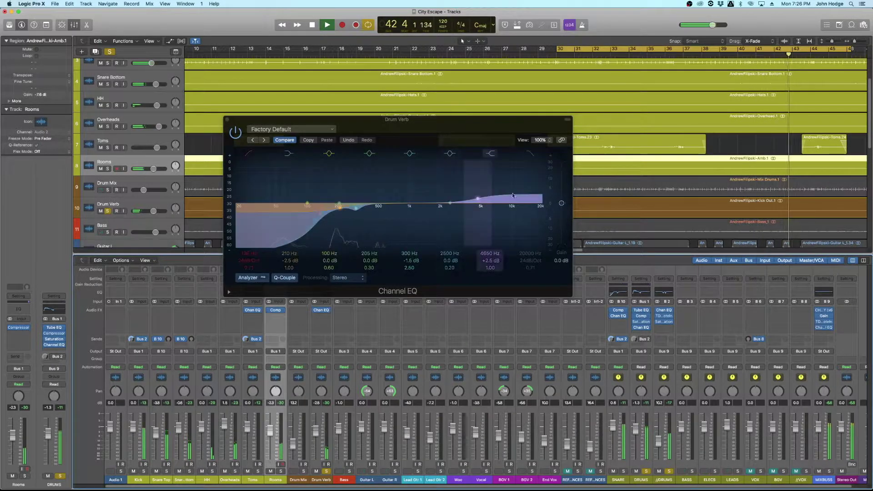
{"action": "left_click", "coordinate": [507, 224]}
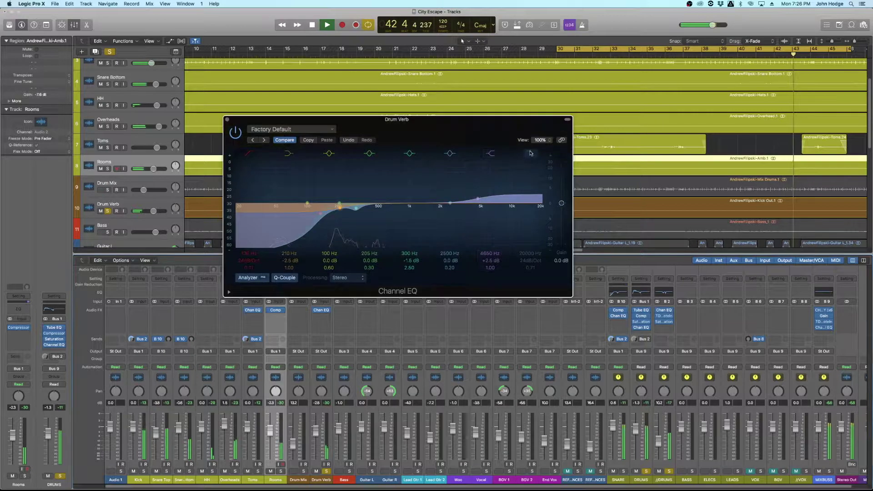
{"action": "left_click", "coordinate": [494, 155]}
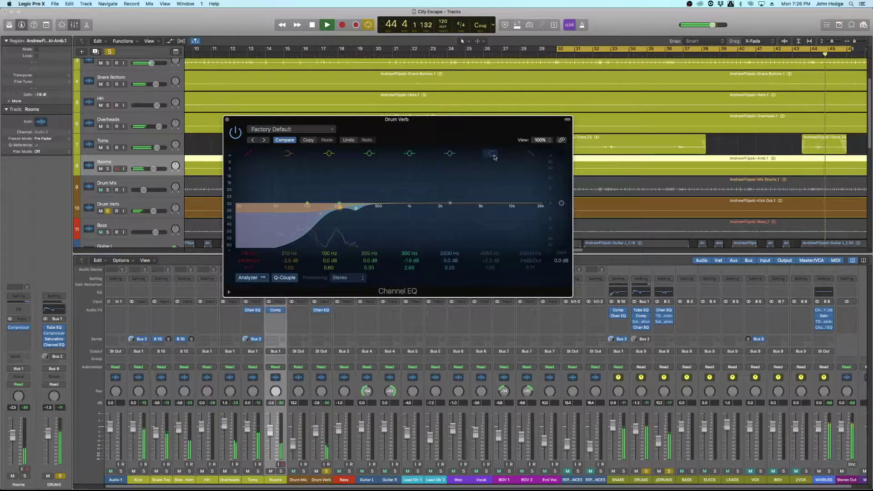
Step: Sweep the Drum Verb EQ's 2500 Hz band down to 1220 Hz and cut it by 24 dB with a Q of 1.70
{"action": "left_click_drag", "start_coordinate": [450, 203], "coordinate": [417, 202]}
{"action": "left_click_drag", "start_coordinate": [452, 275], "coordinate": [450, 245]}
{"action": "key", "text": "space"}
{"action": "left_click_drag", "start_coordinate": [419, 186], "coordinate": [457, 255]}
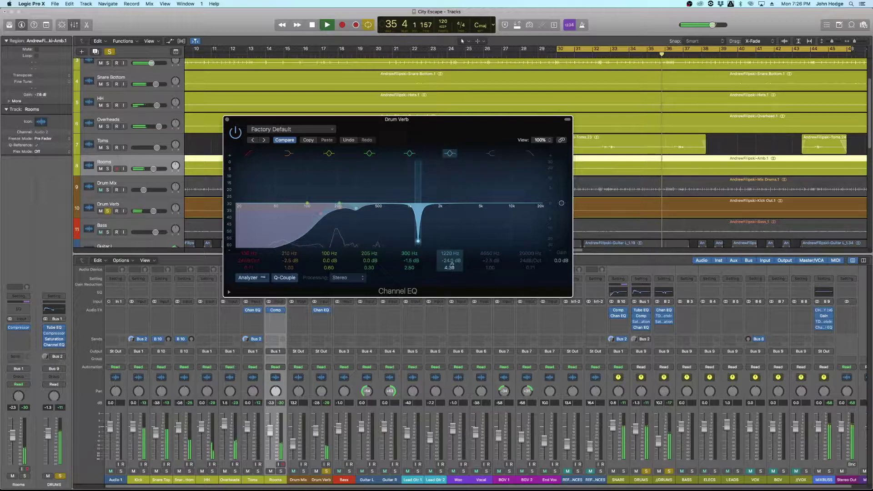
{"action": "left_click_drag", "start_coordinate": [449, 267], "coordinate": [450, 255]}
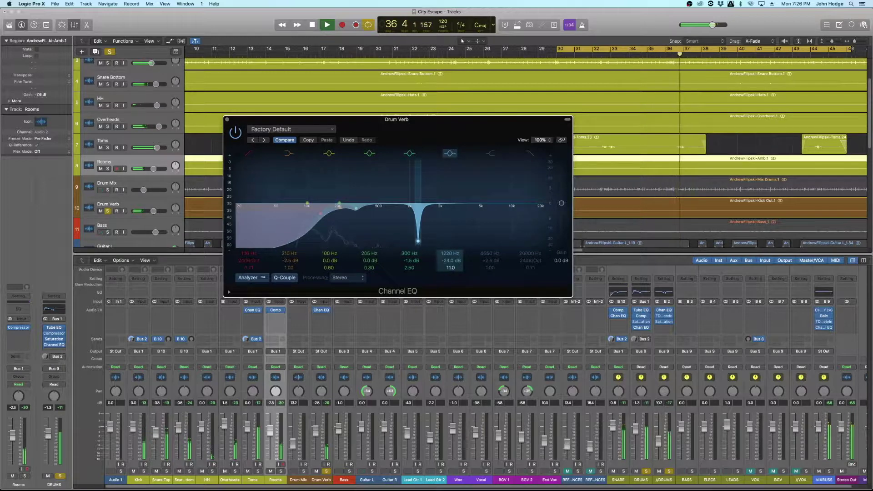
{"action": "mouse_move", "coordinate": [449, 267]}
{"action": "left_mouse_down"}
{"action": "mouse_move", "coordinate": [449, 291]}
{"action": "mouse_move", "coordinate": [449, 280]}
{"action": "left_mouse_up"}
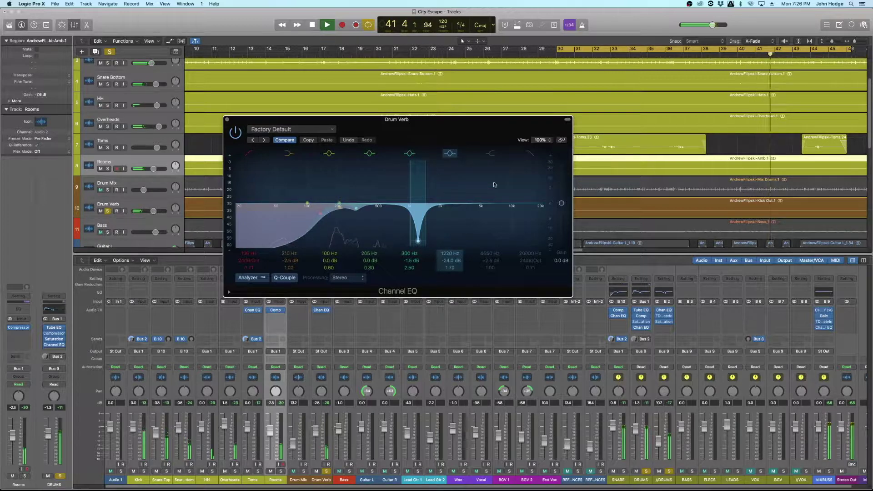
Step: Re-enable the Drum Verb EQ's high shelf, narrow the 1220 Hz cut to a Q of 2.20, and close the EQ
{"action": "left_click", "coordinate": [491, 154]}
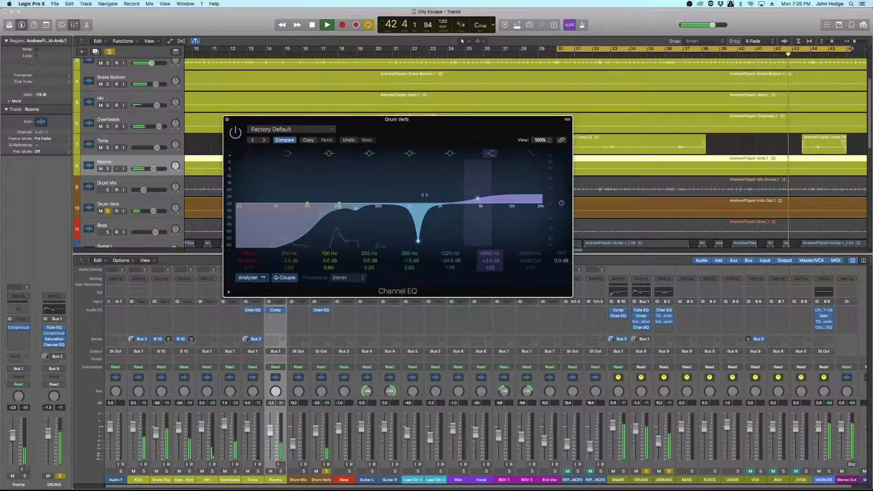
{"action": "key", "text": "space"}
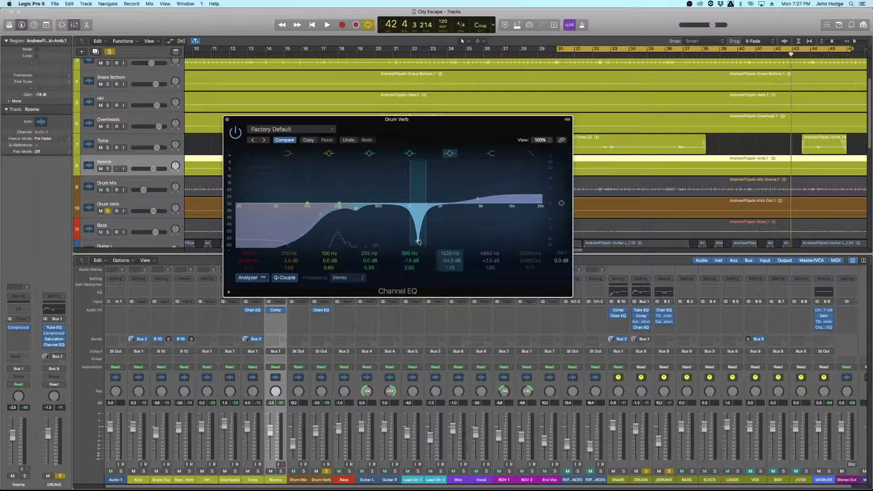
{"action": "left_click_drag", "start_coordinate": [449, 268], "coordinate": [449, 265]}
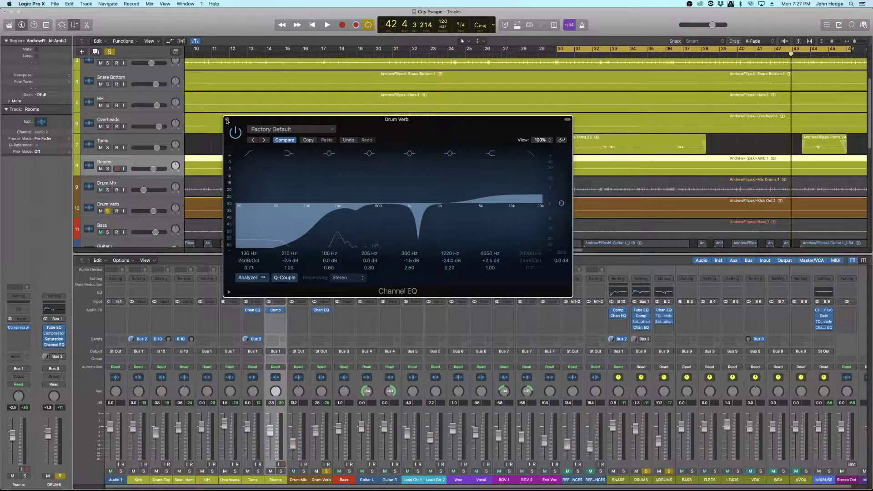
{"action": "left_click", "coordinate": [227, 120]}
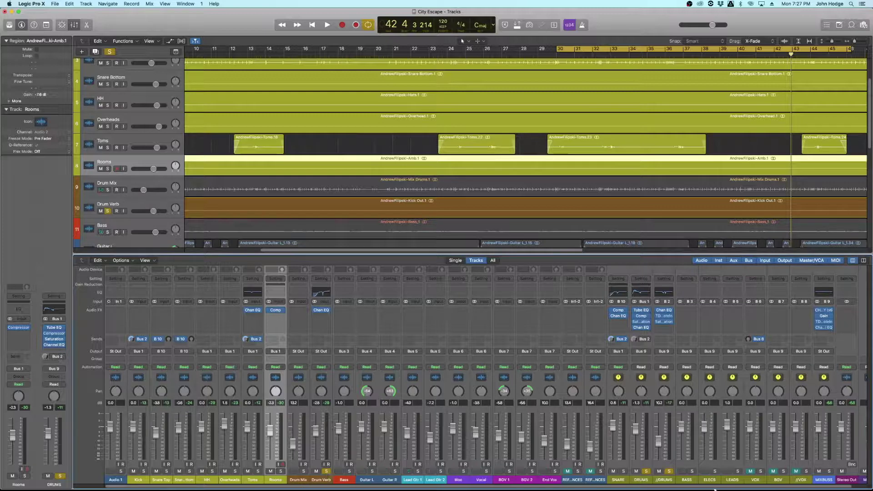
Step: Clear the solos on the drum buses and Drum Verb, and raise the Kick fader to 1.5 dB during full-mix playback
{"action": "left_click", "coordinate": [667, 471]}
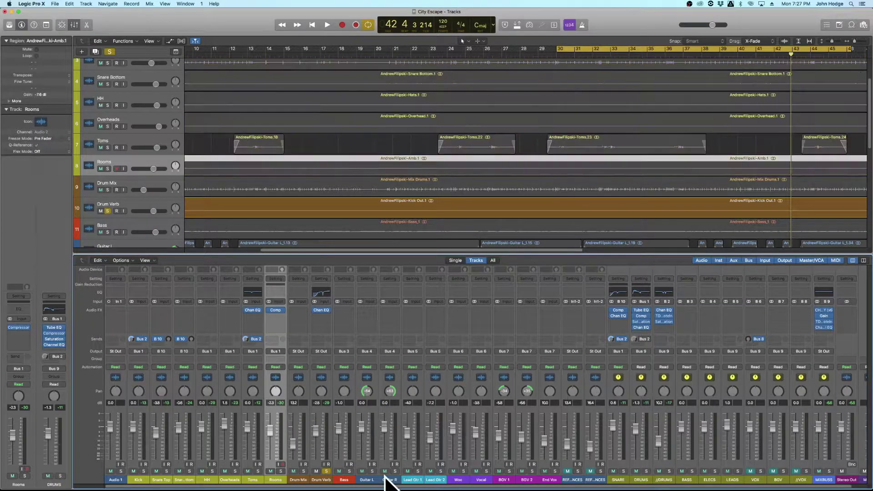
{"action": "left_click", "coordinate": [328, 471]}
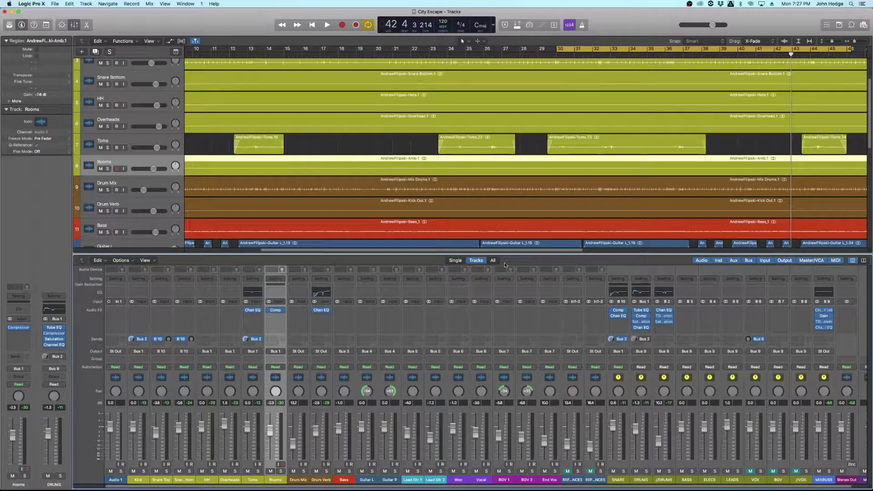
{"action": "key", "text": "space"}
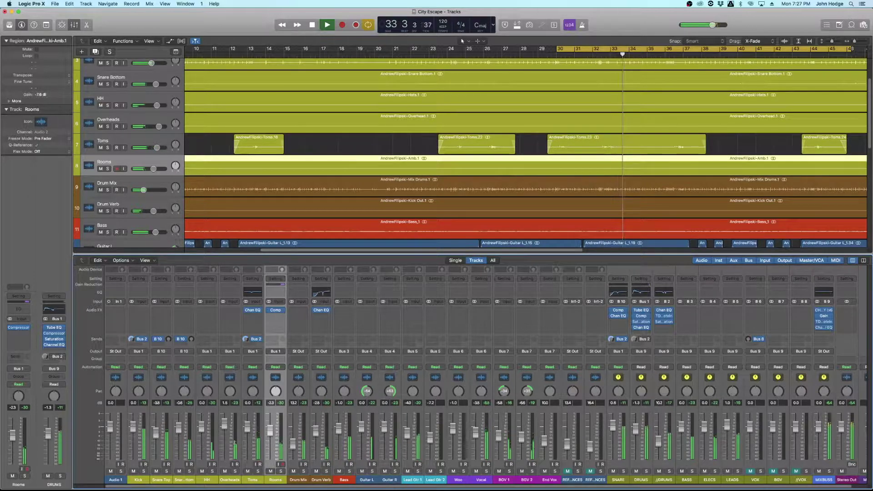
{"action": "left_click_drag", "start_coordinate": [133, 425], "coordinate": [134, 423]}
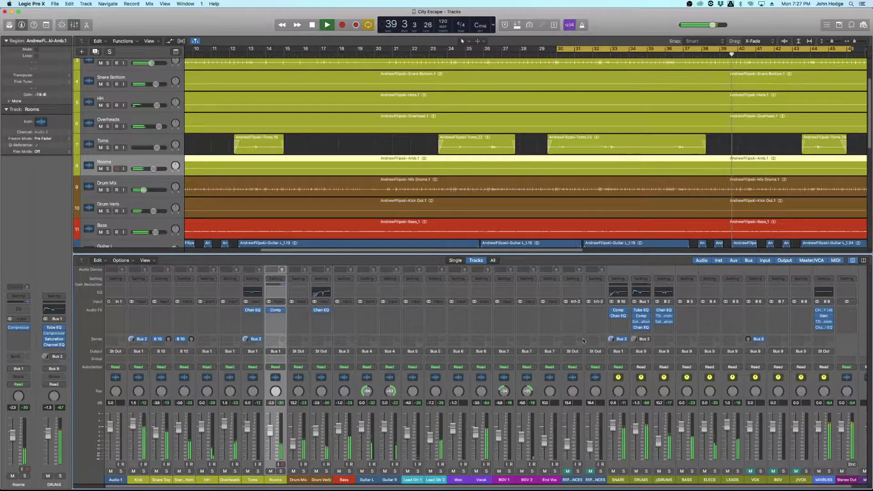
{"action": "key", "text": "space"}
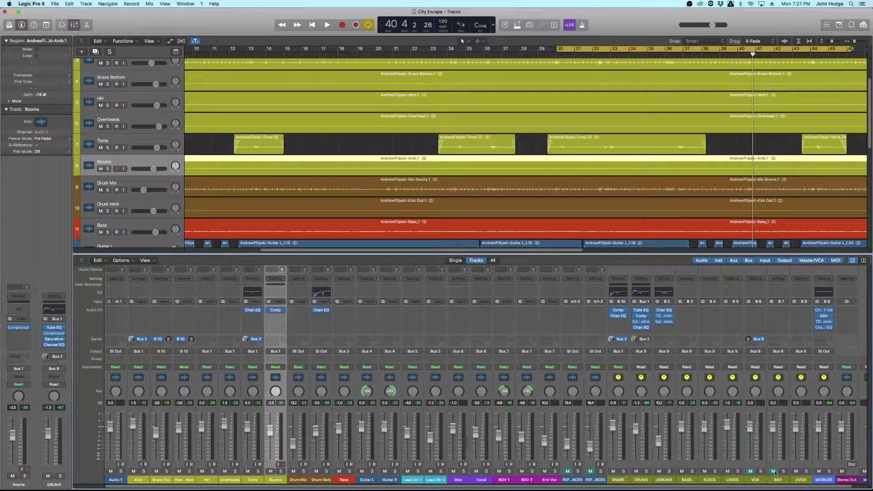
Step: Unmute the vocal buses and audition the full mix with the lead and background vocals
{"action": "scroll", "coordinate": [693, 163], "scroll_direction": "down", "scroll_amount": 8}
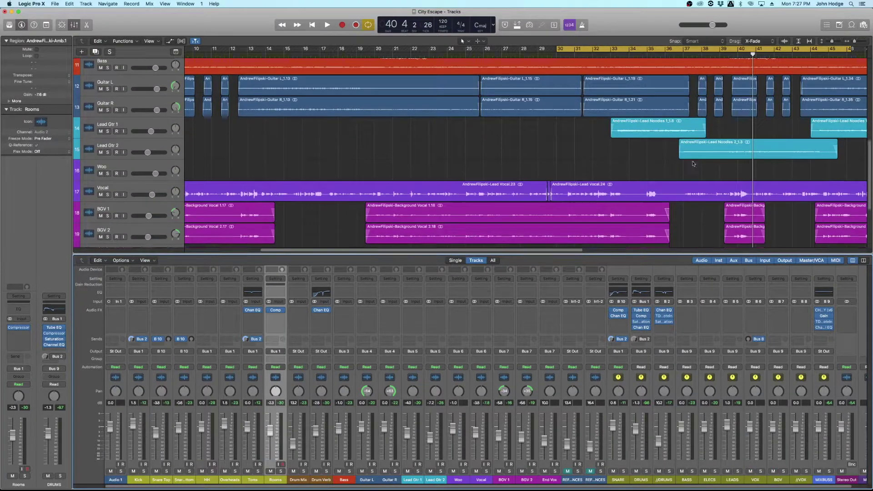
{"action": "scroll", "coordinate": [684, 170], "scroll_direction": "down", "scroll_amount": 4}
{"action": "scroll", "coordinate": [580, 156], "scroll_direction": "up", "scroll_amount": 2}
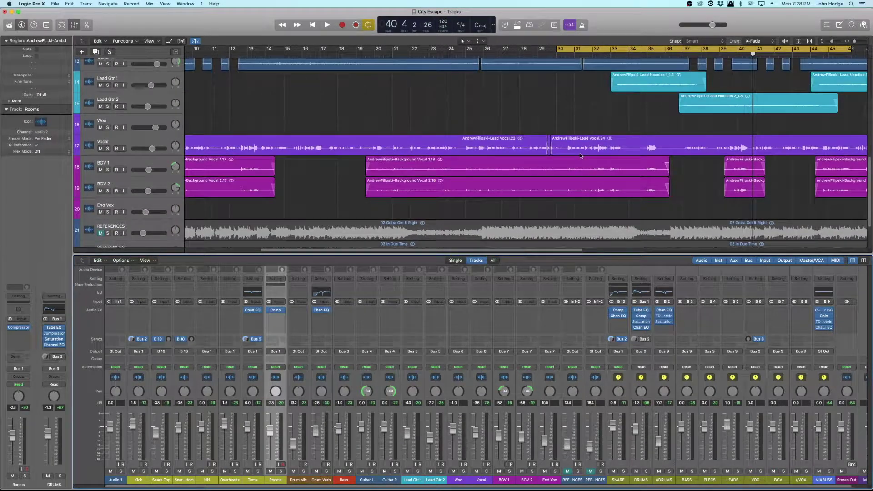
{"action": "key", "text": "space"}
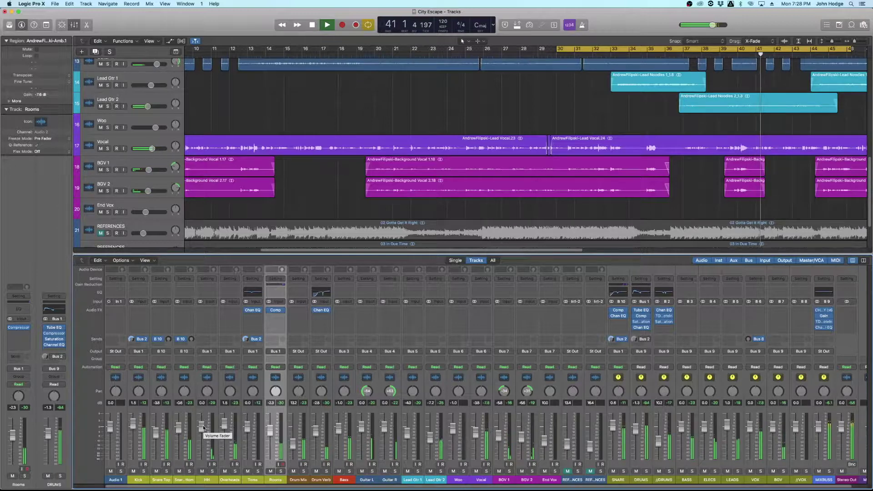
{"action": "key", "text": "space"}
Step: Turn off cycle mode, place the playhead at bar 33, and audition the mix from there
{"action": "scroll", "coordinate": [609, 113], "scroll_direction": "up", "scroll_amount": 4}
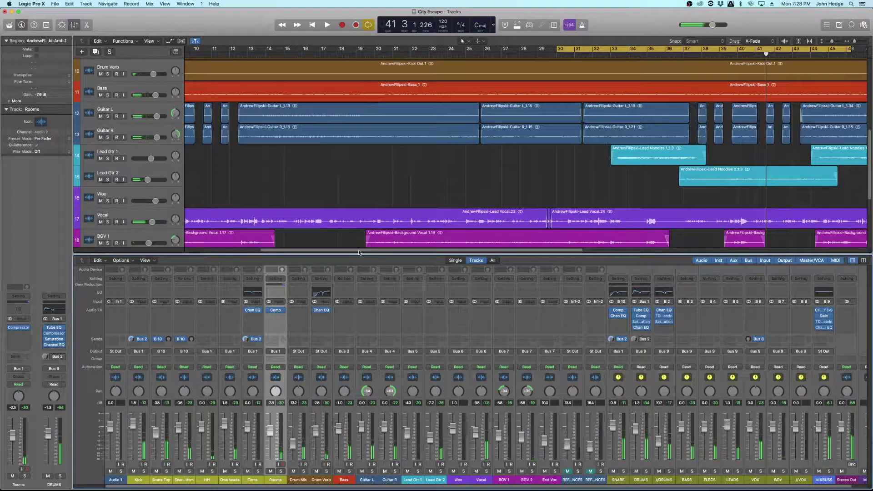
{"action": "left_click", "coordinate": [625, 54]}
{"action": "left_click", "coordinate": [615, 54]}
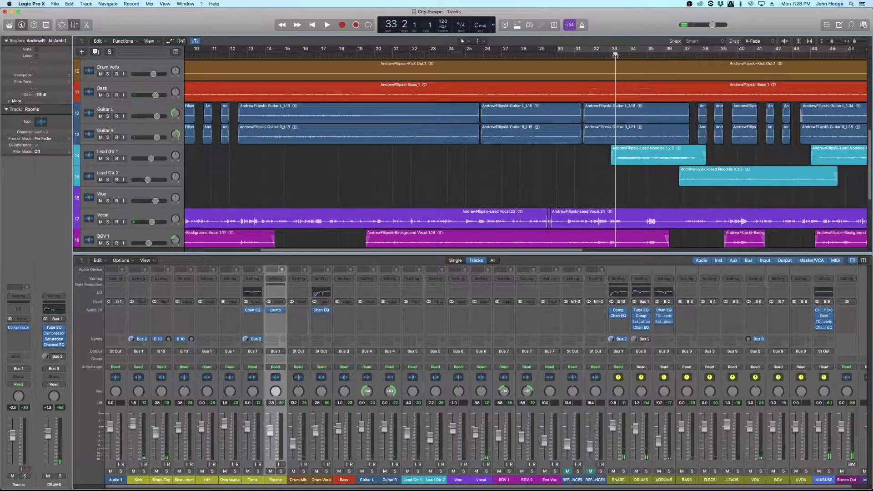
{"action": "scroll", "coordinate": [590, 79], "scroll_direction": "down", "scroll_amount": 4}
{"action": "scroll", "coordinate": [589, 79], "scroll_direction": "right", "scroll_amount": 3}
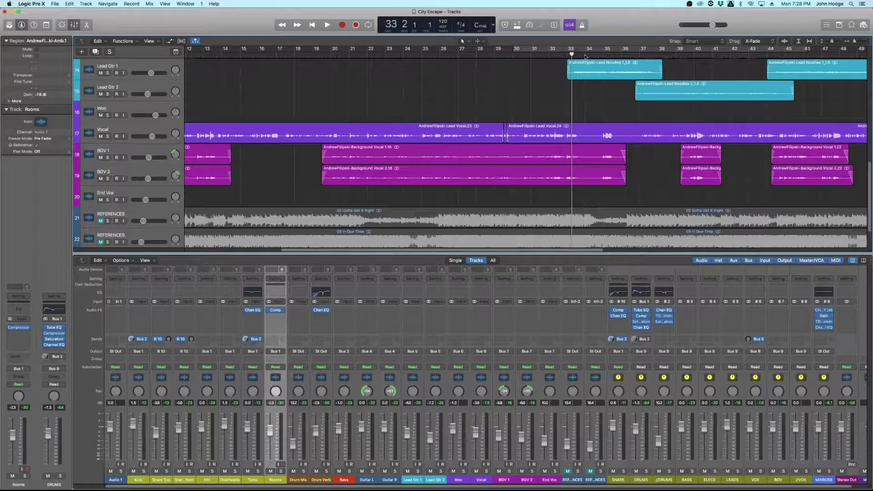
{"action": "key", "text": "space"}
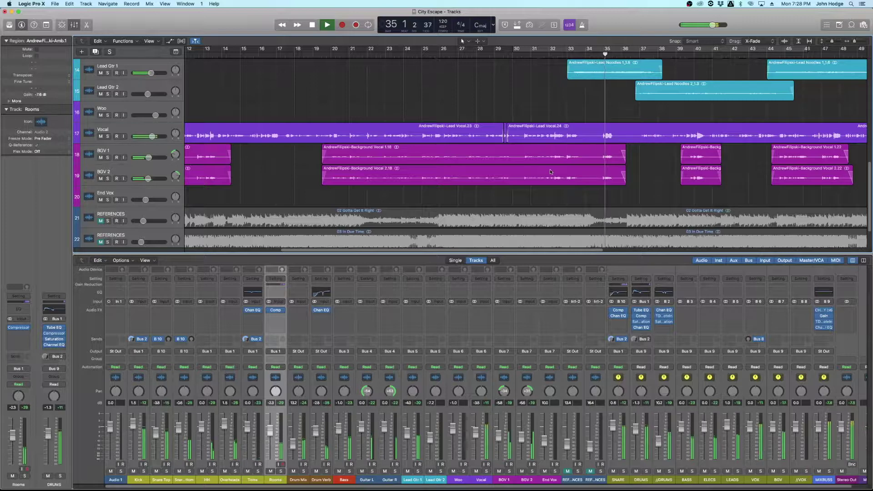
{"action": "key", "text": "space"}
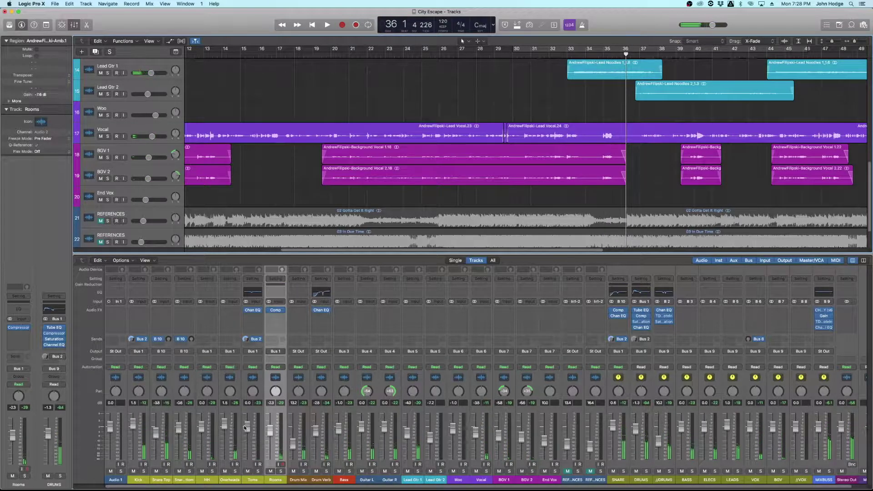
Step: Insert a Compressor on the Overheads track and move its window clear of the channel strips
{"action": "left_click", "coordinate": [237, 311]}
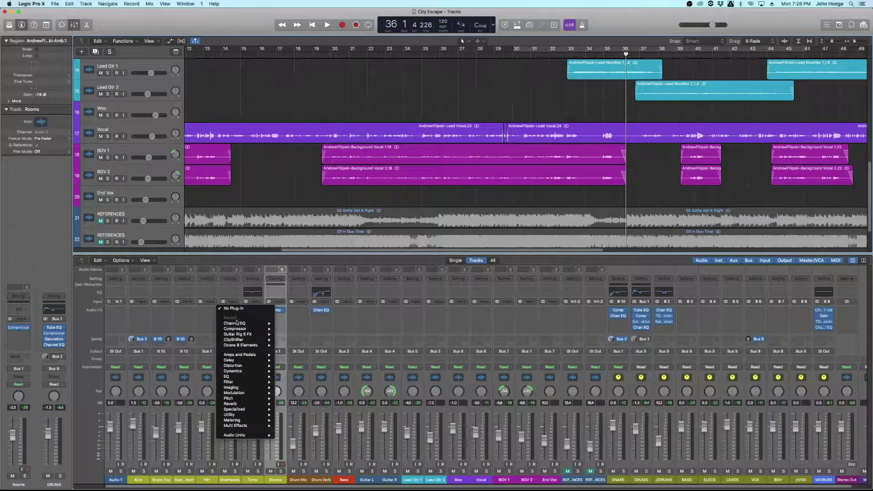
{"action": "mouse_move", "coordinate": [237, 331]}
{"action": "left_click", "coordinate": [293, 329]}
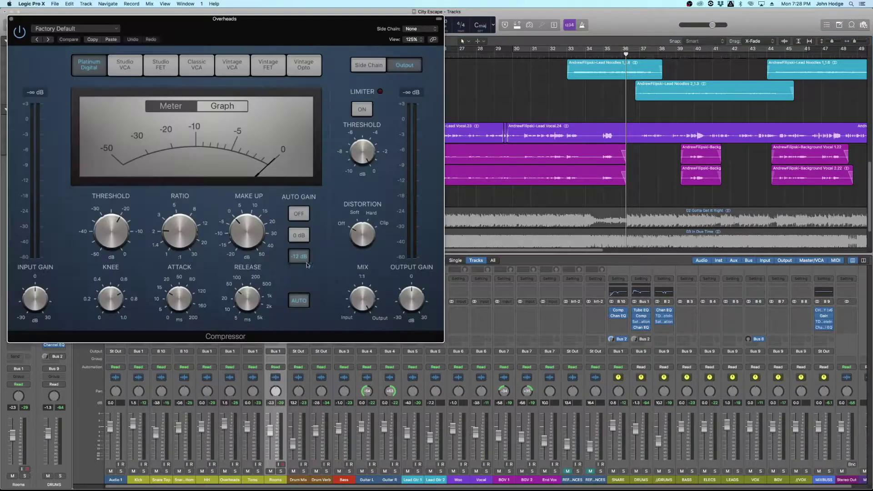
{"action": "left_click_drag", "start_coordinate": [303, 34], "coordinate": [488, 98]}
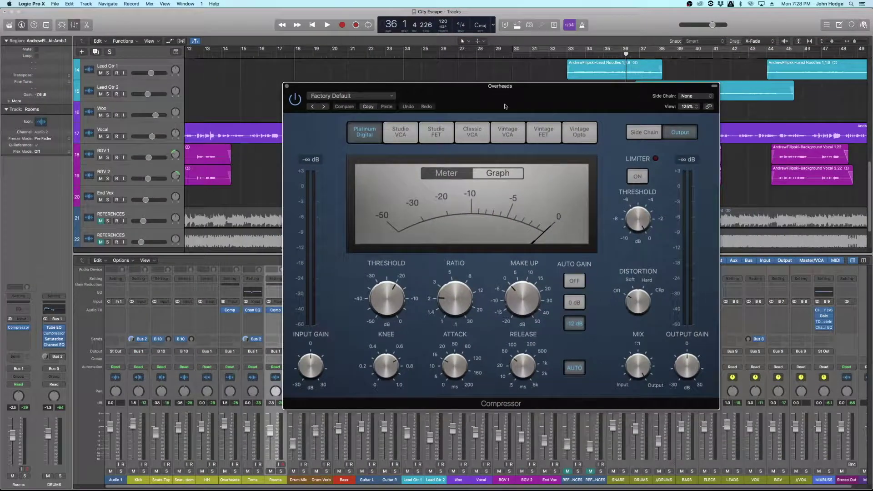
Step: Set the Overheads compressor's side-chain source to Bus 10 and turn its auto gain off
{"action": "left_click", "coordinate": [644, 133]}
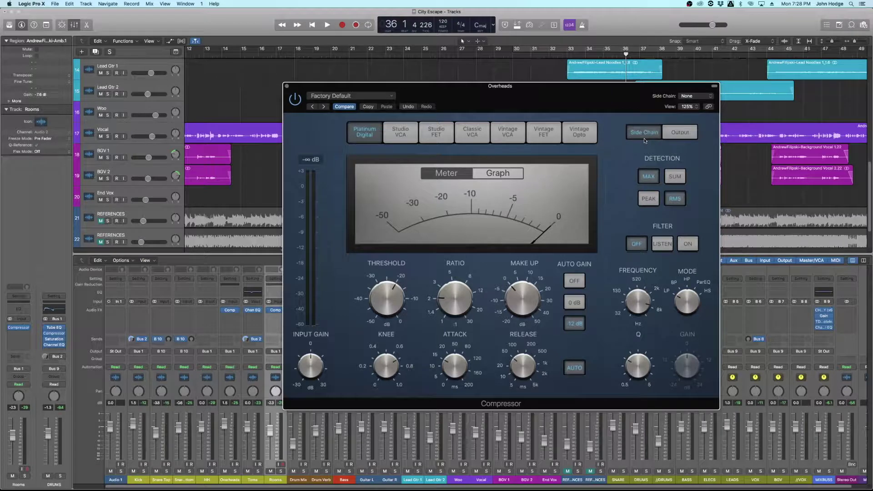
{"action": "left_click", "coordinate": [680, 132]}
{"action": "left_click", "coordinate": [693, 97]}
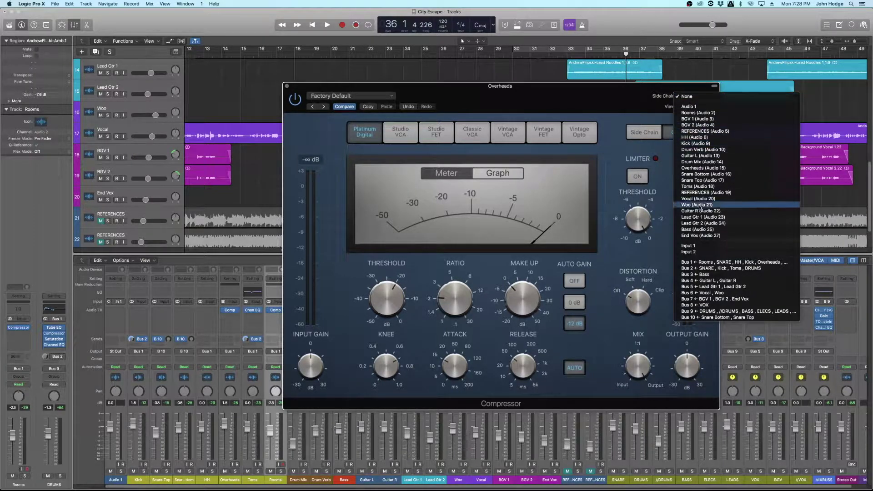
{"action": "left_click", "coordinate": [714, 318]}
{"action": "left_click_drag", "start_coordinate": [632, 90], "coordinate": [499, 88]}
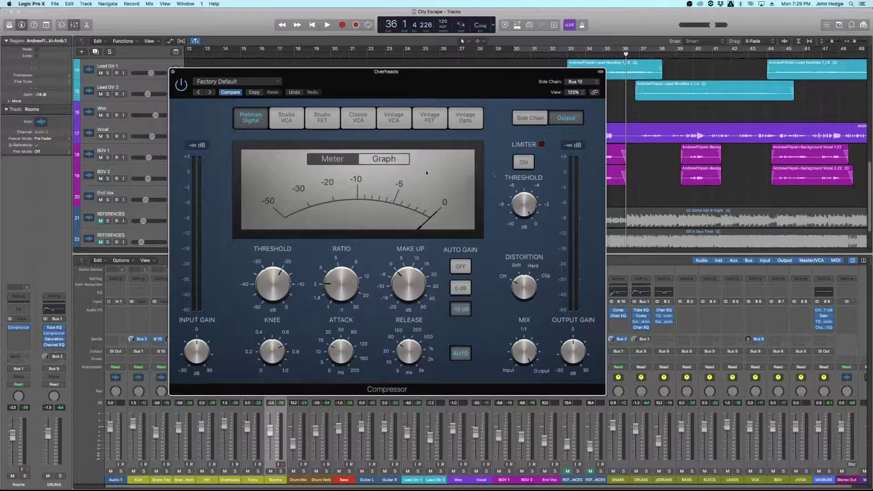
{"action": "mouse_move", "coordinate": [294, 67]}
{"action": "left_mouse_down"}
{"action": "mouse_move", "coordinate": [300, 88]}
{"action": "mouse_move", "coordinate": [284, 56]}
{"action": "left_mouse_up"}
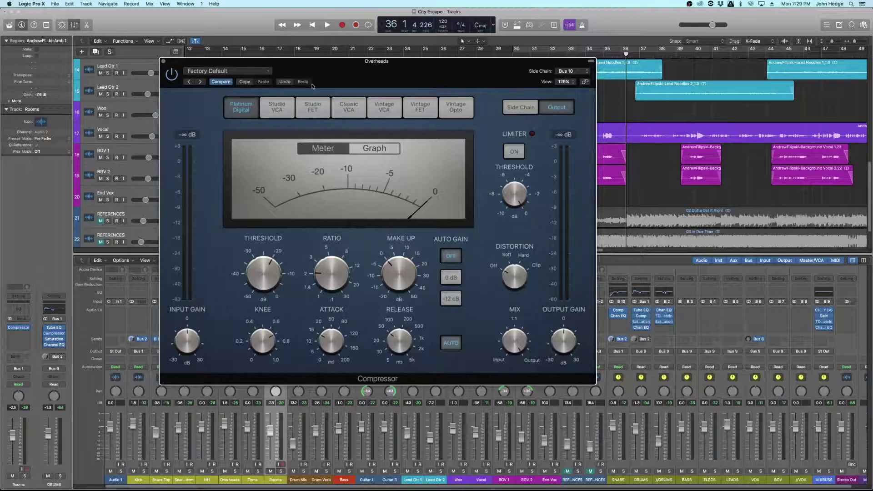
{"action": "left_click_drag", "start_coordinate": [325, 75], "coordinate": [321, 98]}
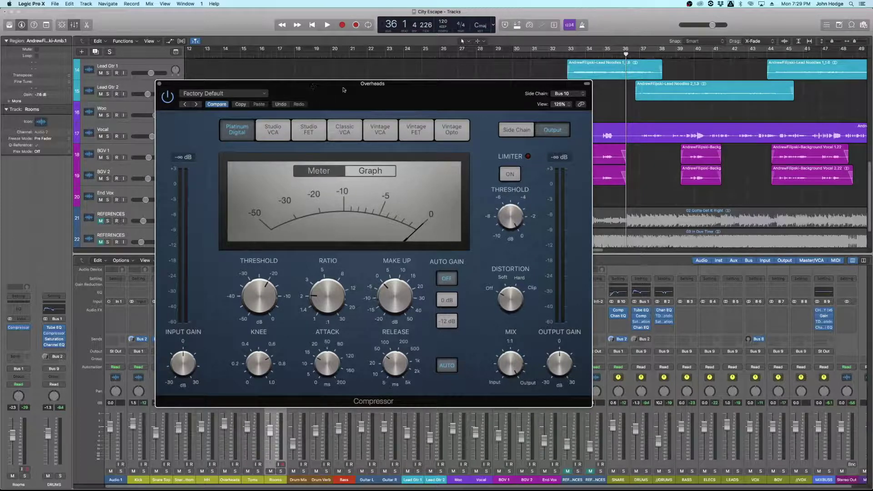
Step: Solo the drum buses, start playback, and lower the Overheads compressor's threshold to -34 dB
{"action": "left_click", "coordinate": [646, 472]}
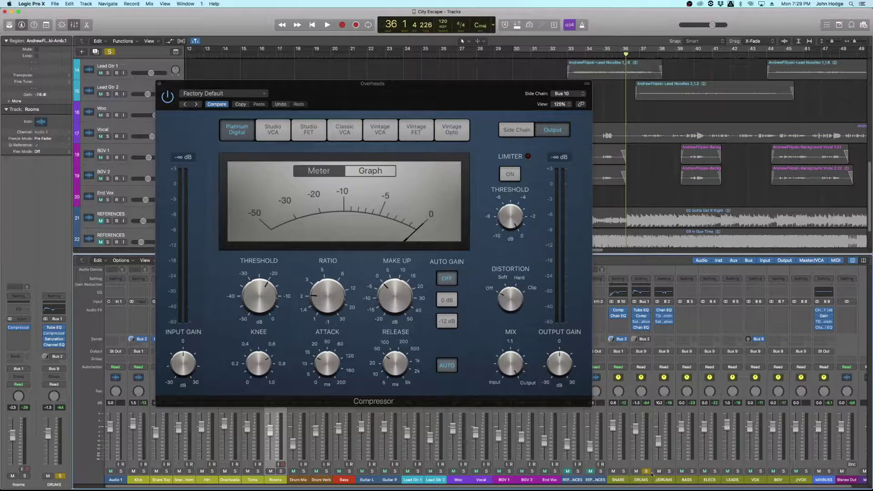
{"action": "key", "text": "space"}
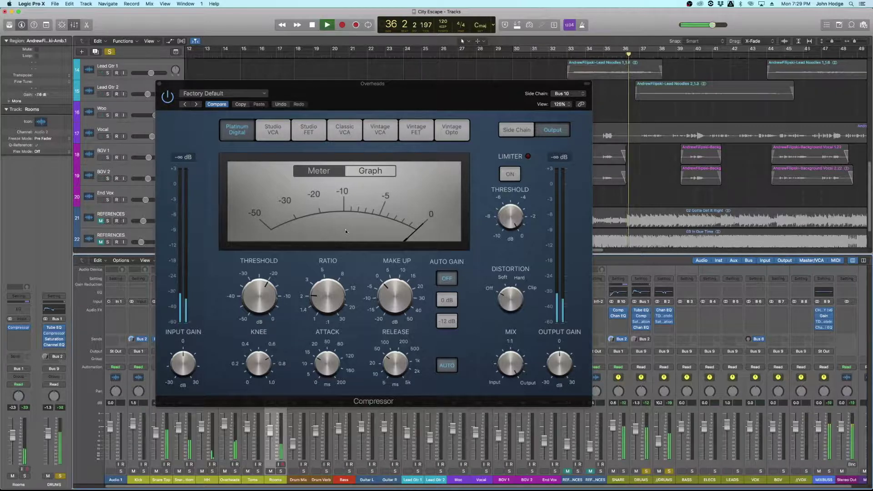
{"action": "left_click_drag", "start_coordinate": [258, 319], "coordinate": [260, 330]}
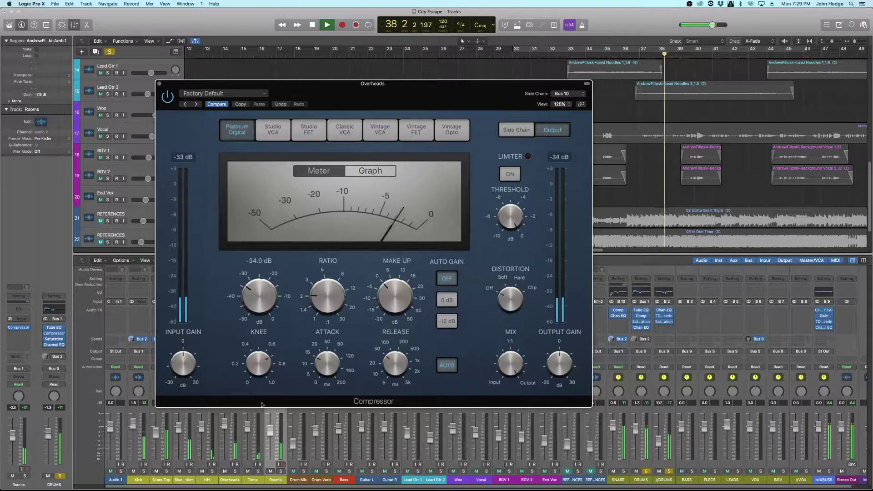
{"action": "left_click", "coordinate": [236, 471]}
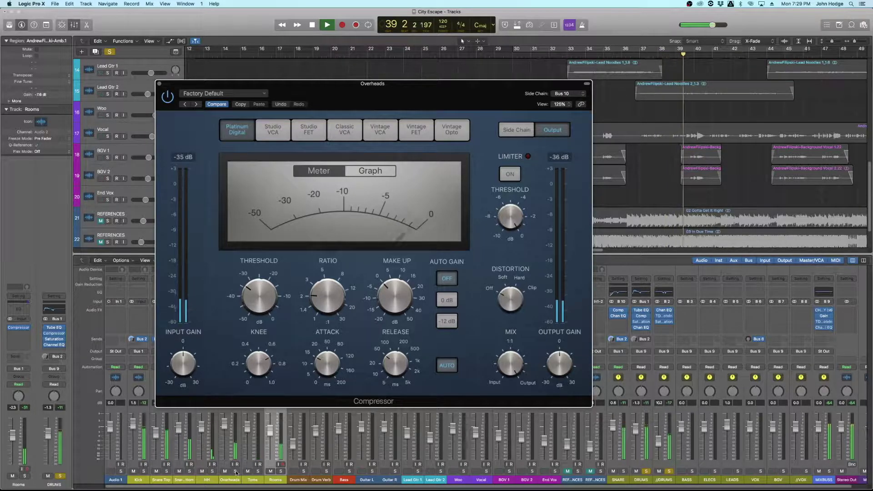
Step: While playing the drums from about bar 51, raise the Overheads compressor's threshold slightly and set its ratio to 2.3:1 and attack to 12.5 ms
{"action": "scroll", "coordinate": [676, 120], "scroll_direction": "right", "scroll_amount": 10}
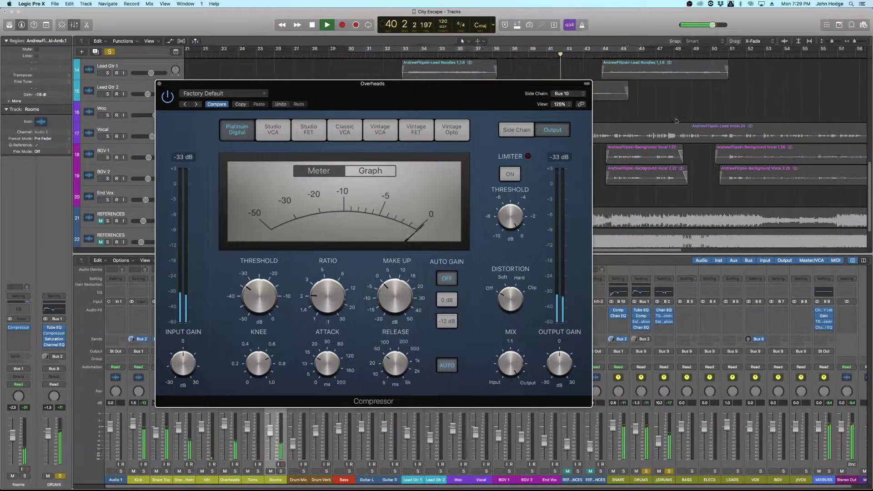
{"action": "scroll", "coordinate": [677, 120], "scroll_direction": "up", "scroll_amount": 10}
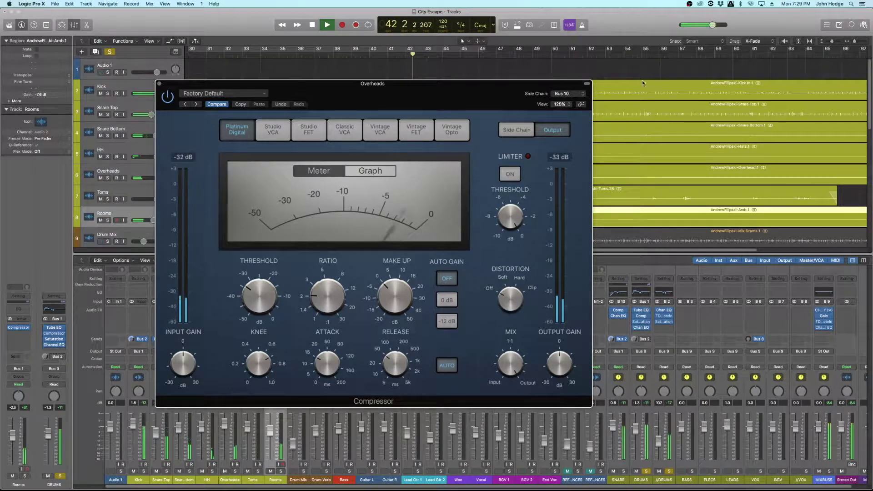
{"action": "scroll", "coordinate": [642, 100], "scroll_direction": "left", "scroll_amount": 3}
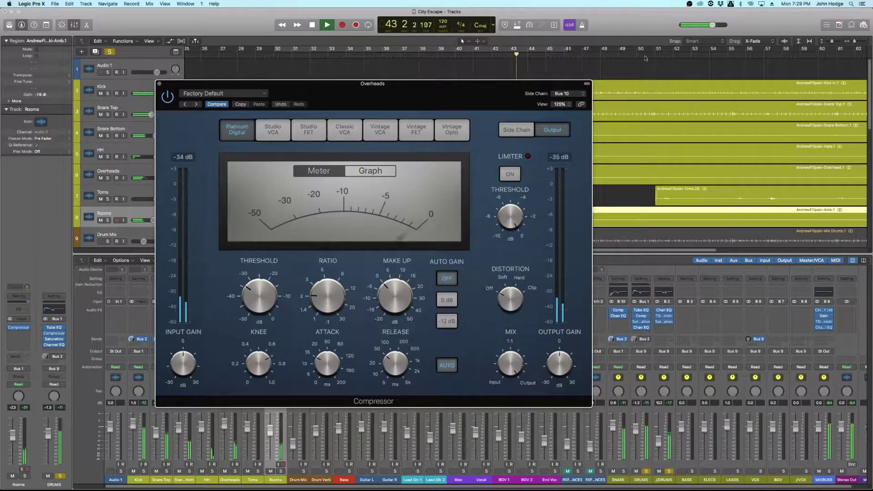
{"action": "mouse_move", "coordinate": [322, 295]}
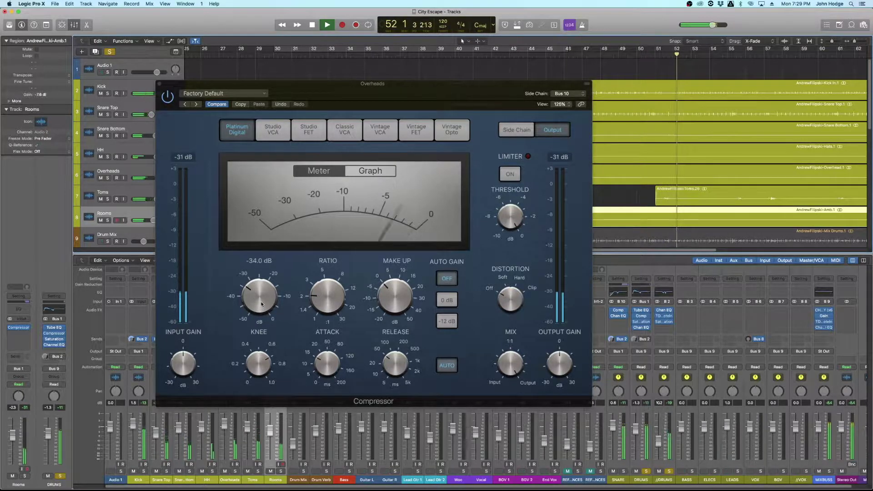
{"action": "left_click_drag", "start_coordinate": [260, 301], "coordinate": [261, 298]}
{"action": "mouse_move", "coordinate": [329, 300]}
{"action": "mouse_move", "coordinate": [394, 311]}
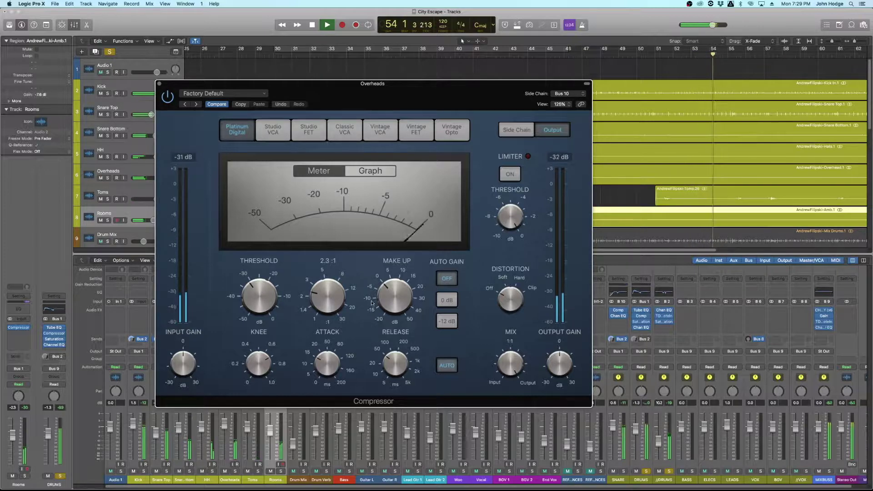
{"action": "mouse_move", "coordinate": [324, 367]}
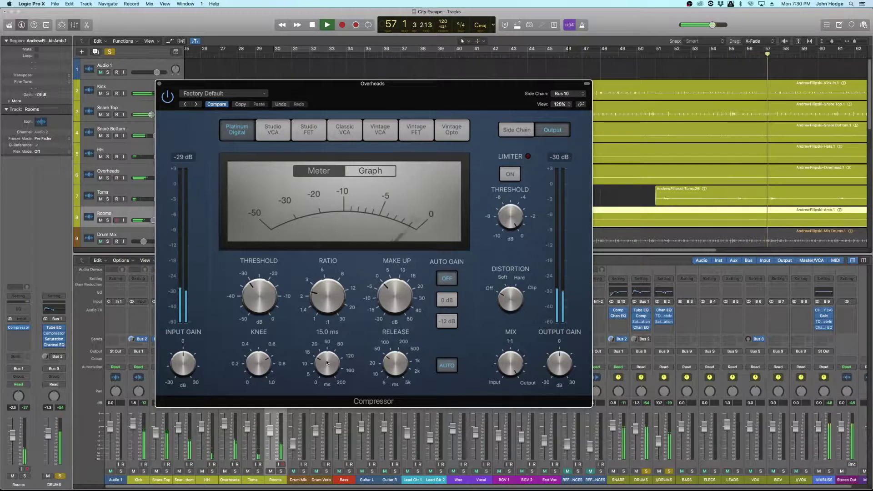
{"action": "left_click_drag", "start_coordinate": [326, 362], "coordinate": [325, 364]}
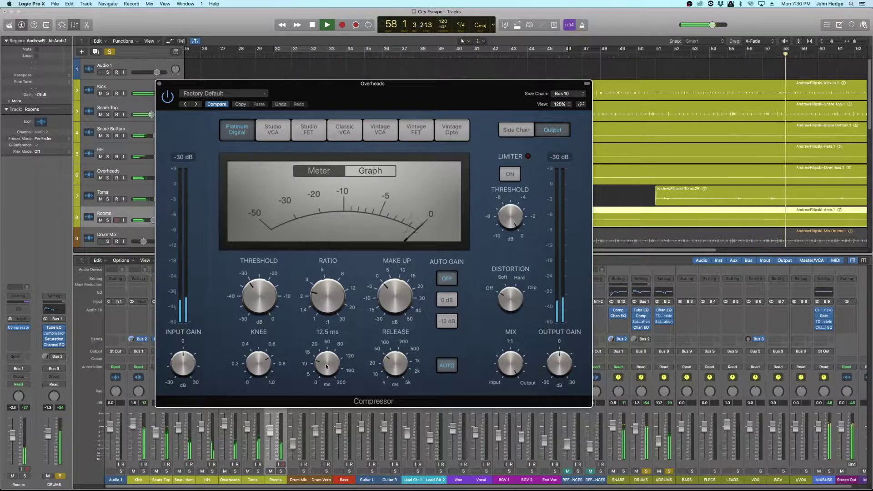
Step: Stop playback, solo only the Overheads instead of the drum buses, and audition them from bar 51
{"action": "key", "text": "space"}
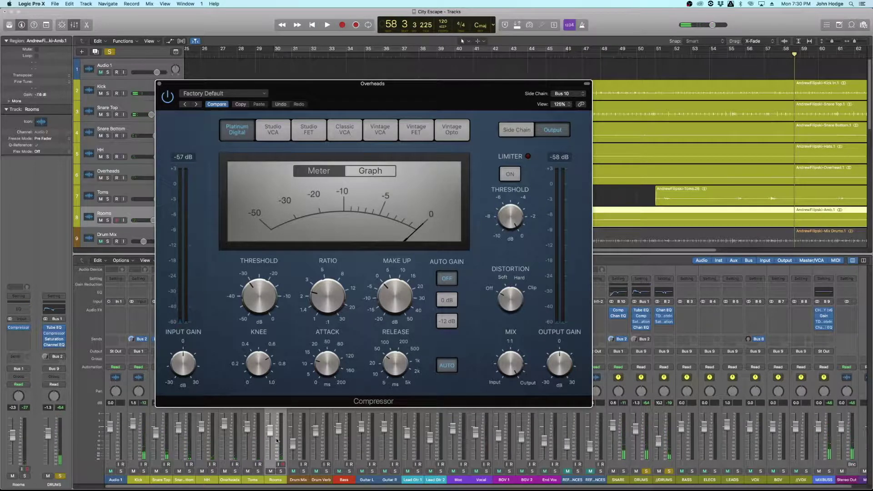
{"action": "left_click", "coordinate": [234, 472]}
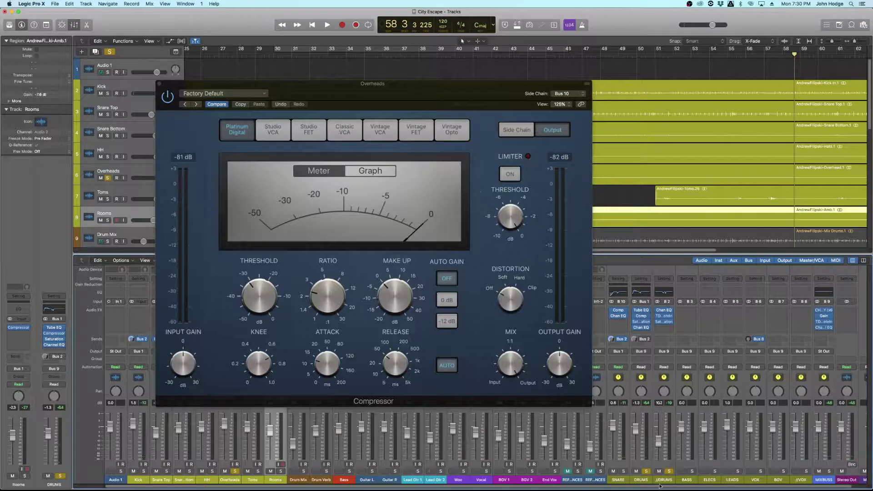
{"action": "left_click", "coordinate": [665, 471]}
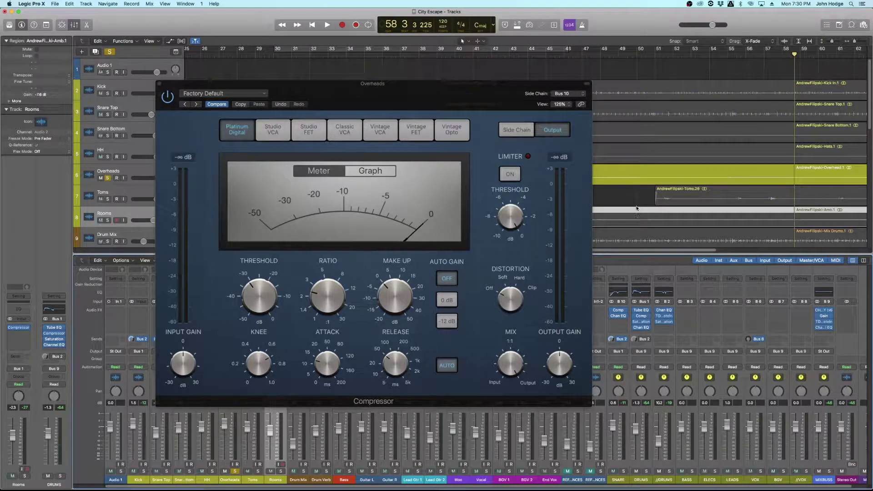
{"action": "left_click", "coordinate": [659, 62]}
{"action": "key", "text": "space"}
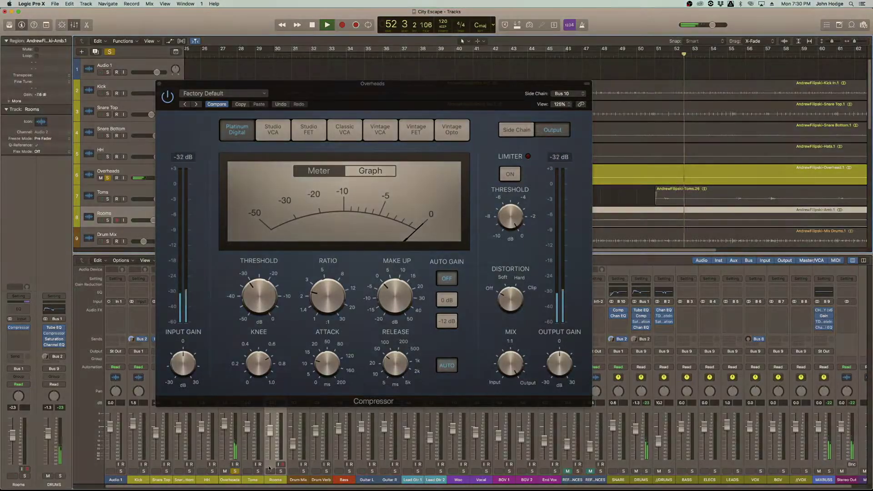
Step: Change the Overheads compressor's side chain to Snare Top (Audio 17), audition the soloed overheads, and close the compressor
{"action": "left_click", "coordinate": [624, 471]}
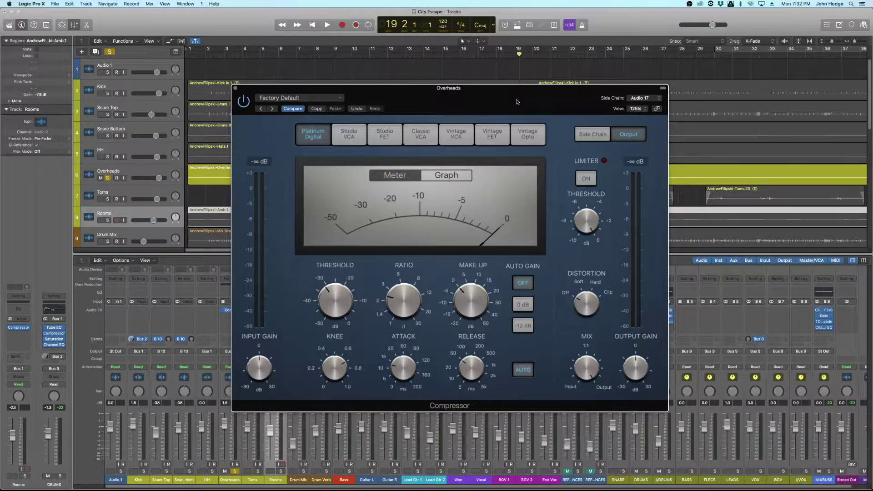
{"action": "key", "text": "space"}
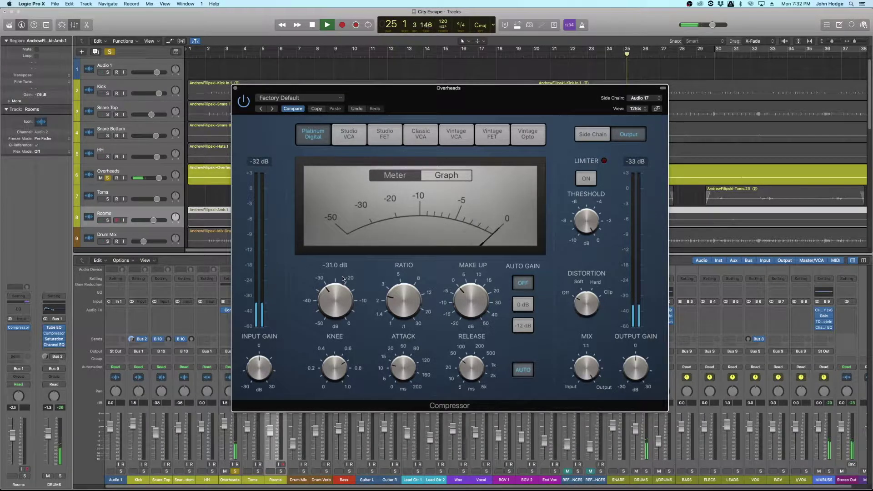
{"action": "key", "text": "space"}
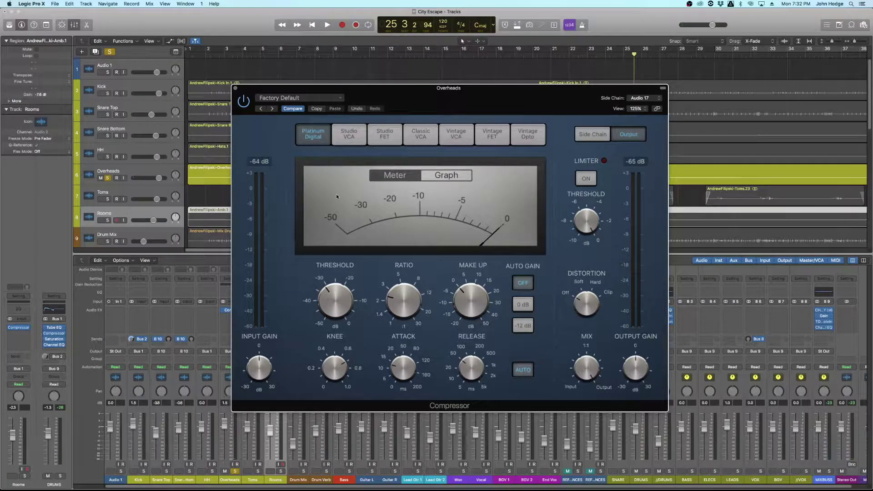
{"action": "left_click", "coordinate": [235, 88]}
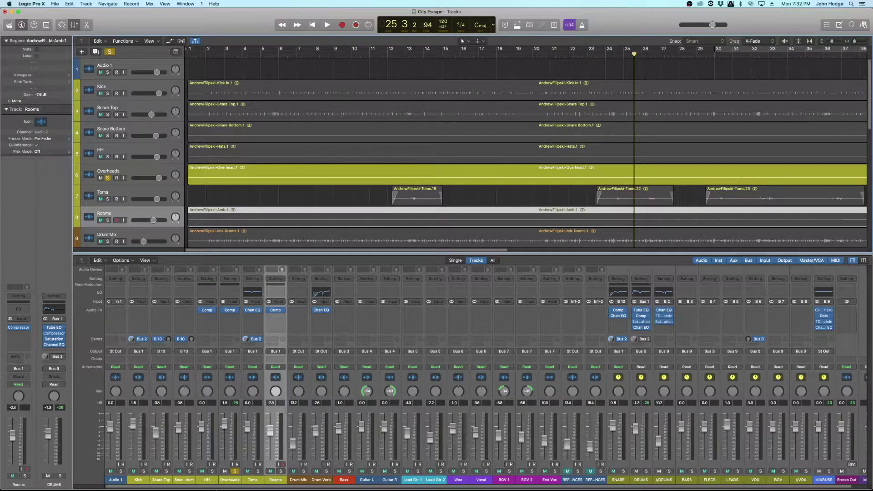
Step: Solo the HH track in place of the Overheads and check its compressor's gain reduction during playback
{"action": "left_click", "coordinate": [234, 472]}
{"action": "left_click", "coordinate": [212, 472]}
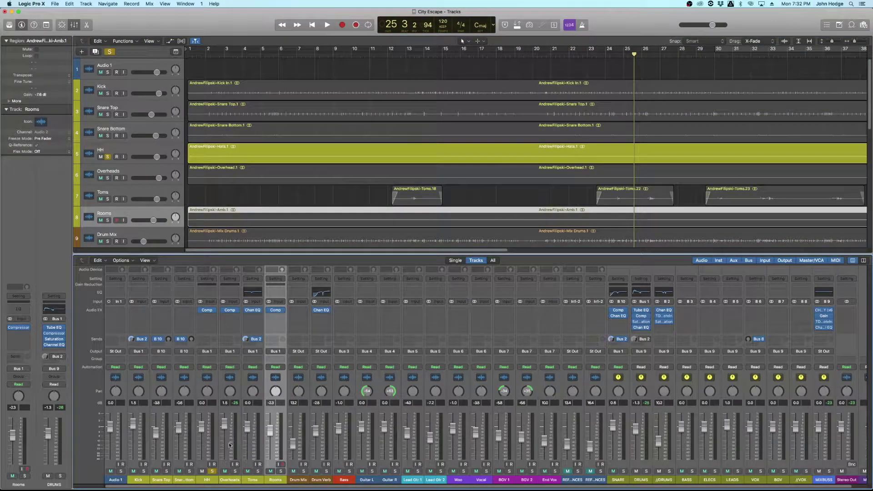
{"action": "key", "text": "space"}
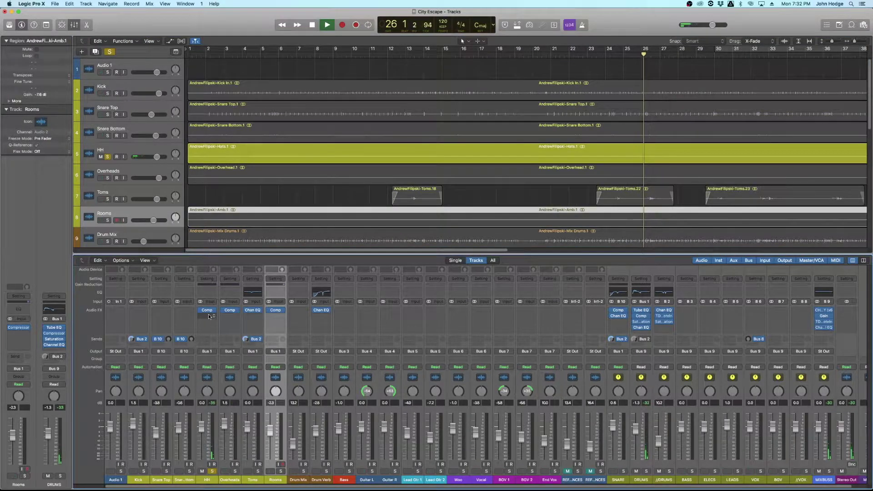
{"action": "left_click", "coordinate": [210, 311]}
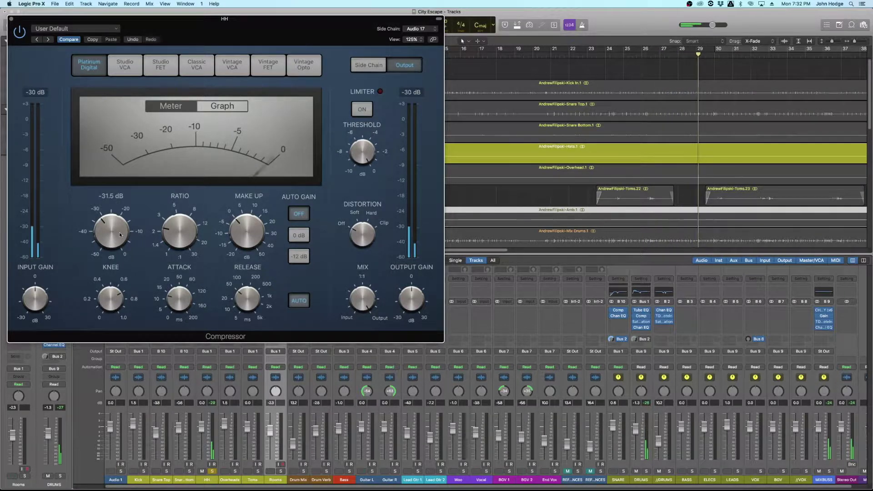
{"action": "mouse_move", "coordinate": [237, 228]}
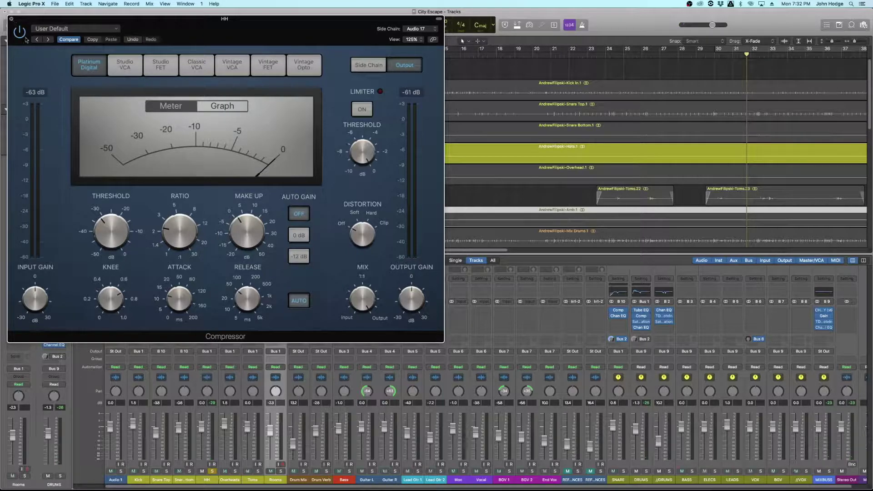
{"action": "left_click", "coordinate": [11, 19]}
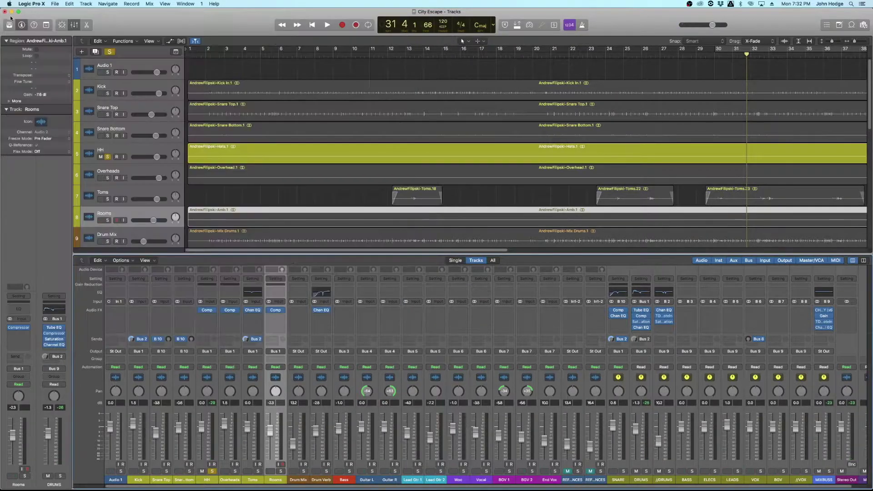
Step: Clear all solos and audition the full mix from about bar 23
{"action": "left_click", "coordinate": [109, 52]}
{"action": "left_click", "coordinate": [585, 55]}
{"action": "key", "text": "space"}
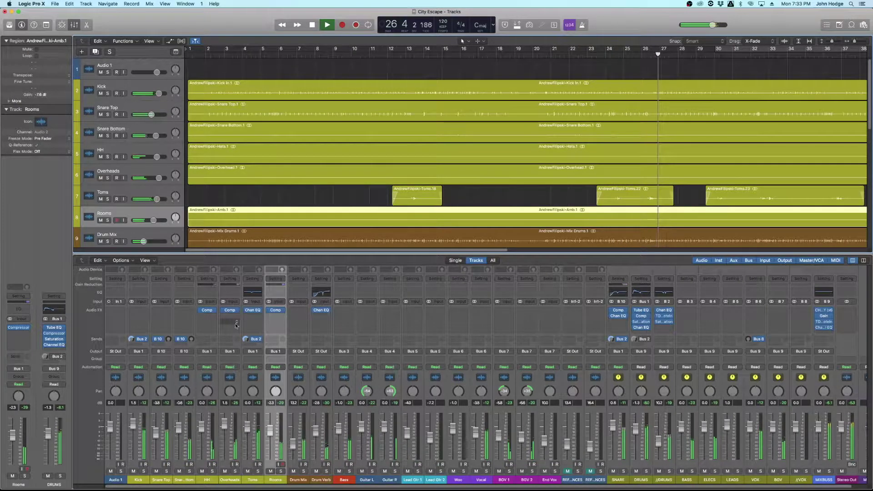
{"action": "mouse_move", "coordinate": [202, 312]}
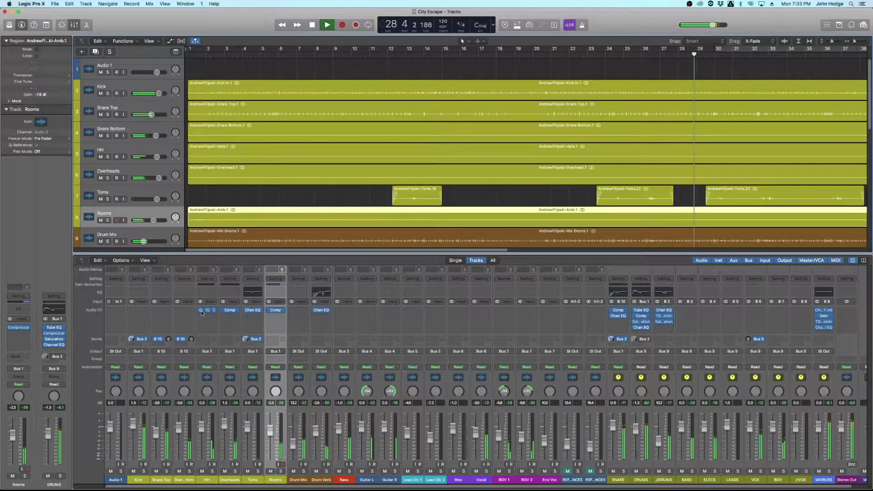
{"action": "key", "text": "space"}
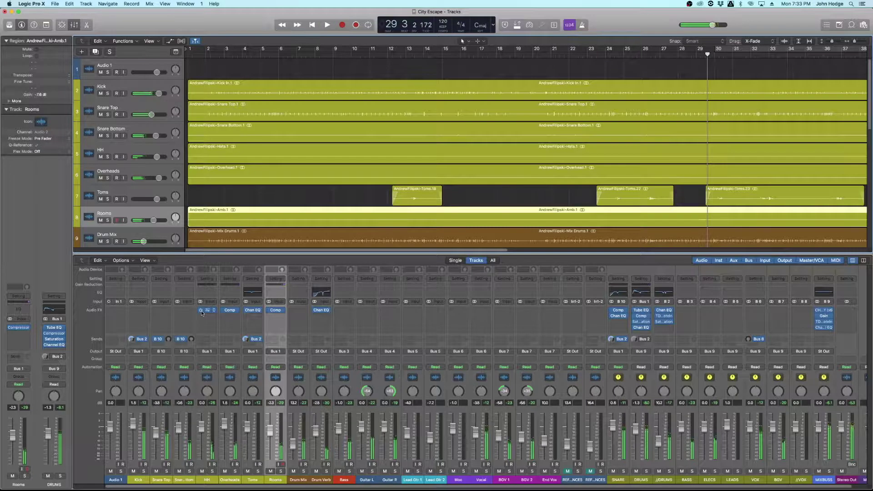
Step: Add a Channel EQ to the Overheads and view the signal in its analyzer during full-mix playback
{"action": "left_click", "coordinate": [228, 291]}
{"action": "left_click_drag", "start_coordinate": [197, 24], "coordinate": [411, 155]}
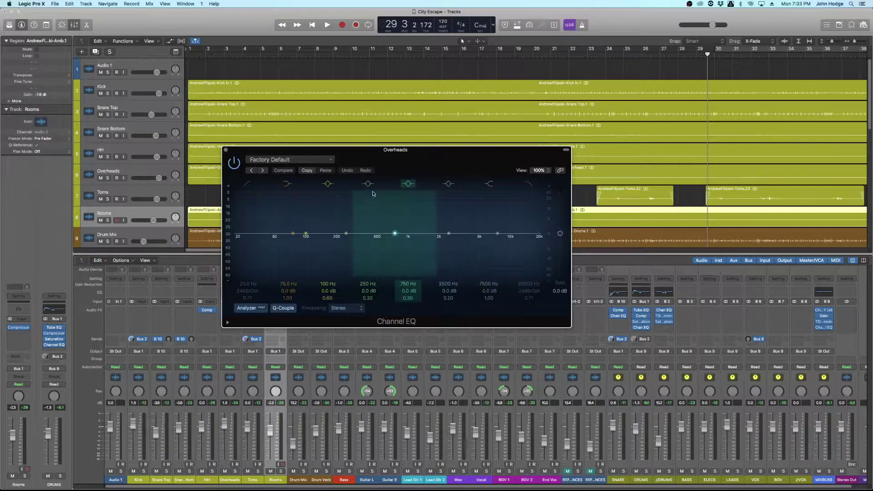
{"action": "key", "text": "space"}
{"action": "left_click", "coordinate": [247, 308]}
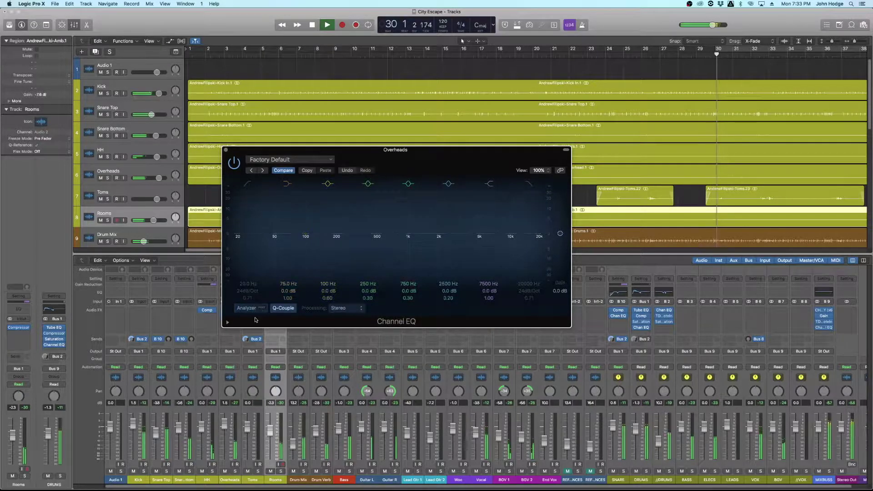
{"action": "left_click", "coordinate": [249, 310]}
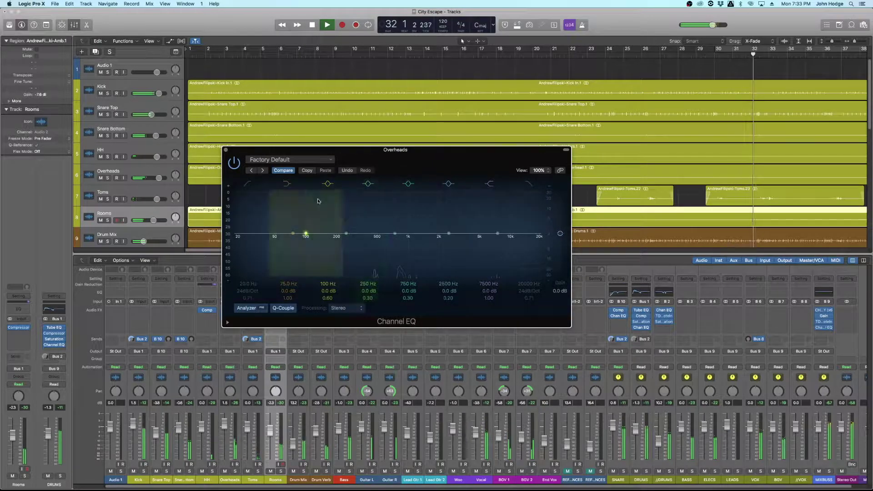
{"action": "key", "text": "space"}
Step: Enable a 24 dB/Oct low cut in the Overheads EQ and, with the track soloed in playback, set it to 760 Hz with Q 0.60
{"action": "left_click", "coordinate": [248, 183]}
{"action": "left_click_drag", "start_coordinate": [246, 283], "coordinate": [245, 257]}
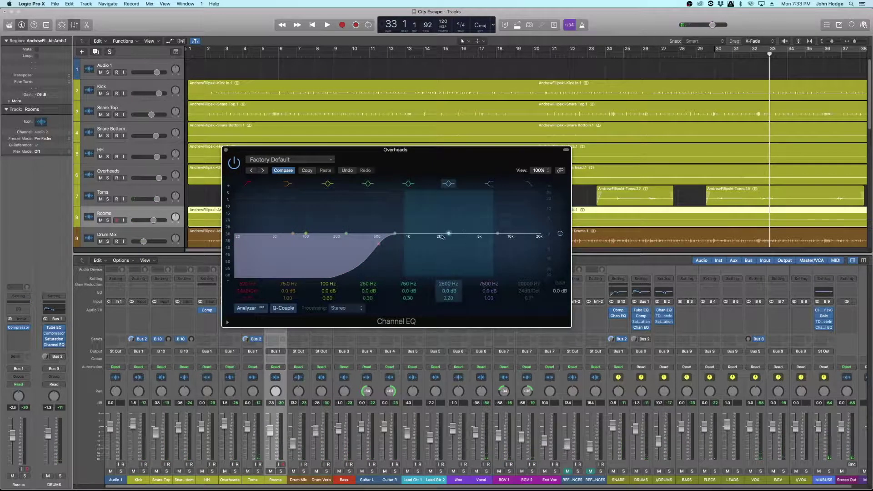
{"action": "left_click_drag", "start_coordinate": [228, 324], "coordinate": [188, 360]}
{"action": "key", "text": "space"}
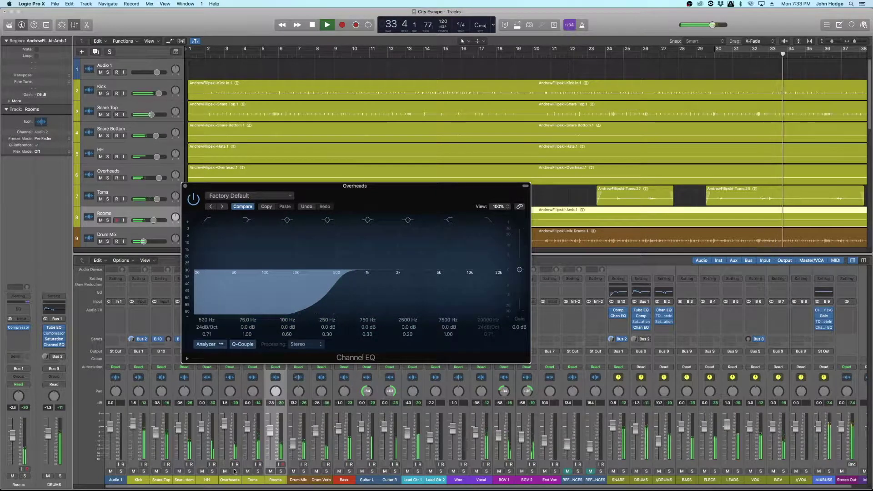
{"action": "key", "text": "s"}
{"action": "left_click_drag", "start_coordinate": [340, 279], "coordinate": [357, 284]}
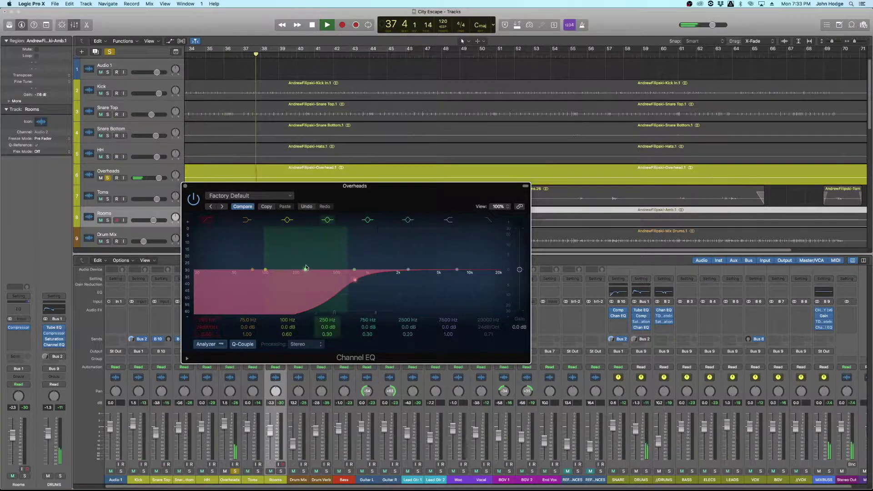
Step: Cut the Overheads EQ's 250 Hz bell by 24 dB at 475 Hz with a Q of 1.60
{"action": "left_click_drag", "start_coordinate": [306, 270], "coordinate": [337, 248]}
{"action": "left_click_drag", "start_coordinate": [327, 327], "coordinate": [327, 353]}
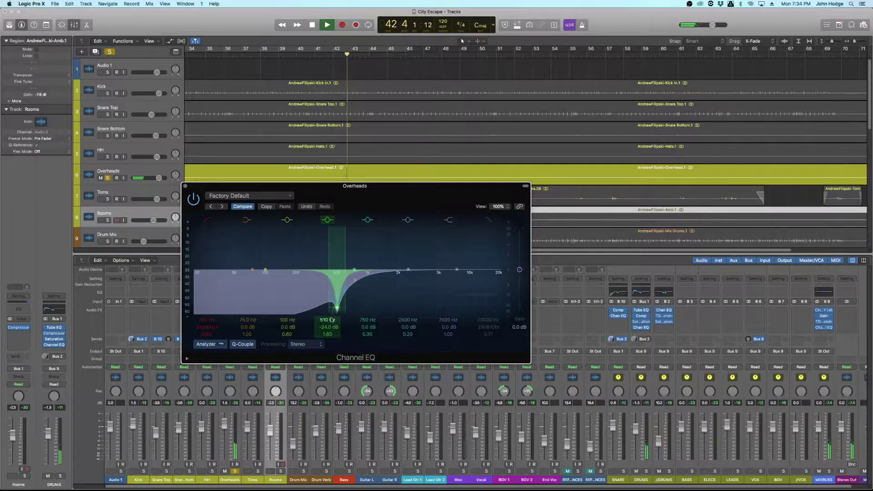
{"action": "left_click_drag", "start_coordinate": [327, 320], "coordinate": [327, 322]}
Step: Boost the Overheads EQ's high shelf by 1.0 dB at 7700 Hz, stop playback and close the EQ
{"action": "left_click_drag", "start_coordinate": [456, 268], "coordinate": [458, 267]}
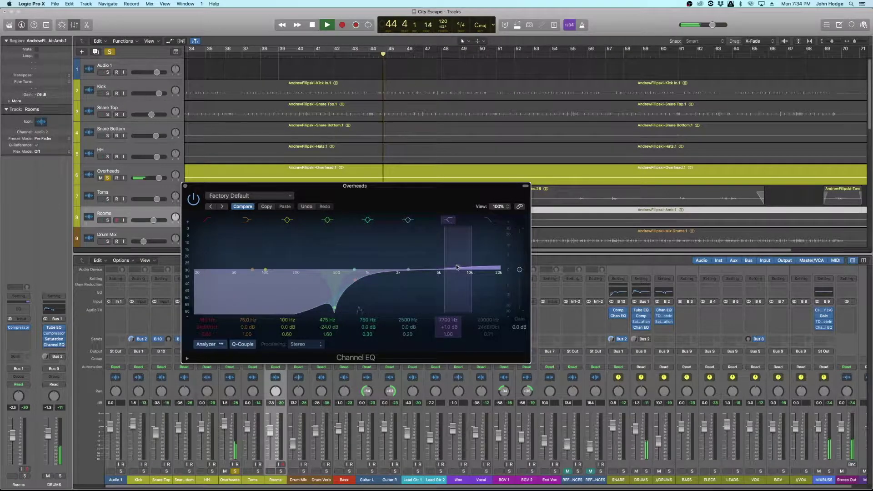
{"action": "key", "text": "space"}
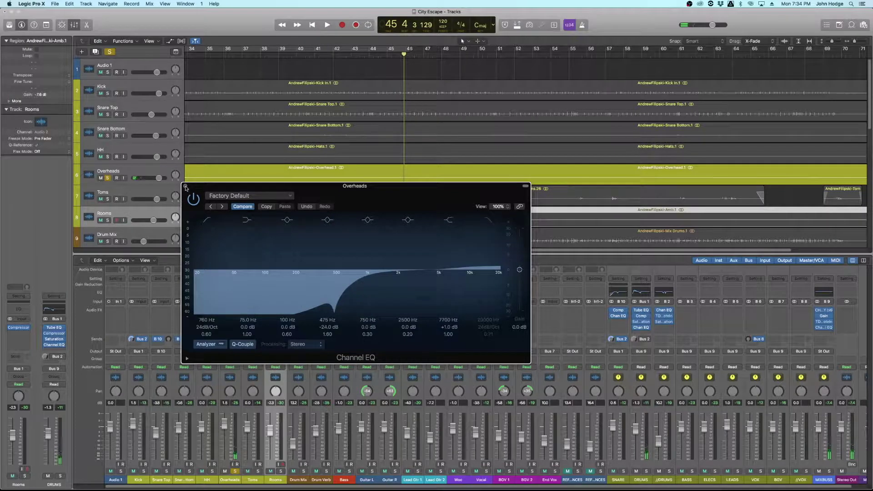
{"action": "left_click", "coordinate": [185, 187]}
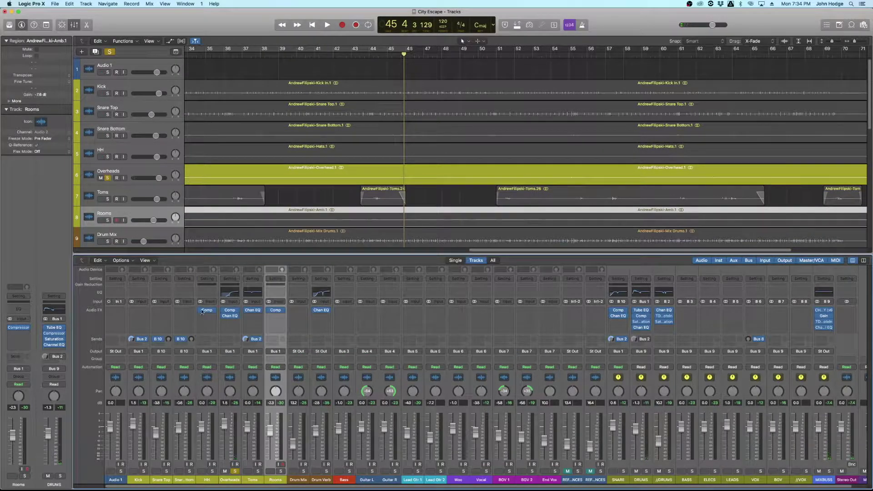
Step: Clear the Overheads solo and audition the full mix from bar 45
{"action": "left_click", "coordinate": [235, 471]}
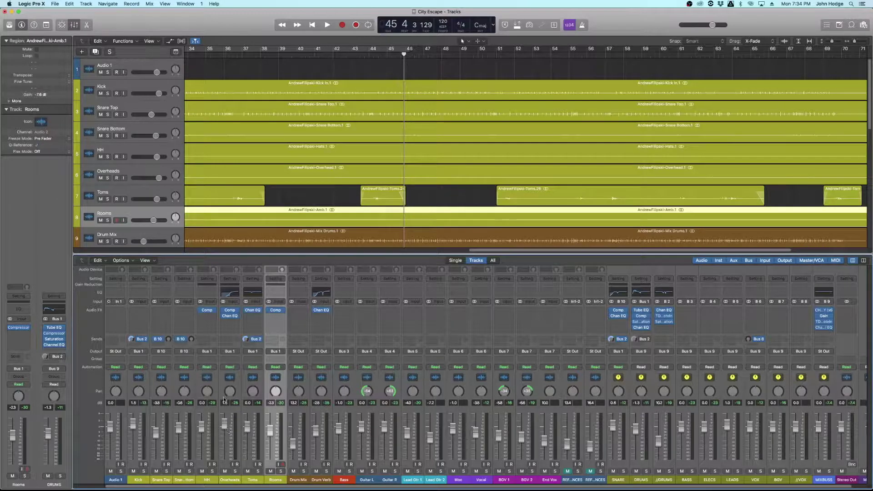
{"action": "key", "text": "space"}
{"action": "key", "text": "space"}
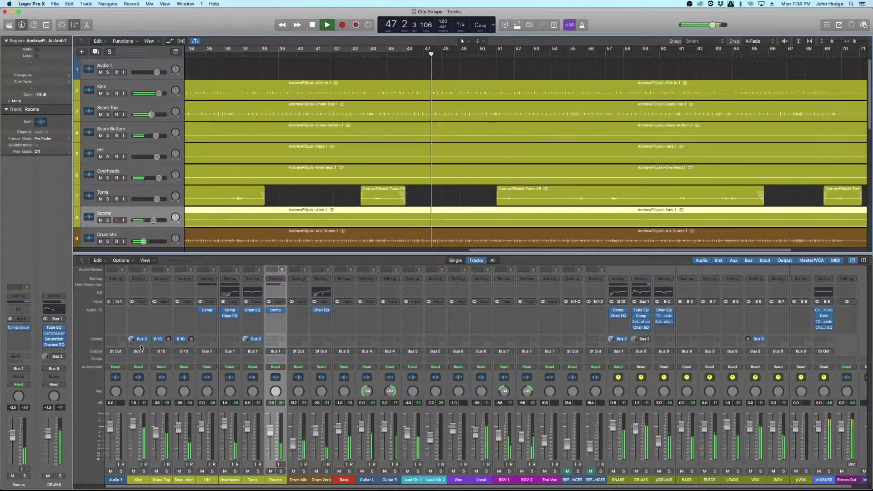
{"action": "key", "text": "space"}
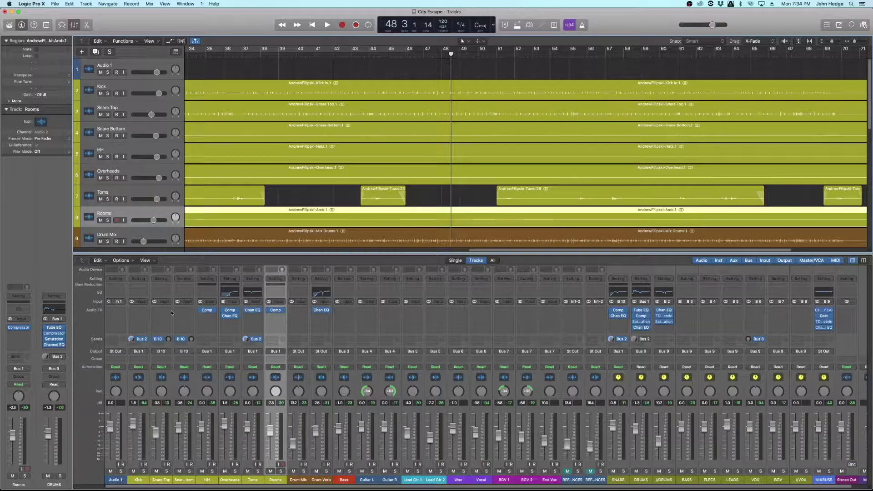
Step: Add a Channel EQ to the Kick, solo the track and start playback
{"action": "left_click", "coordinate": [135, 290]}
{"action": "left_click_drag", "start_coordinate": [200, 30], "coordinate": [364, 133]}
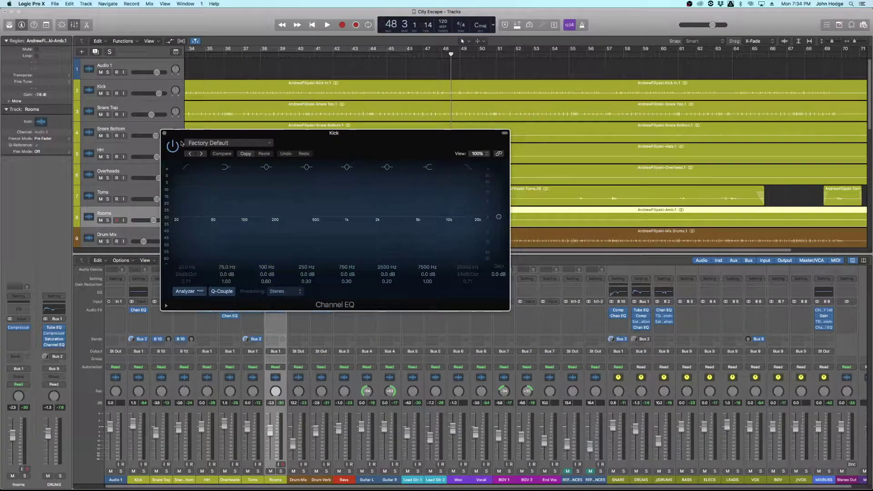
{"action": "left_click_drag", "start_coordinate": [361, 150], "coordinate": [300, 100]}
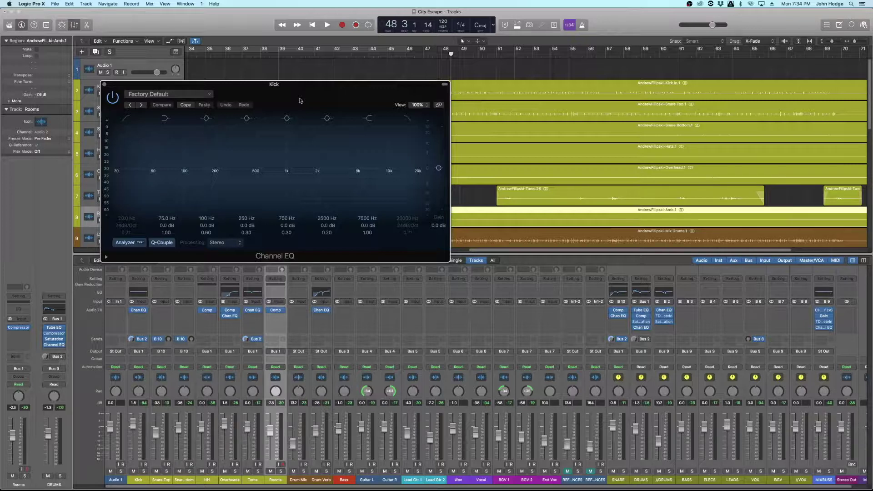
{"action": "left_click_drag", "start_coordinate": [257, 97], "coordinate": [317, 168]}
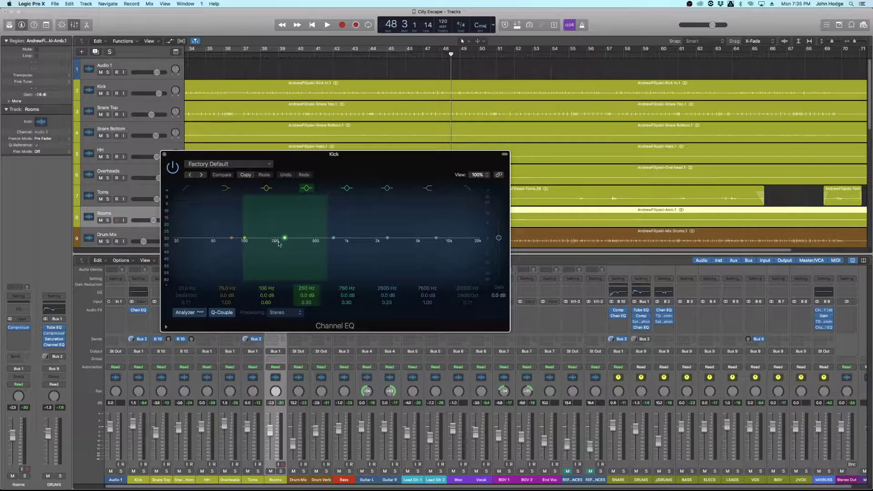
{"action": "left_click", "coordinate": [107, 94]}
{"action": "key", "text": "space"}
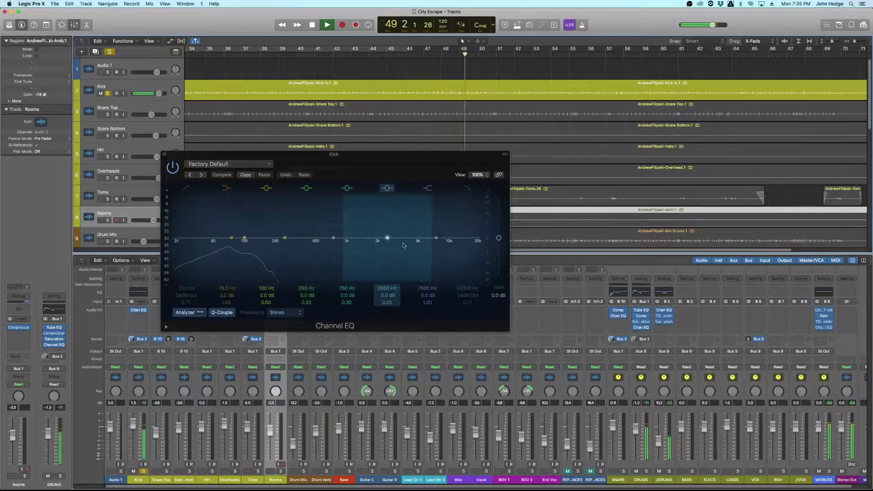
Step: Boost the Kick EQ's 100 Hz bell by 7.5 dB at 71 Hz, and sweep it up to about 630 Hz during playback
{"action": "left_click_drag", "start_coordinate": [232, 243], "coordinate": [231, 225]}
{"action": "key", "text": "space"}
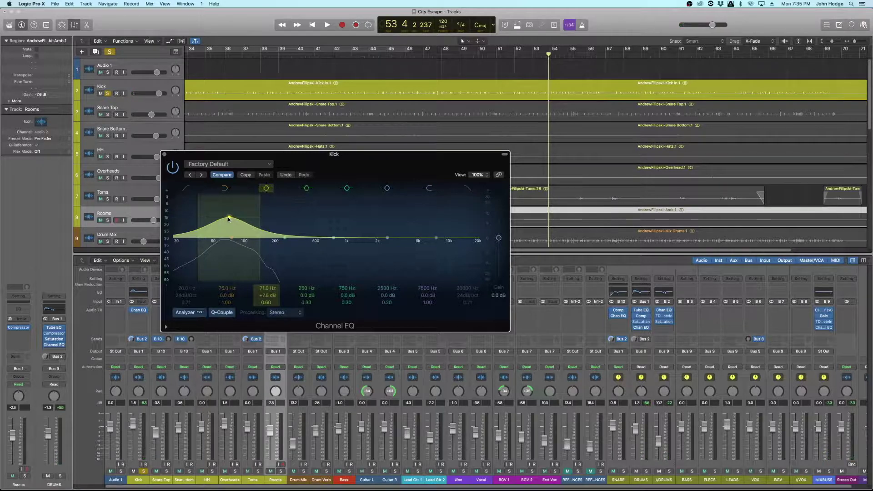
{"action": "key", "text": "space"}
{"action": "left_click_drag", "start_coordinate": [228, 219], "coordinate": [332, 201]}
{"action": "key", "text": "space"}
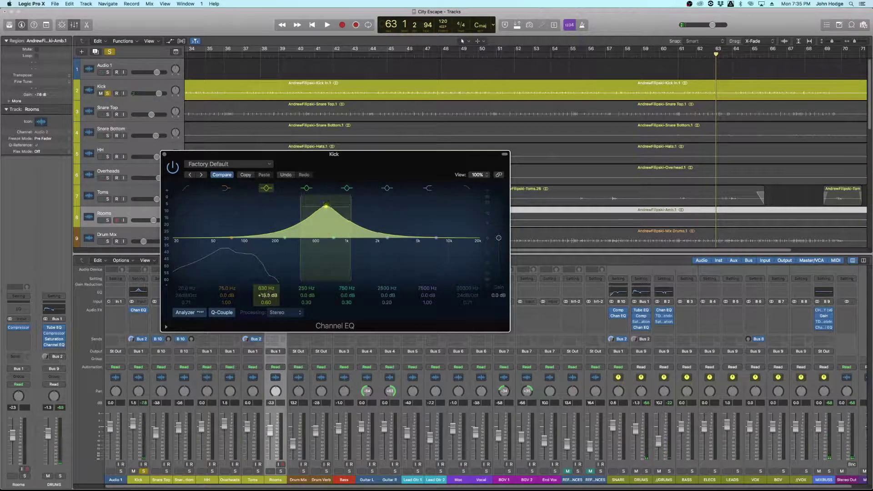
Step: Turn the swept Kick EQ bell into a 24 dB cut at 830 Hz with Q 0.37, auditioning from the song's early bars
{"action": "mouse_move", "coordinate": [268, 295]}
{"action": "left_mouse_down"}
{"action": "mouse_move", "coordinate": [267, 314]}
{"action": "mouse_move", "coordinate": [253, 286]}
{"action": "left_mouse_up"}
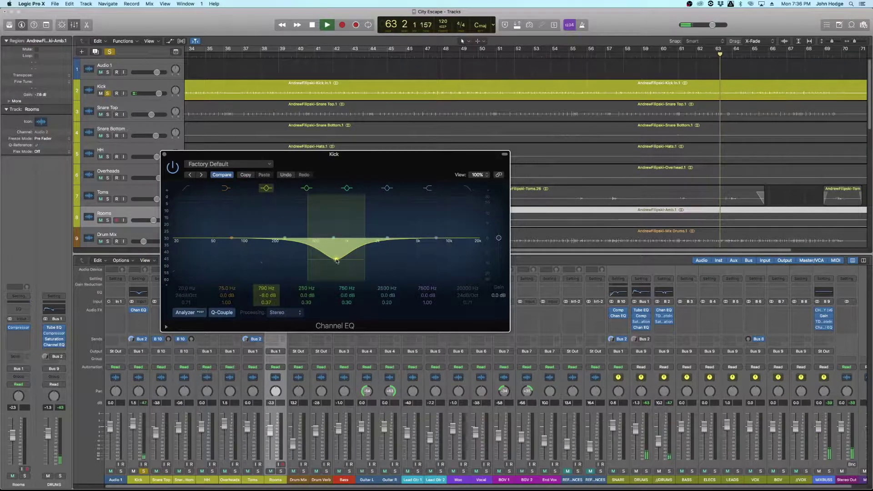
{"action": "key", "text": "Return"}
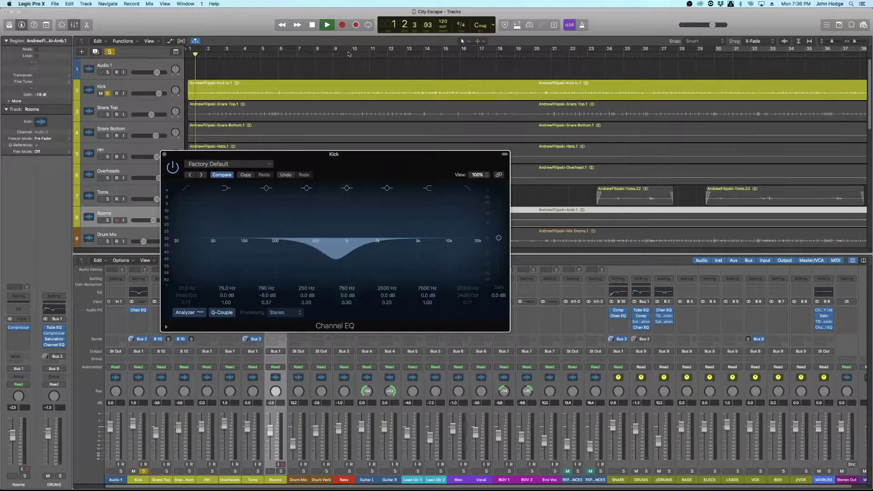
{"action": "left_click_drag", "start_coordinate": [336, 258], "coordinate": [338, 194]}
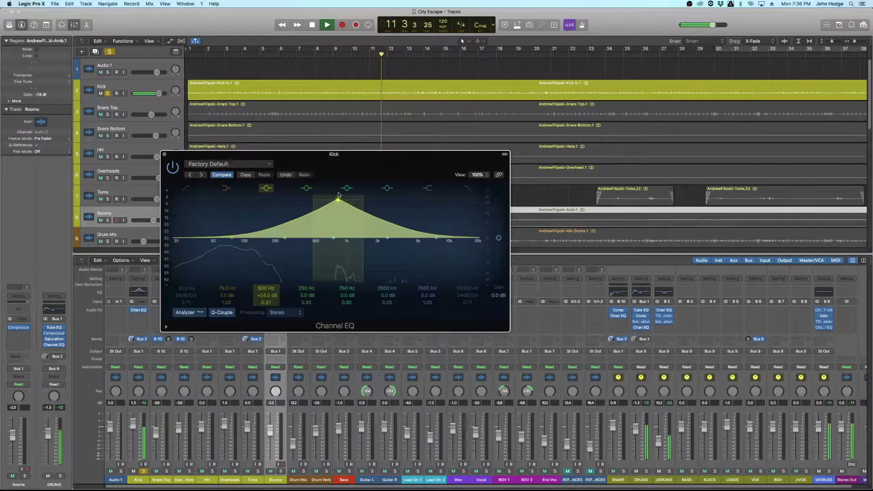
{"action": "left_click_drag", "start_coordinate": [266, 294], "coordinate": [267, 295]}
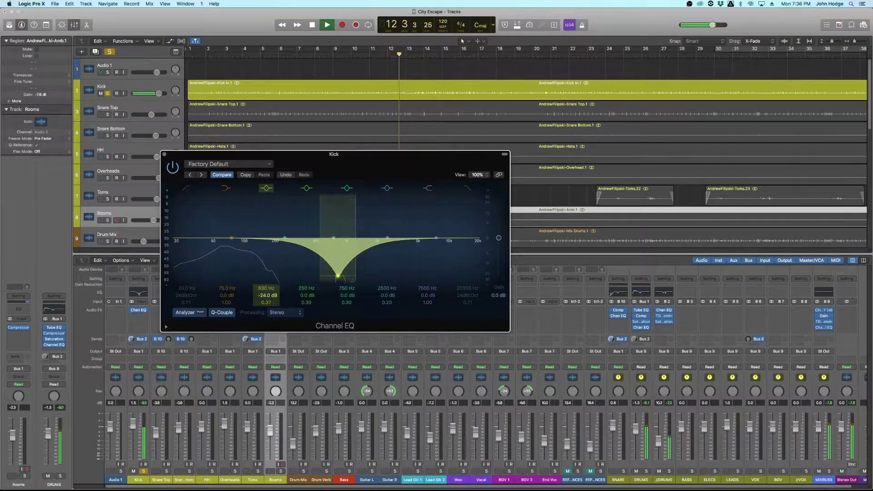
Step: Try boosting the Kick EQ's low shelf by 2.0 dB at 79 Hz and its high shelf by 7.0 dB at 3650 Hz
{"action": "left_click_drag", "start_coordinate": [231, 237], "coordinate": [233, 235]}
{"action": "key", "text": "space"}
{"action": "left_click_drag", "start_coordinate": [436, 237], "coordinate": [403, 235]}
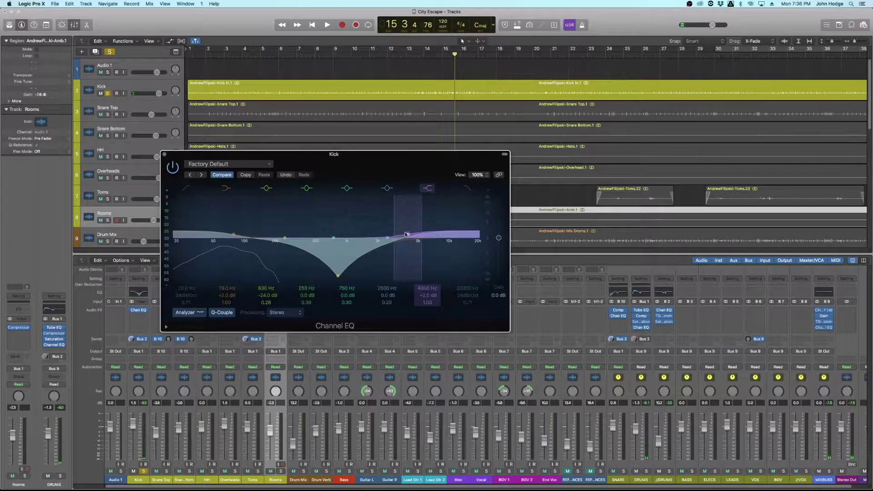
{"action": "key", "text": "space"}
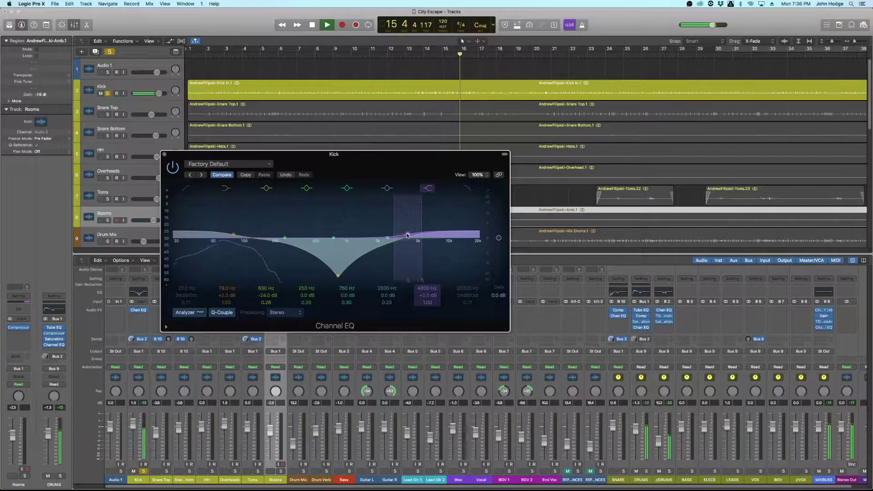
{"action": "left_click_drag", "start_coordinate": [408, 232], "coordinate": [403, 225]}
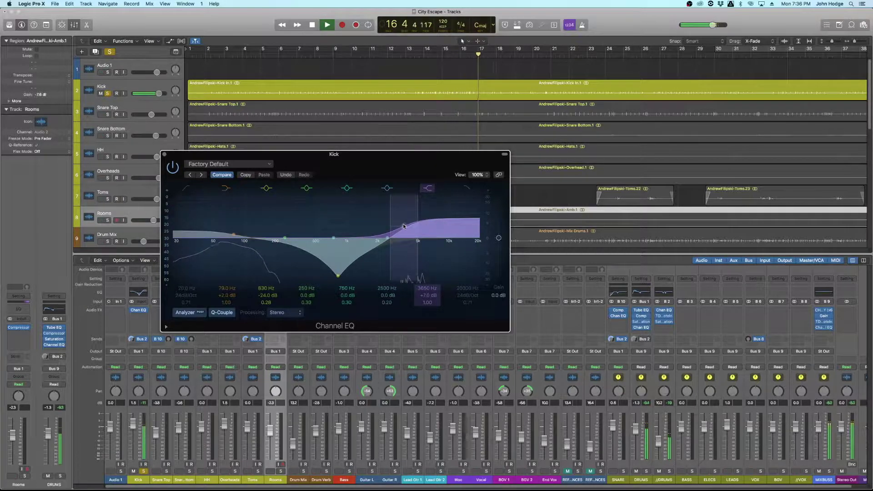
{"action": "key", "text": "space"}
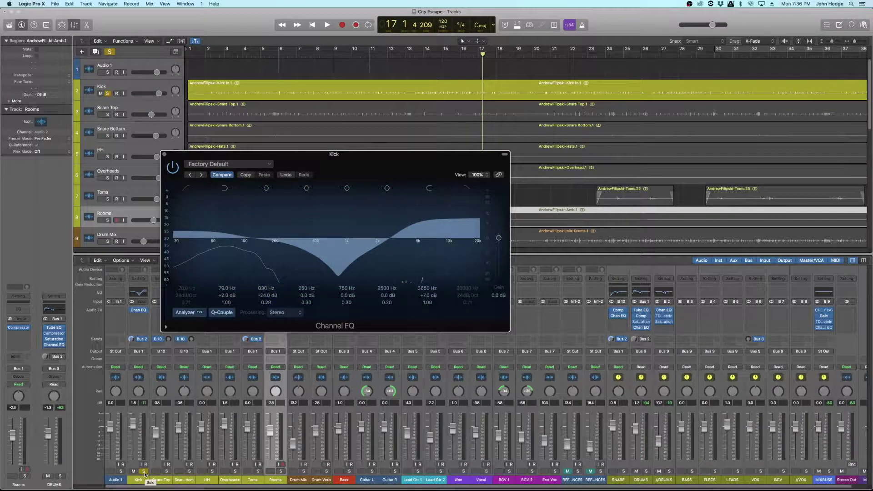
Step: Return the Kick EQ's low and high shelves to 0 dB, clear the Kick solo and play the full mix
{"action": "left_click_drag", "start_coordinate": [233, 235], "coordinate": [235, 238]}
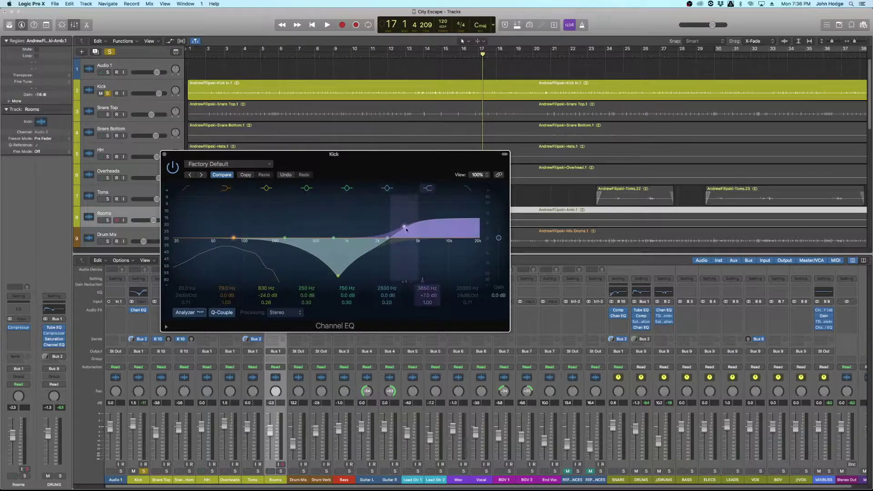
{"action": "left_click_drag", "start_coordinate": [404, 227], "coordinate": [405, 242]}
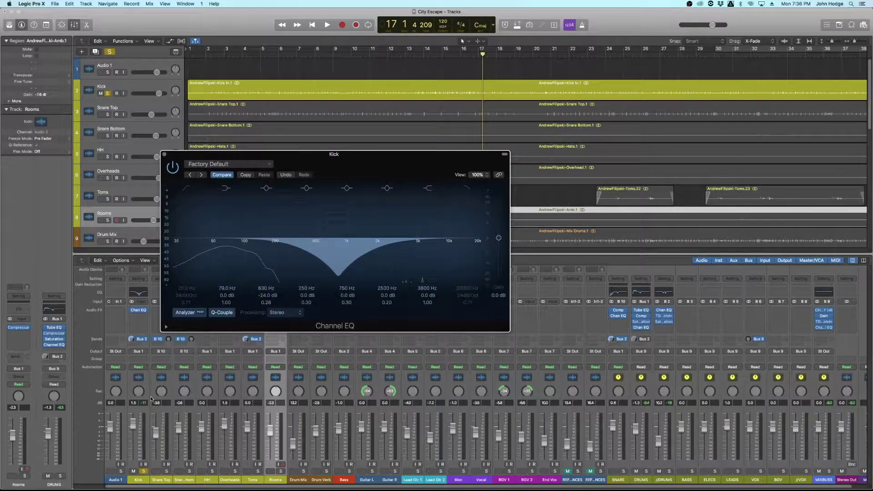
{"action": "left_click", "coordinate": [144, 471]}
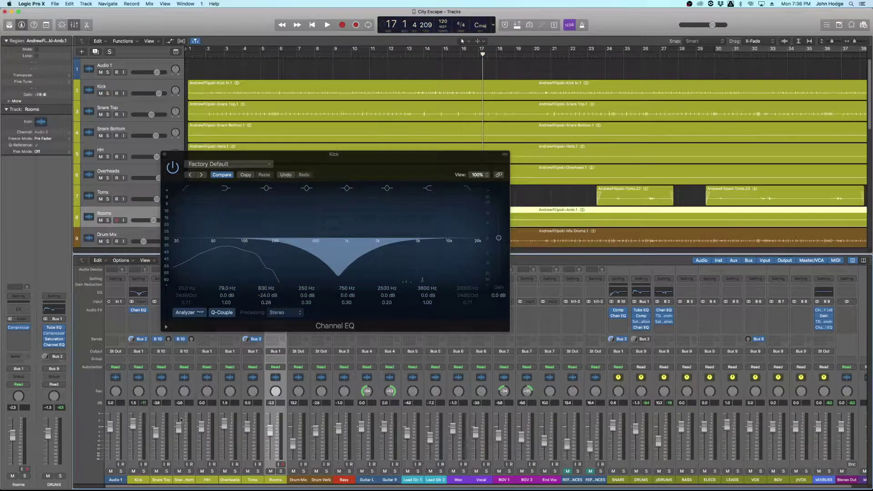
{"action": "key", "text": "space"}
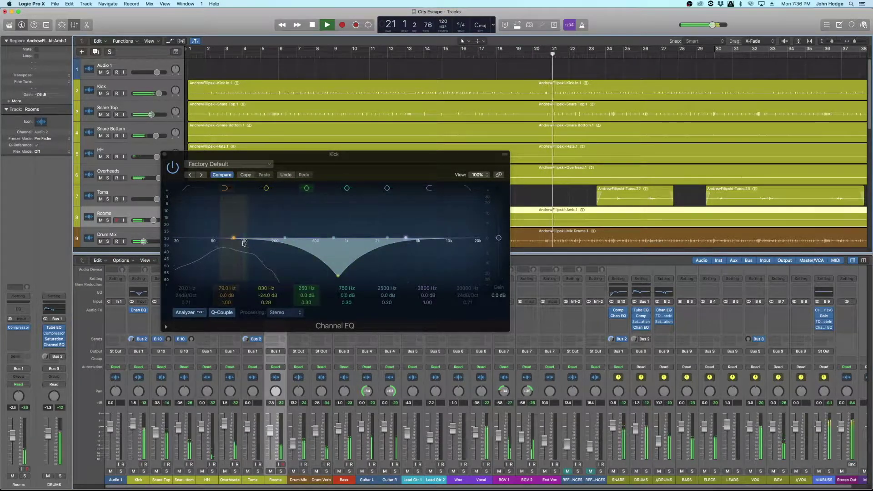
Step: Boost the Kick EQ's low shelf by 2.5 dB at 78 Hz, and compare the mix with that band off and on
{"action": "left_click_drag", "start_coordinate": [233, 238], "coordinate": [234, 222]}
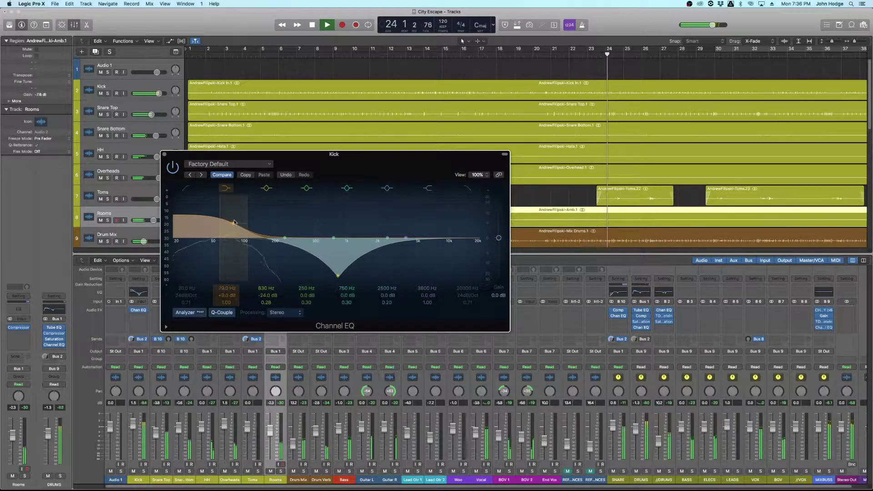
{"action": "left_click_drag", "start_coordinate": [234, 222], "coordinate": [233, 237]}
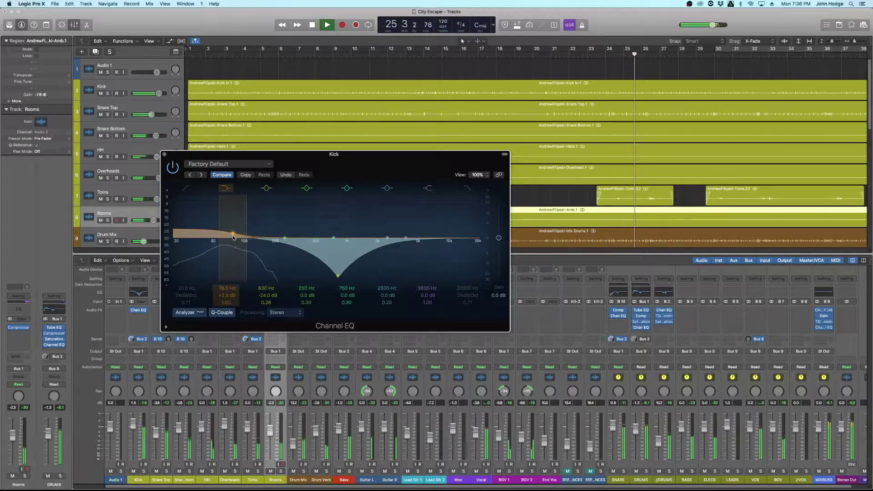
{"action": "left_click", "coordinate": [225, 188]}
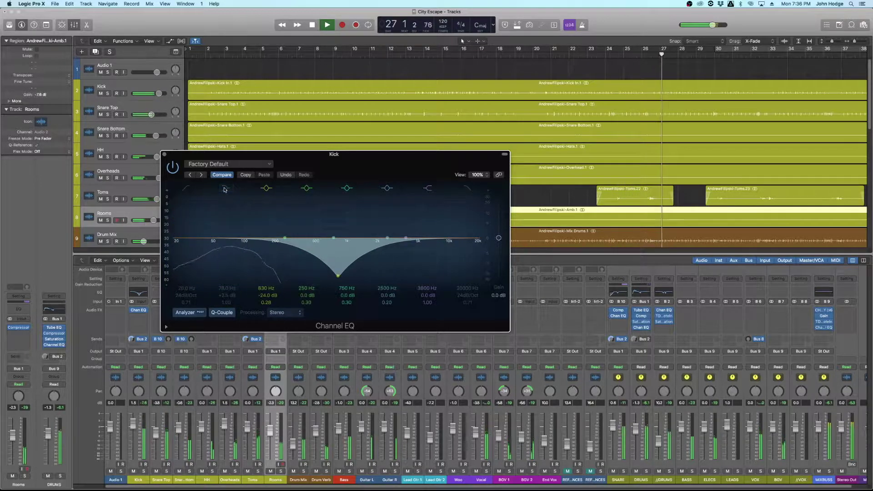
{"action": "left_click", "coordinate": [225, 188]}
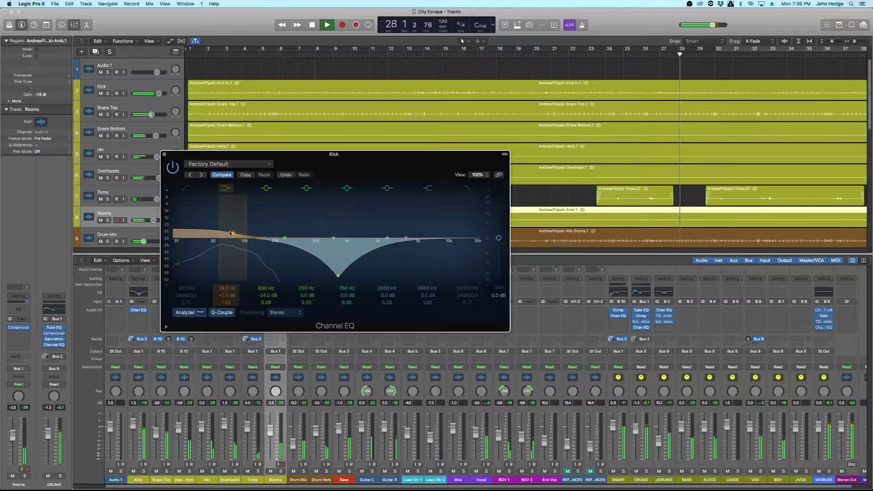
Step: Raise the Kick EQ's low shelf to 3.0 dB and audition a 7.0 dB bell boost at 188 Hz with Q 1.40
{"action": "left_click_drag", "start_coordinate": [233, 235], "coordinate": [233, 234]}
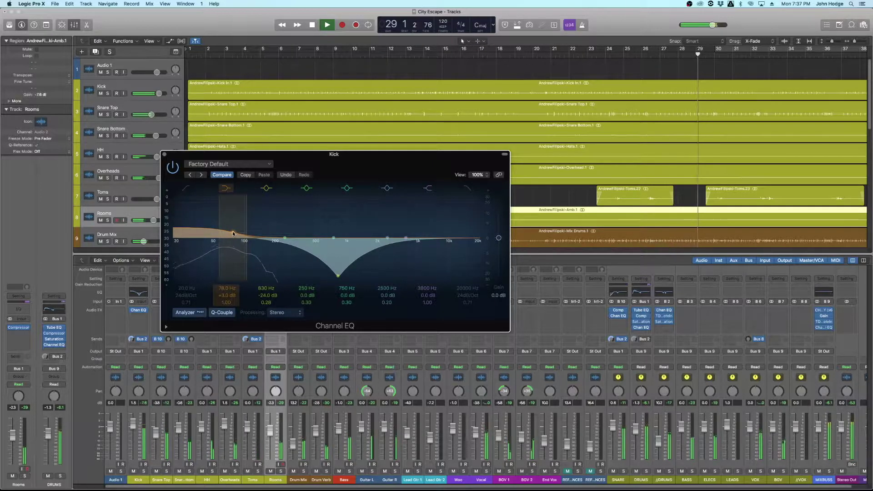
{"action": "key", "text": "space"}
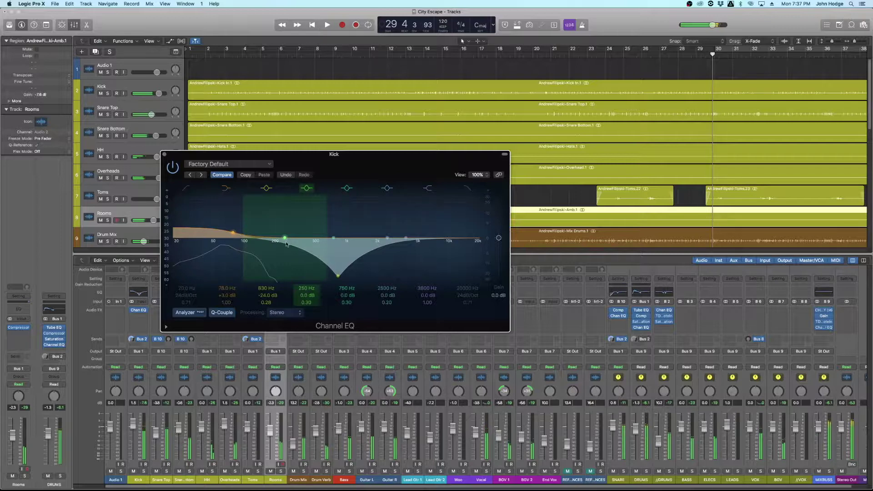
{"action": "left_click_drag", "start_coordinate": [308, 287], "coordinate": [308, 298]}
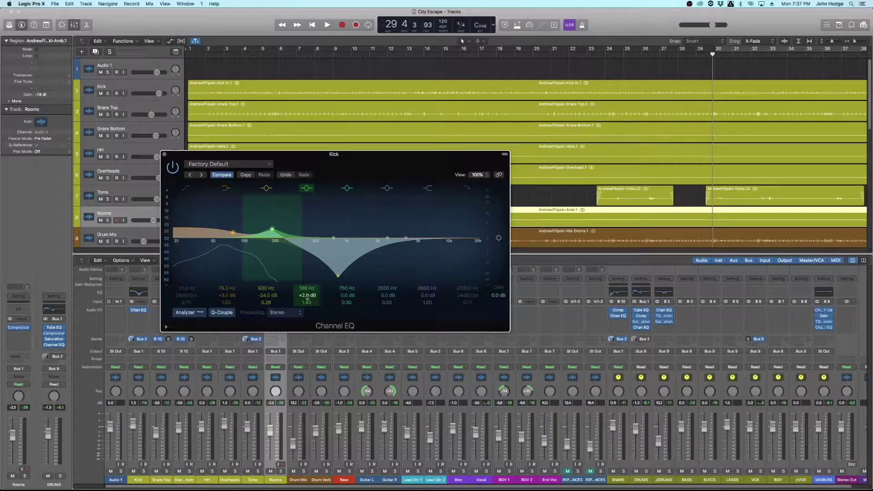
{"action": "left_click_drag", "start_coordinate": [307, 298], "coordinate": [307, 282]}
{"action": "key", "text": "space"}
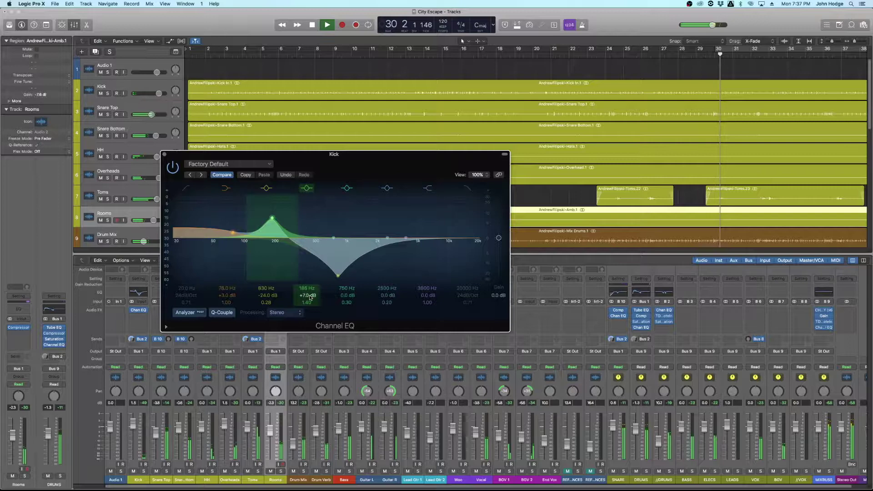
Step: Turn the boosted low-mid Kick EQ bell into a 2.0 dB cut at about 168 Hz with Q 1.10, and compare that band off and on
{"action": "scroll", "coordinate": [311, 297], "scroll_direction": "down", "scroll_amount": 10}
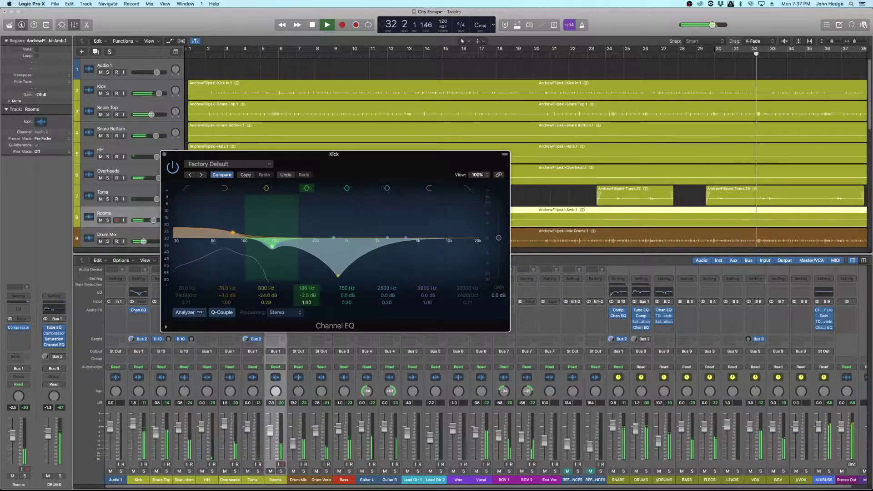
{"action": "scroll", "coordinate": [307, 302], "scroll_direction": "down", "scroll_amount": 1}
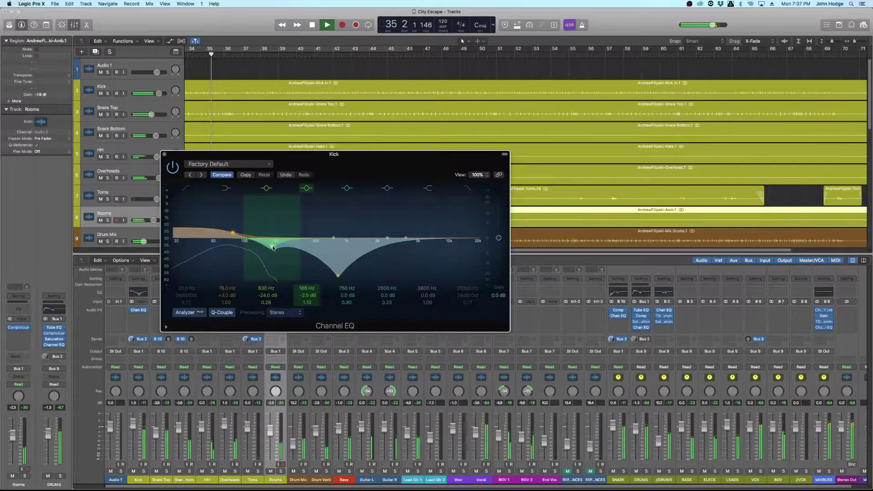
{"action": "mouse_move", "coordinate": [274, 248]}
{"action": "left_mouse_down"}
{"action": "mouse_move", "coordinate": [260, 246]}
{"action": "mouse_move", "coordinate": [267, 223]}
{"action": "mouse_move", "coordinate": [280, 222]}
{"action": "mouse_move", "coordinate": [275, 250]}
{"action": "mouse_move", "coordinate": [268, 247]}
{"action": "left_mouse_up"}
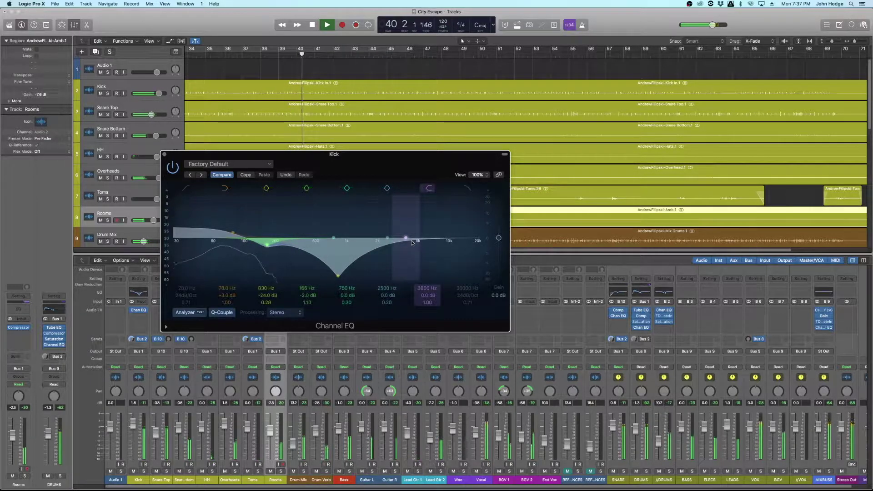
{"action": "left_click", "coordinate": [306, 188]}
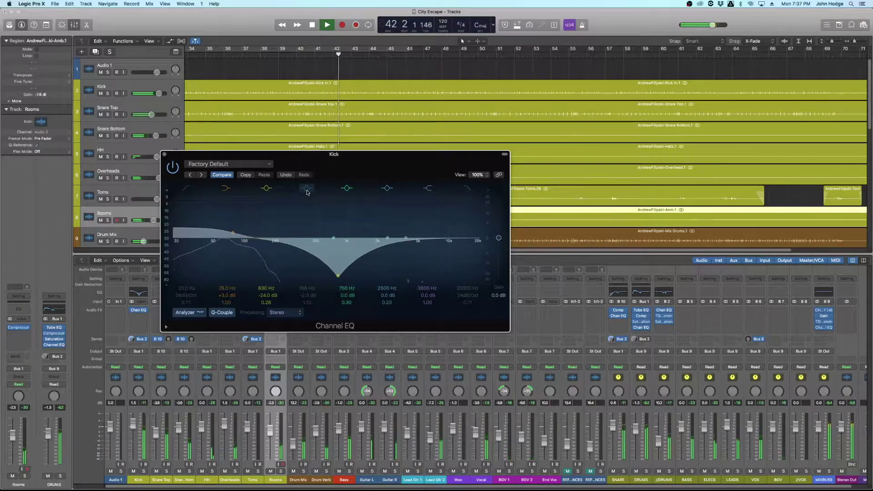
{"action": "left_click", "coordinate": [307, 191]}
{"action": "key", "text": "space"}
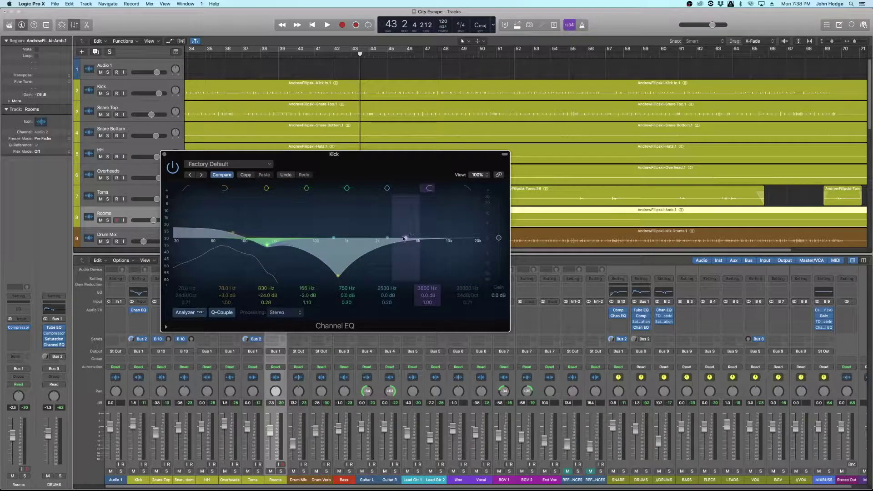
Step: Try the Kick EQ's high shelf at a 3.0 dB boost and a 2.0 dB cut during playback, and return it to 0 dB
{"action": "key", "text": "space"}
{"action": "left_click_drag", "start_coordinate": [411, 263], "coordinate": [411, 255]}
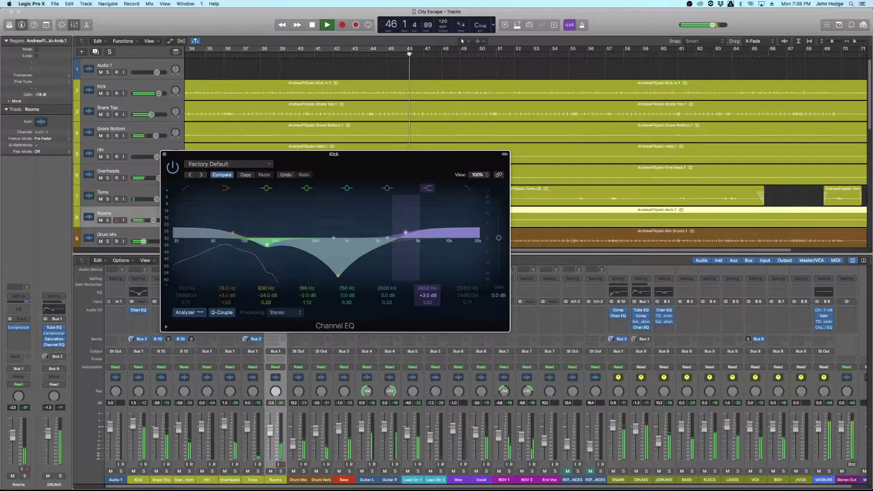
{"action": "left_click_drag", "start_coordinate": [411, 255], "coordinate": [410, 265]}
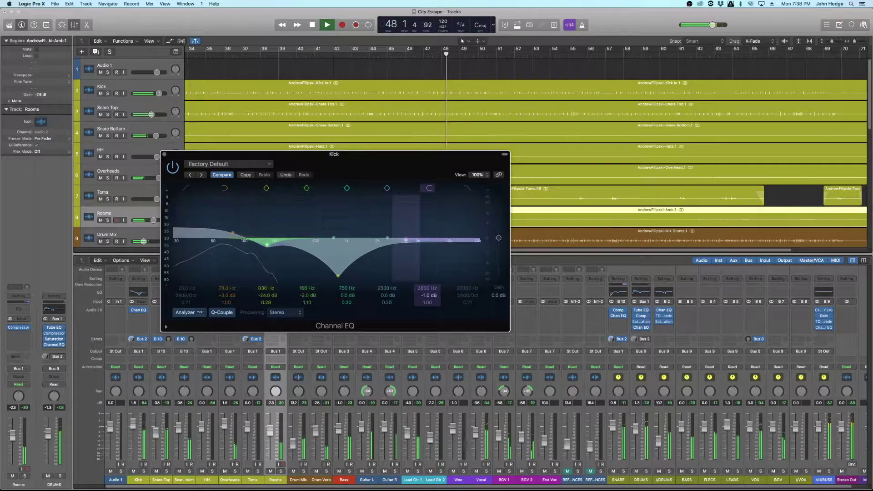
{"action": "left_click_drag", "start_coordinate": [410, 265], "coordinate": [411, 266]}
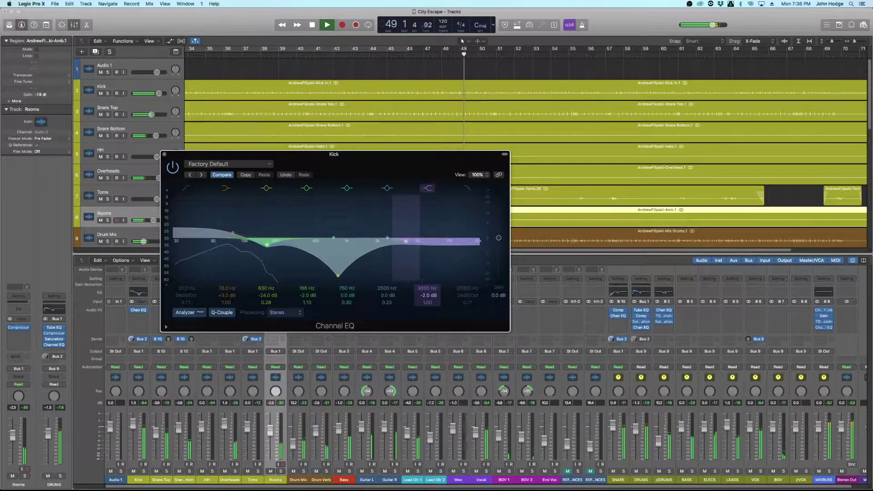
{"action": "left_click_drag", "start_coordinate": [410, 267], "coordinate": [410, 261]}
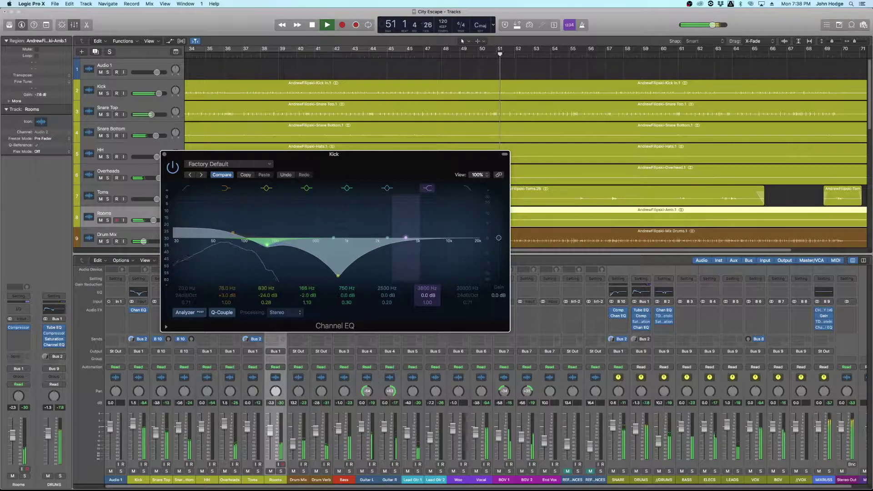
{"action": "left_click_drag", "start_coordinate": [411, 262], "coordinate": [411, 262]}
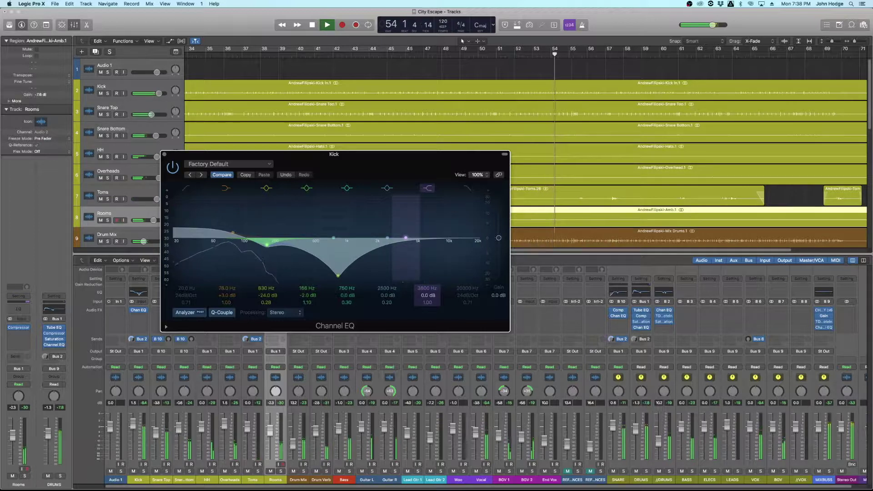
{"action": "key", "text": "space"}
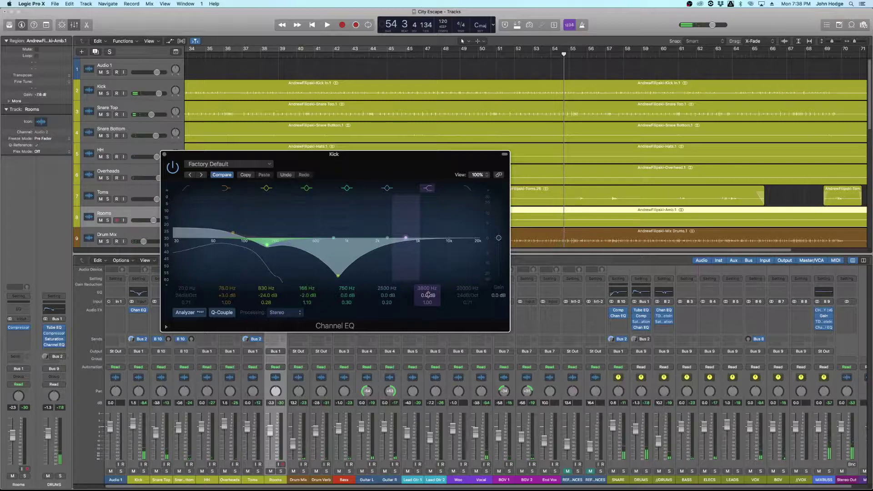
Step: Try cutting the Kick EQ's high shelf by 2.5 dB in the mix, reset it to 0 dB and stop playback
{"action": "key", "text": "space"}
{"action": "left_click_drag", "start_coordinate": [427, 295], "coordinate": [427, 300]}
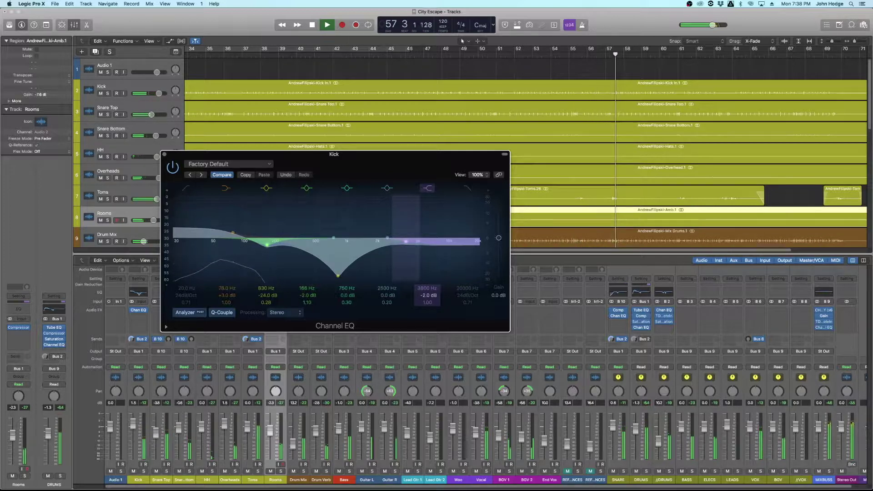
{"action": "left_click_drag", "start_coordinate": [427, 295], "coordinate": [427, 296]}
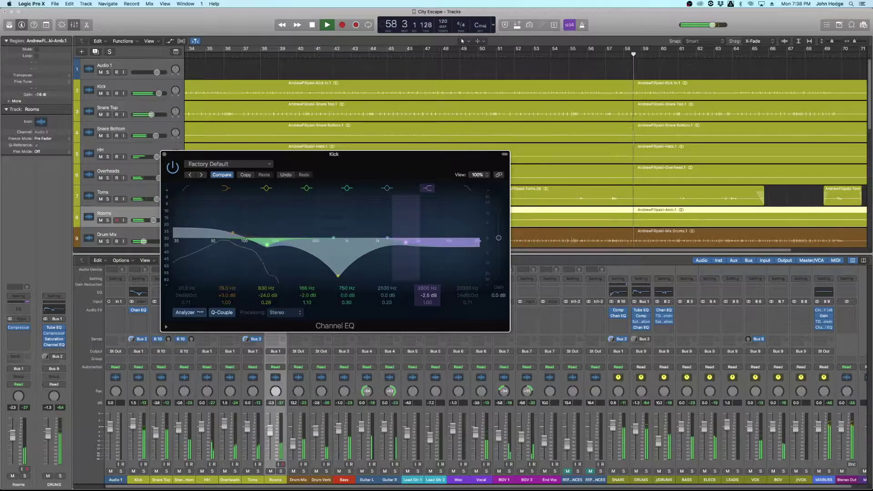
{"action": "key", "text": "space"}
{"action": "left_click_drag", "start_coordinate": [426, 296], "coordinate": [426, 287]}
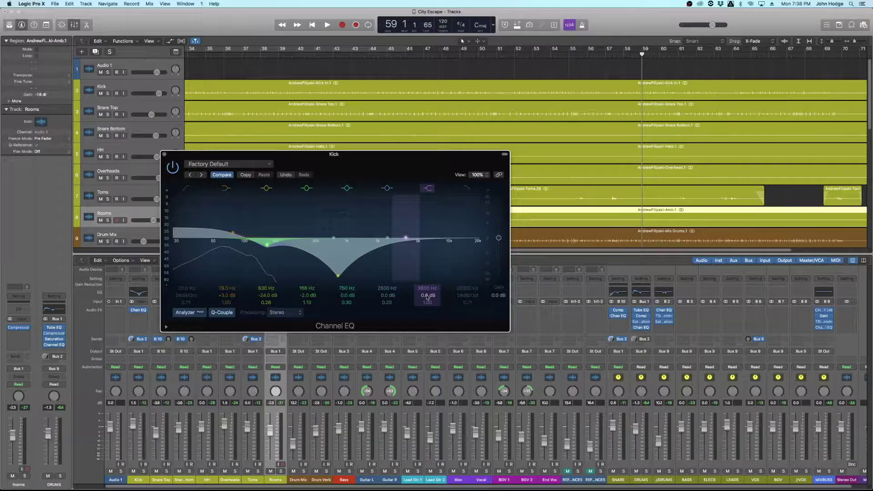
Step: Audition the Kick EQ's high shelf at a 12.0 dB boost, stop playback and reduce the boost to 2.0 dB
{"action": "key", "text": "space"}
{"action": "left_click_drag", "start_coordinate": [427, 297], "coordinate": [427, 275]}
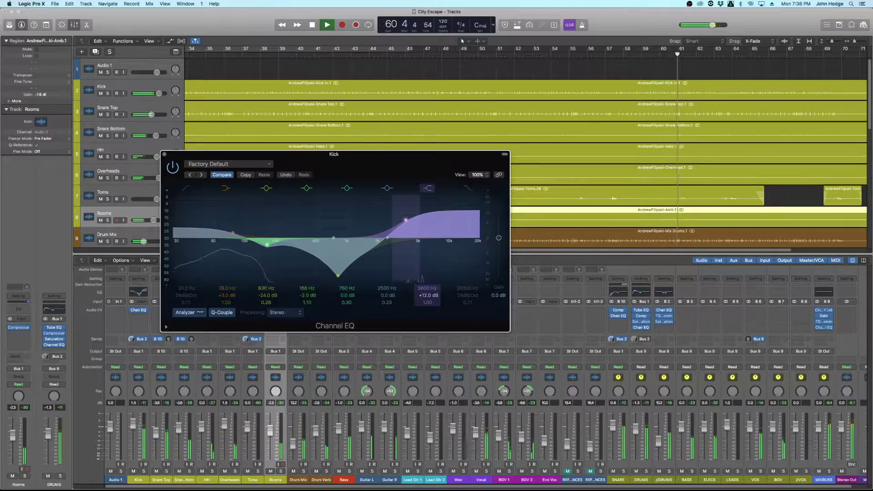
{"action": "key", "text": "space"}
{"action": "left_click_drag", "start_coordinate": [427, 298], "coordinate": [427, 318]}
Step: Replay the mix from about bar 39, lower the Kick EQ's high shelf boost to 1.0 dB, and compare that band off and on
{"action": "left_click", "coordinate": [366, 54]}
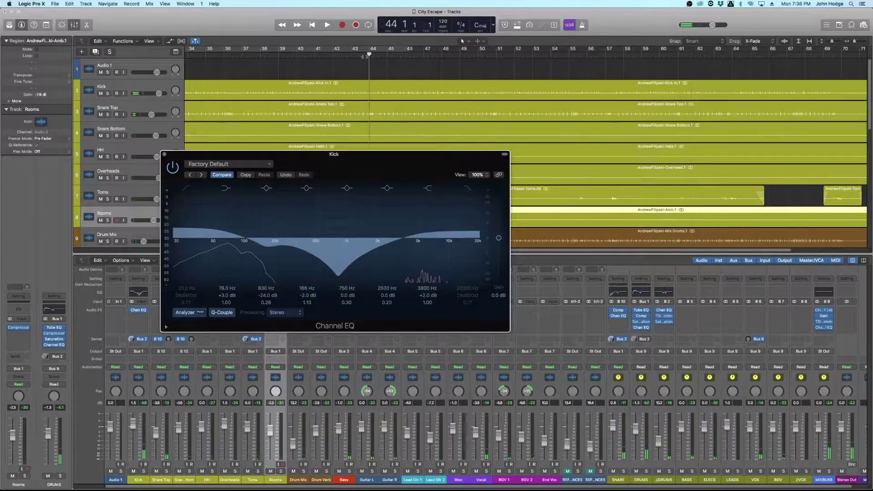
{"action": "left_click", "coordinate": [283, 54]}
{"action": "key", "text": "space"}
{"action": "left_click_drag", "start_coordinate": [432, 295], "coordinate": [432, 297]}
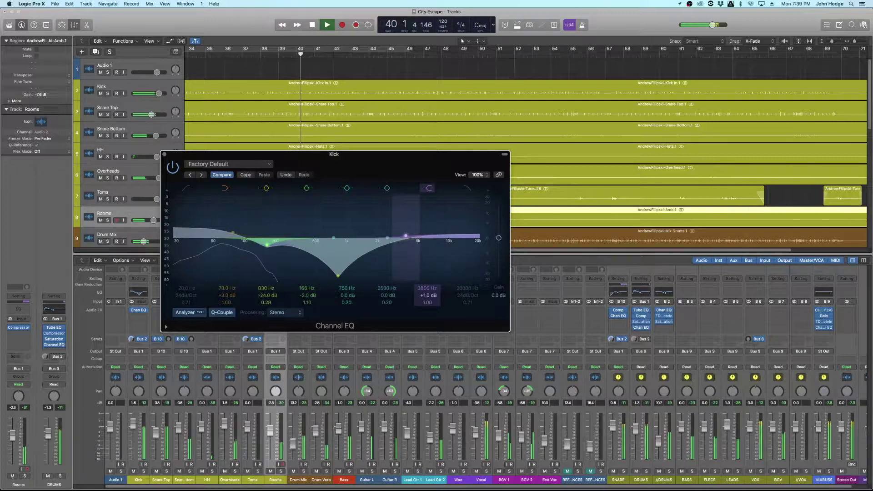
{"action": "left_click_drag", "start_coordinate": [432, 298], "coordinate": [432, 299]}
{"action": "left_click", "coordinate": [430, 189]}
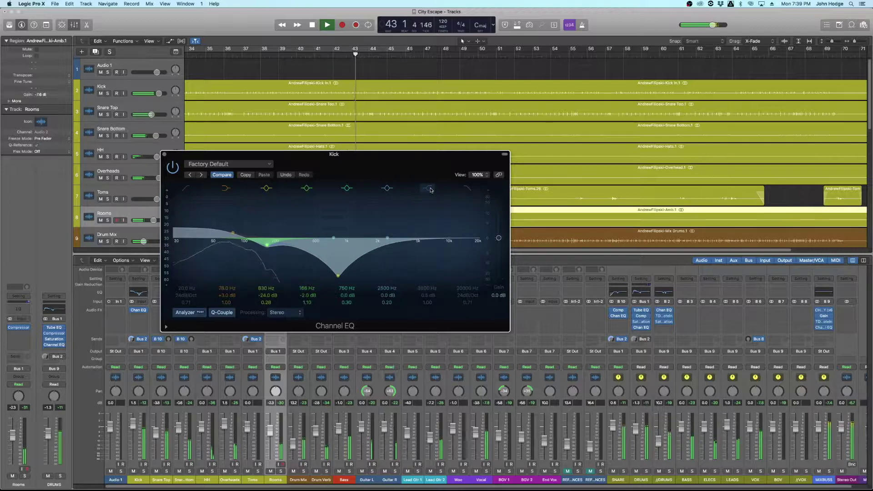
{"action": "left_click", "coordinate": [429, 189]}
Step: Switch off the Kick EQ's high shelf and lower its low shelf boost to 2.0 dB
{"action": "left_click_drag", "start_coordinate": [432, 295], "coordinate": [432, 292]}
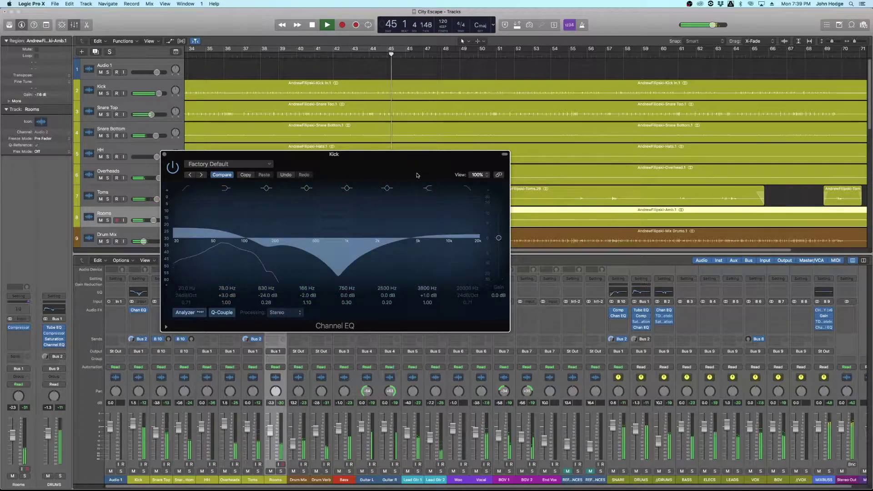
{"action": "left_click", "coordinate": [428, 189]}
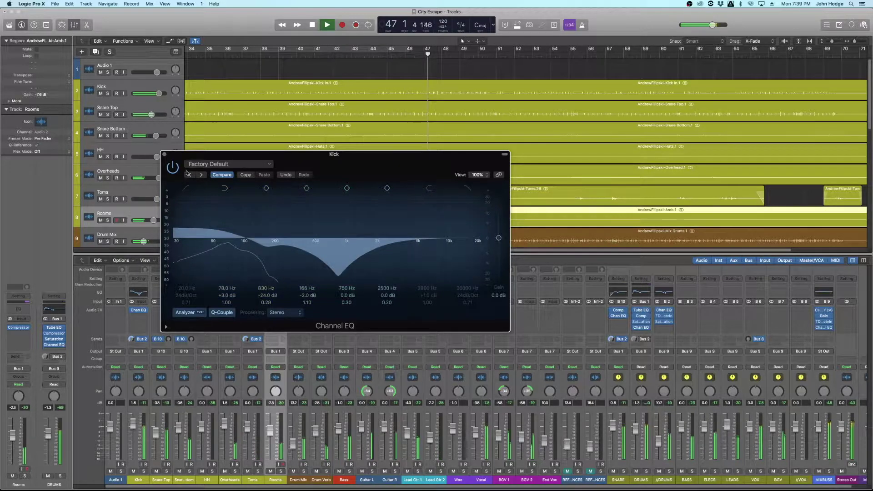
{"action": "left_click_drag", "start_coordinate": [232, 295], "coordinate": [231, 300]}
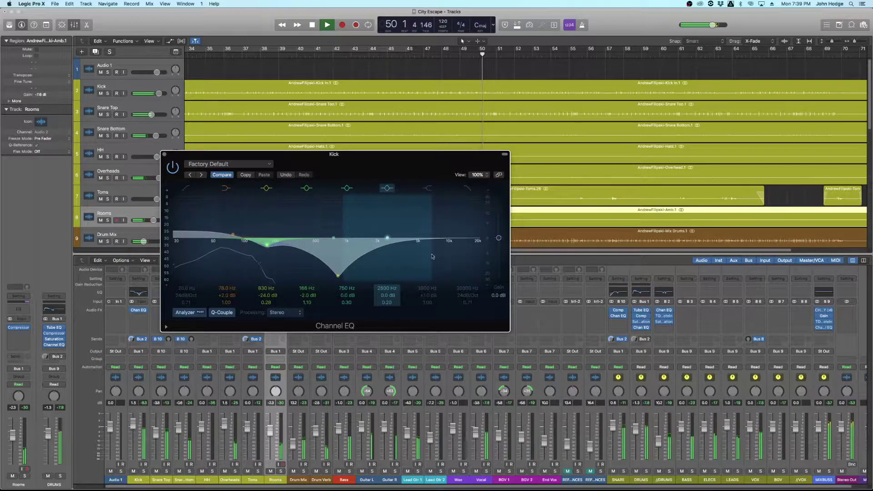
Step: Re-enable the Kick EQ's high shelf at 1.0 dB, and try 0.5 dB of output gain before resetting that gain to 0 dB
{"action": "left_click", "coordinate": [431, 297]}
{"action": "scroll", "coordinate": [433, 296], "scroll_direction": "up", "scroll_amount": 2}
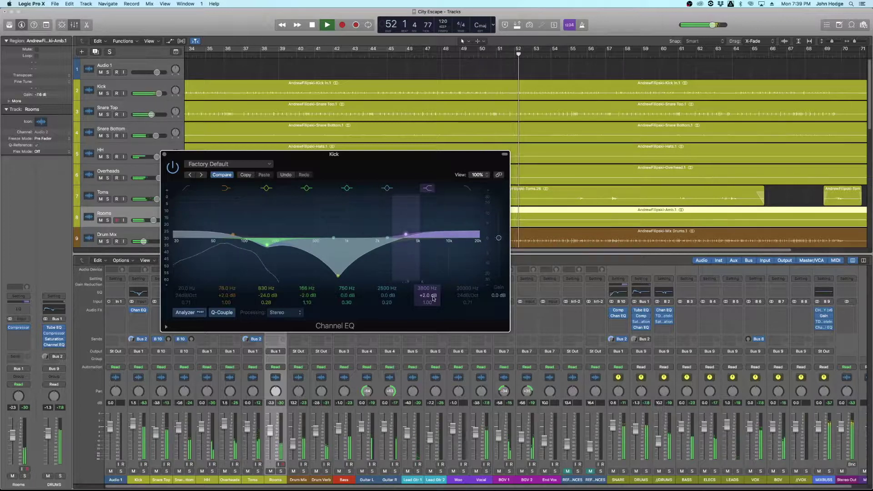
{"action": "scroll", "coordinate": [432, 297], "scroll_direction": "down", "scroll_amount": 1}
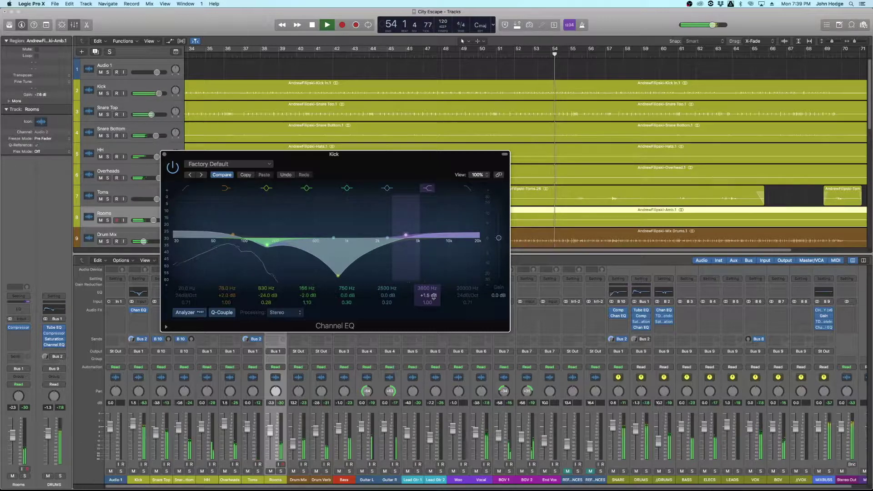
{"action": "scroll", "coordinate": [433, 296], "scroll_direction": "down", "scroll_amount": 1}
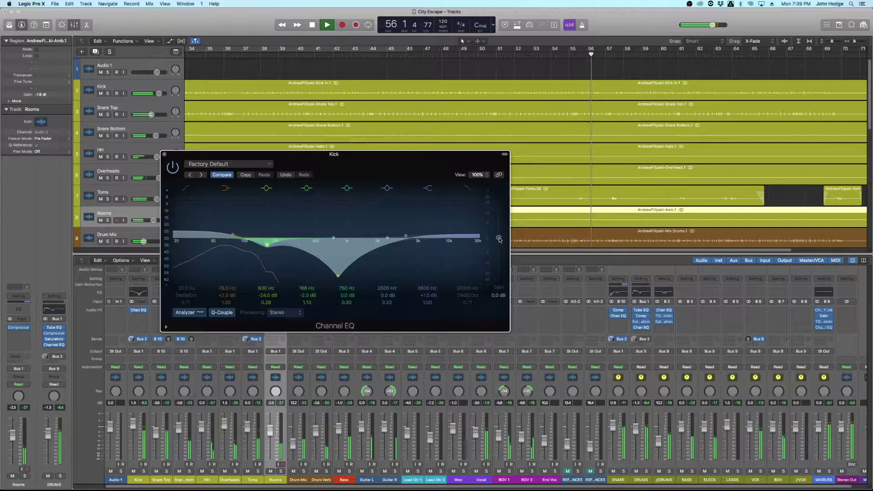
{"action": "scroll", "coordinate": [500, 238], "scroll_direction": "up", "scroll_amount": 1}
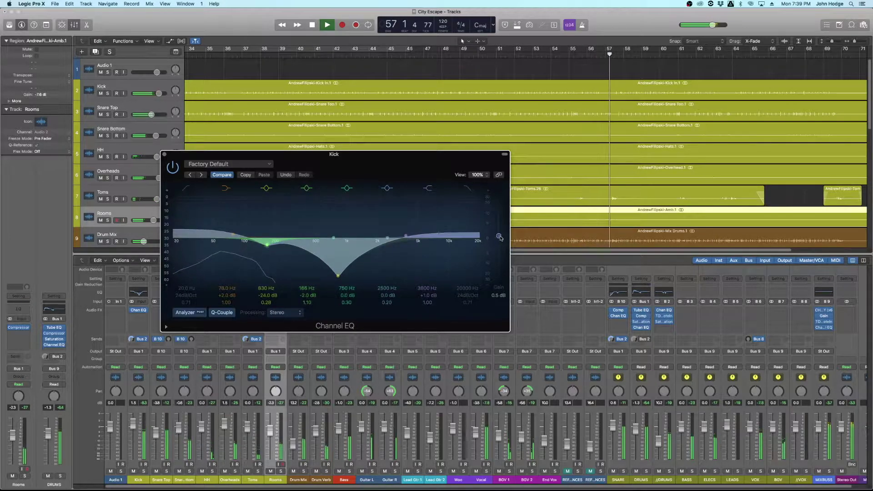
{"action": "mouse_move", "coordinate": [500, 238]}
{"action": "left_mouse_down"}
{"action": "mouse_move", "coordinate": [499, 225]}
{"action": "mouse_move", "coordinate": [499, 239]}
{"action": "left_mouse_up"}
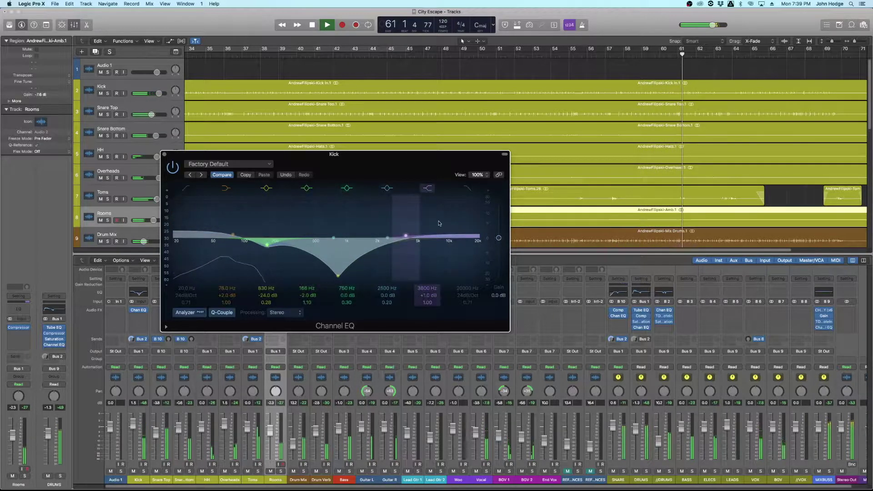
Step: Check the mix with the Kick EQ's high shelf off and on, close the Kick EQ and stop playback
{"action": "left_click", "coordinate": [427, 188]}
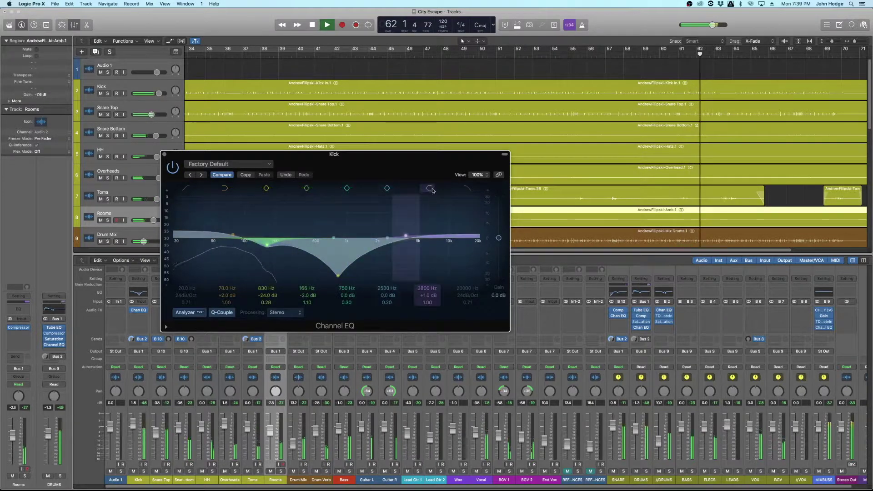
{"action": "left_click", "coordinate": [165, 155]}
{"action": "key", "text": "space"}
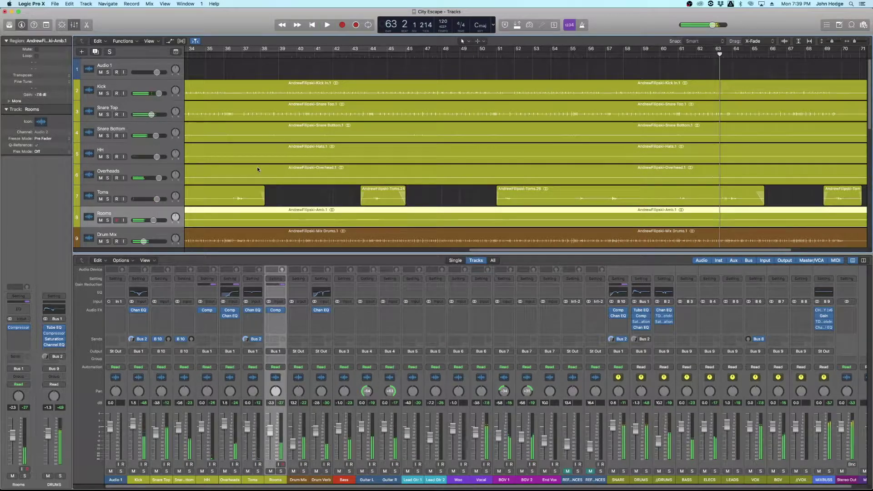
Step: Briefly reopen the Kick EQ, and examine the EQ curve on the DRUMS bus before closing it
{"action": "left_click", "coordinate": [138, 292]}
{"action": "left_click", "coordinate": [165, 155]}
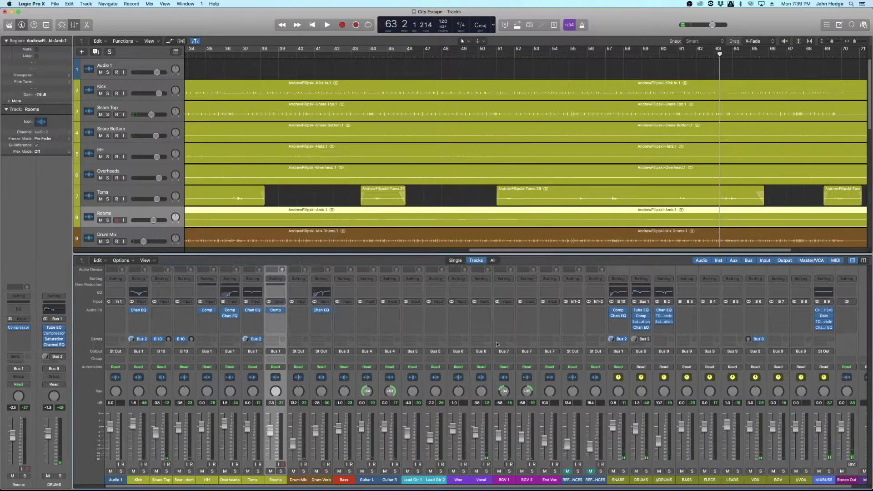
{"action": "left_click", "coordinate": [636, 293]}
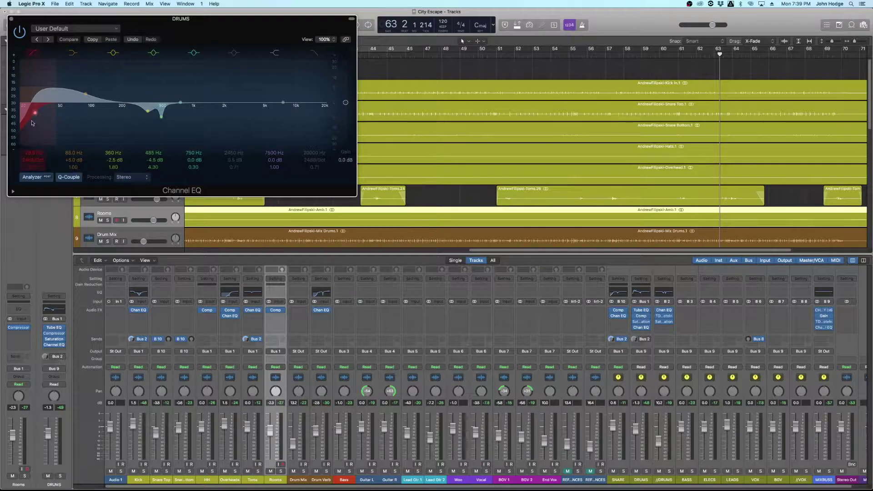
{"action": "left_click", "coordinate": [11, 19]}
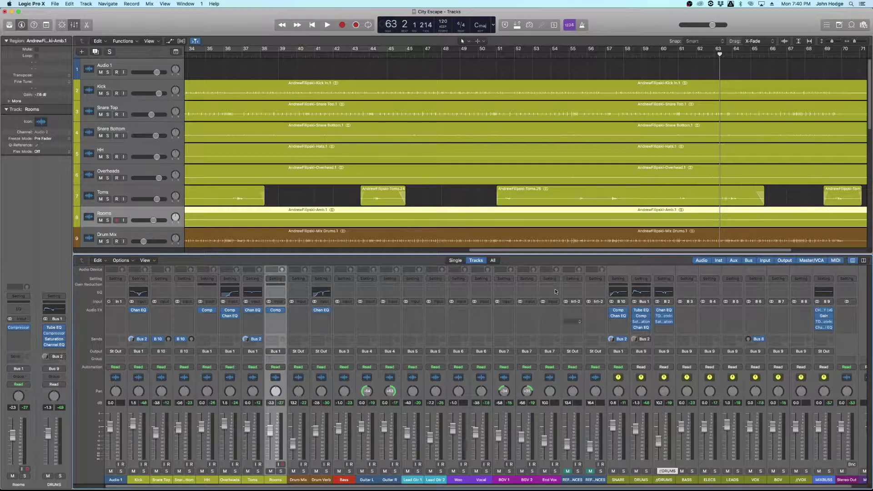
Step: Cycle bars 30 to 46, and select the Kick through Drum Verb channels together with the SNARE, DRUMS and //DRUMS busses
{"action": "left_click", "coordinate": [336, 49]}
{"action": "scroll", "coordinate": [343, 133], "scroll_direction": "left", "scroll_amount": 5}
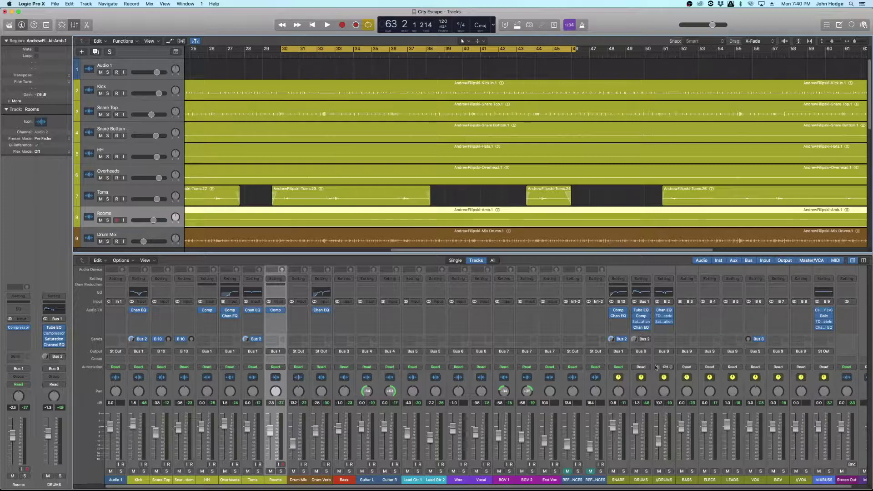
{"action": "left_click", "coordinate": [661, 479]}
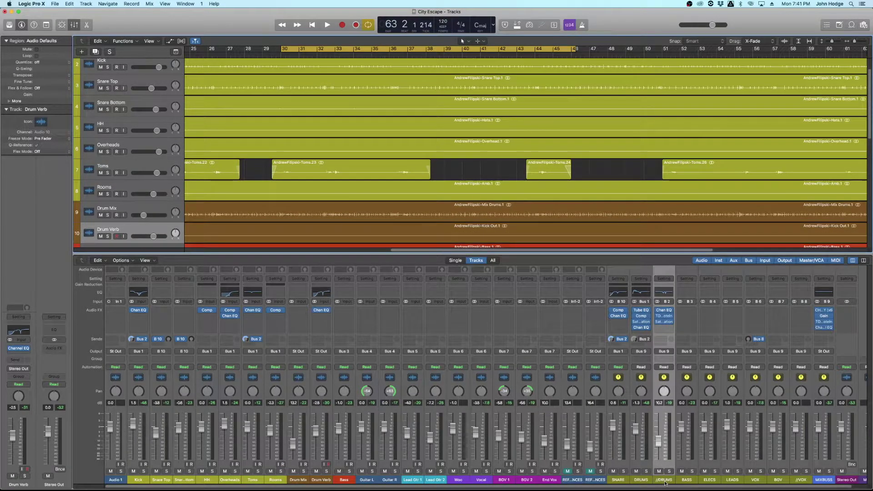
{"action": "left_click_drag", "start_coordinate": [656, 481], "coordinate": [618, 479]}
{"action": "left_click_drag", "start_coordinate": [318, 482], "coordinate": [132, 482]}
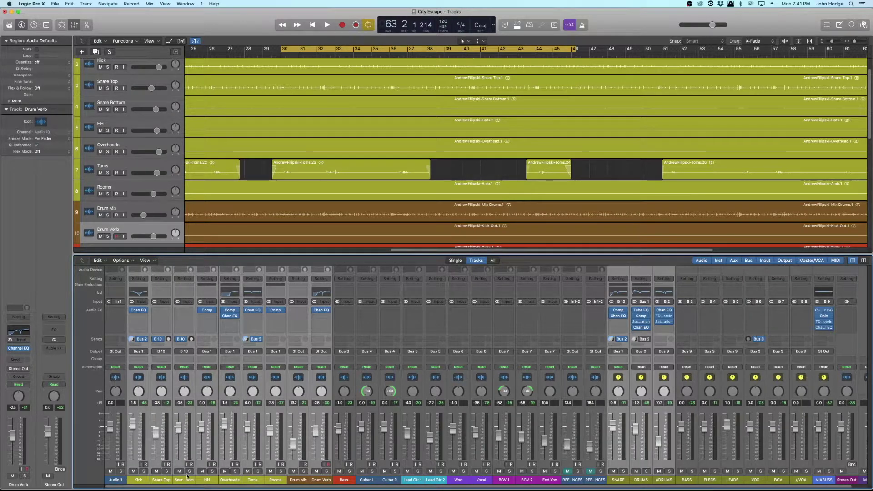
Step: Bypass all plug-ins and sends on the selected drum channels and busses
{"action": "left_click_drag", "start_coordinate": [612, 313], "coordinate": [636, 326]}
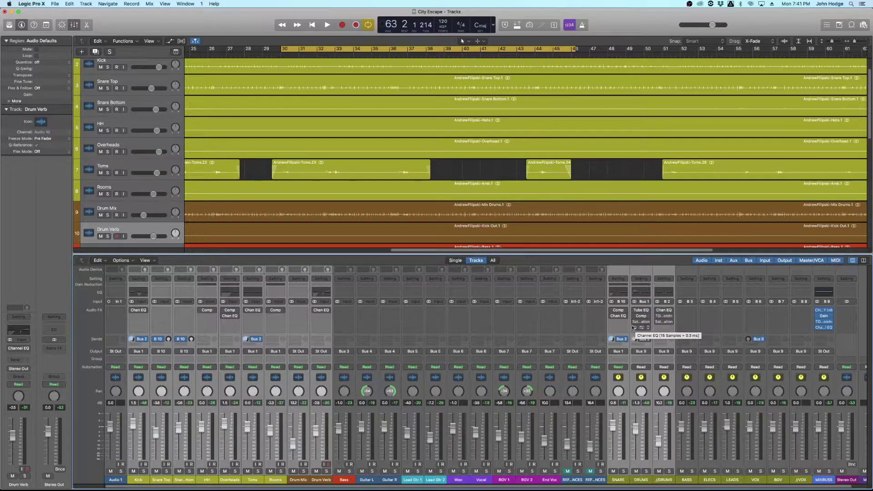
{"action": "left_click_drag", "start_coordinate": [617, 340], "coordinate": [618, 339]}
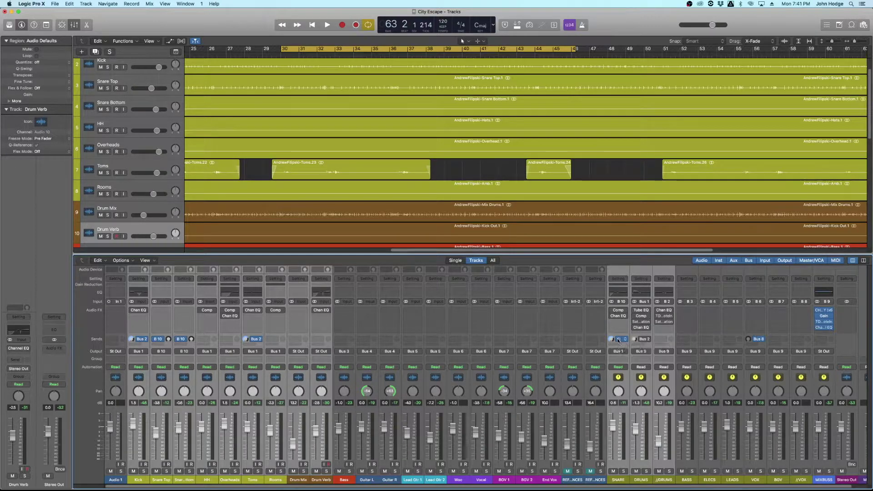
{"action": "left_click", "coordinate": [618, 340]}
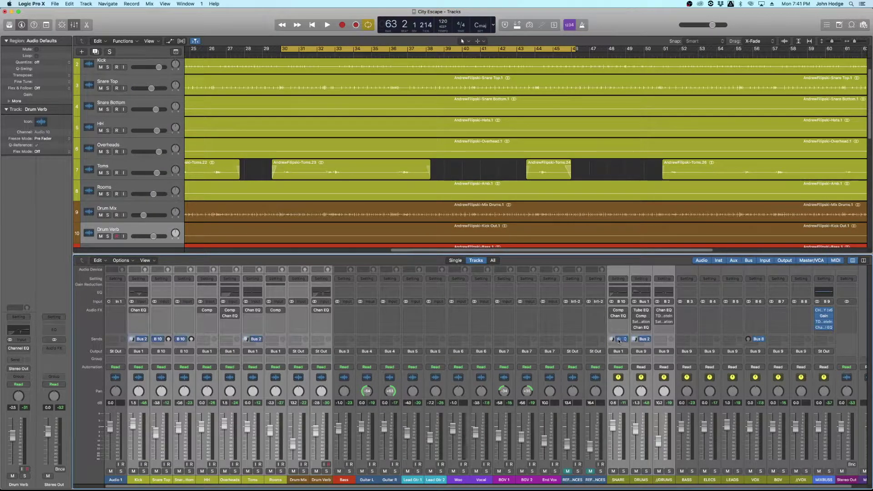
{"action": "left_click", "coordinate": [648, 340]}
Step: Select only the DRUMS bus and remove its Bus 2 send by setting it to No Send
{"action": "left_click", "coordinate": [646, 481]}
{"action": "left_click", "coordinate": [649, 340]}
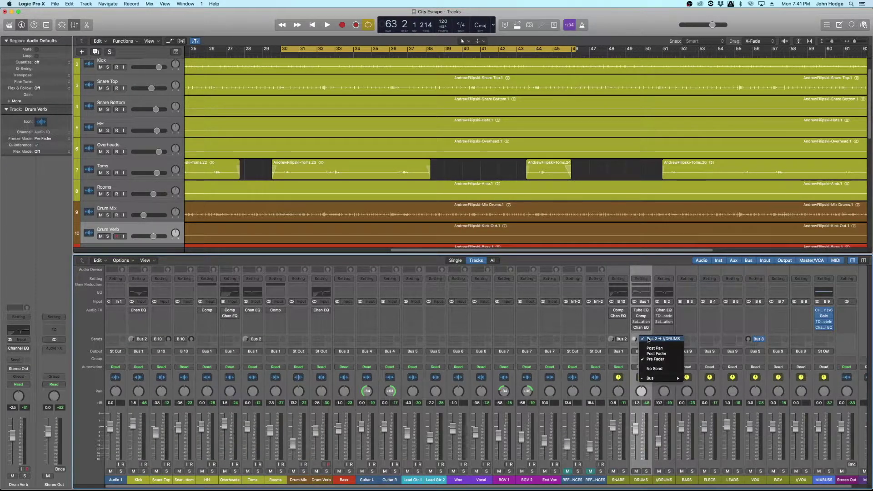
{"action": "left_click", "coordinate": [655, 372]}
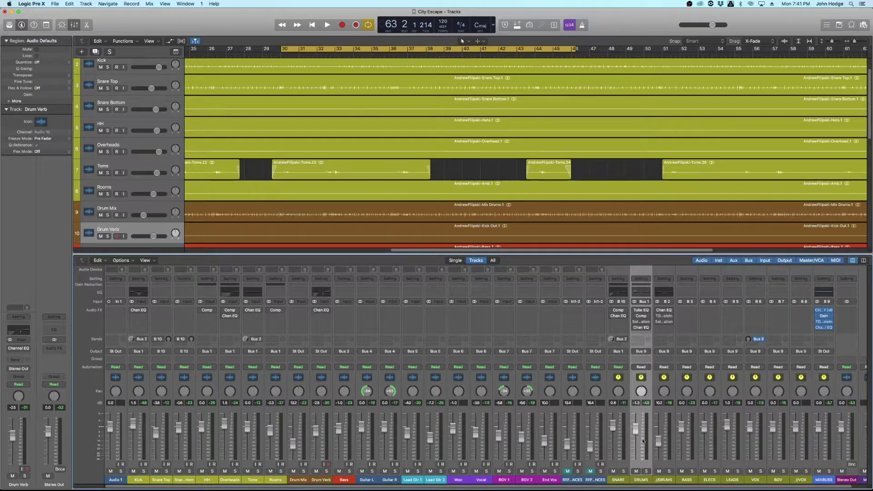
Step: Reselect the drum channels and drum busses, and play the cycled section to compare the mix with drum processing bypassed and re-enabled
{"action": "left_click_drag", "start_coordinate": [663, 483], "coordinate": [629, 481]}
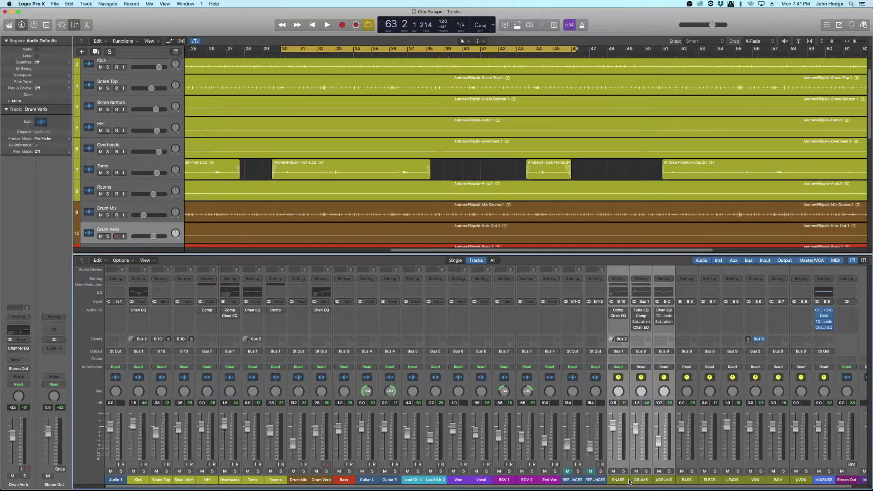
{"action": "left_click_drag", "start_coordinate": [315, 482], "coordinate": [256, 485]}
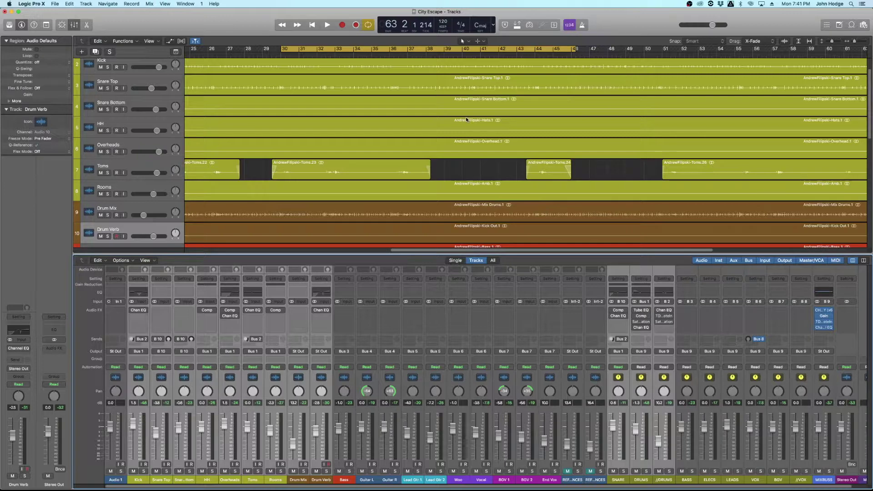
{"action": "key", "text": "space"}
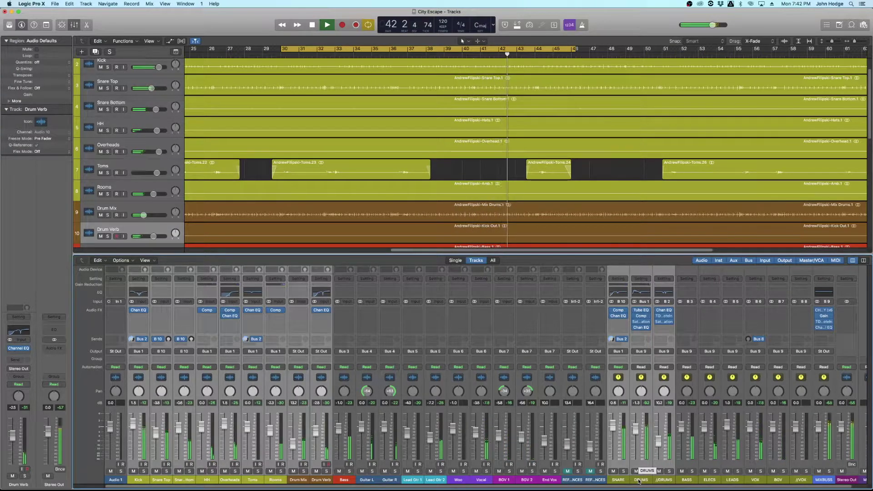
Step: Lower the SNARE bus level to 0.3 dB and stop playback
{"action": "left_click", "coordinate": [612, 457]}
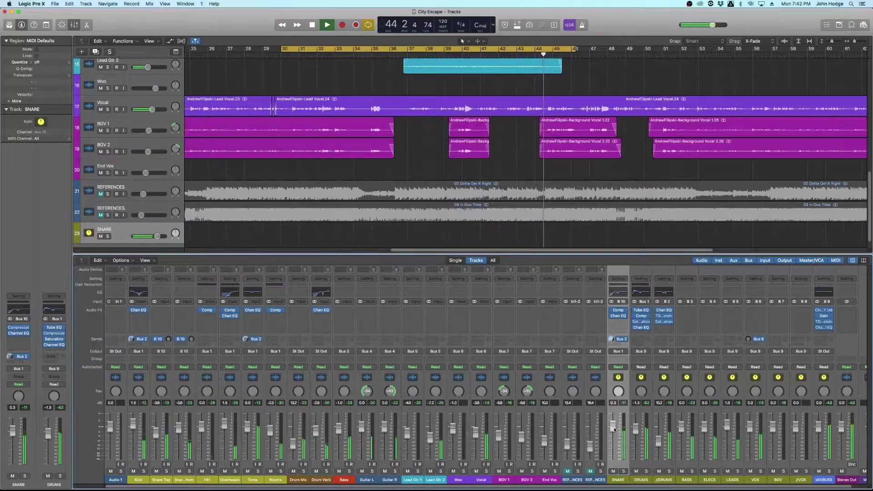
{"action": "key", "text": "space"}
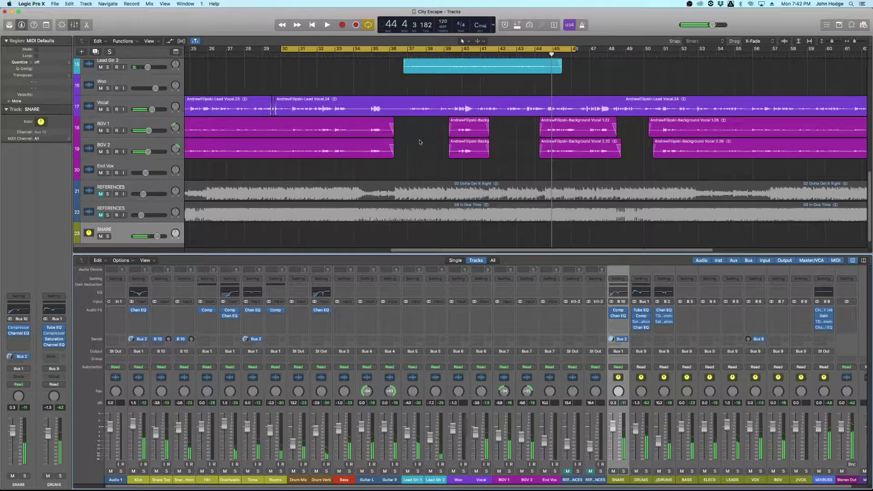